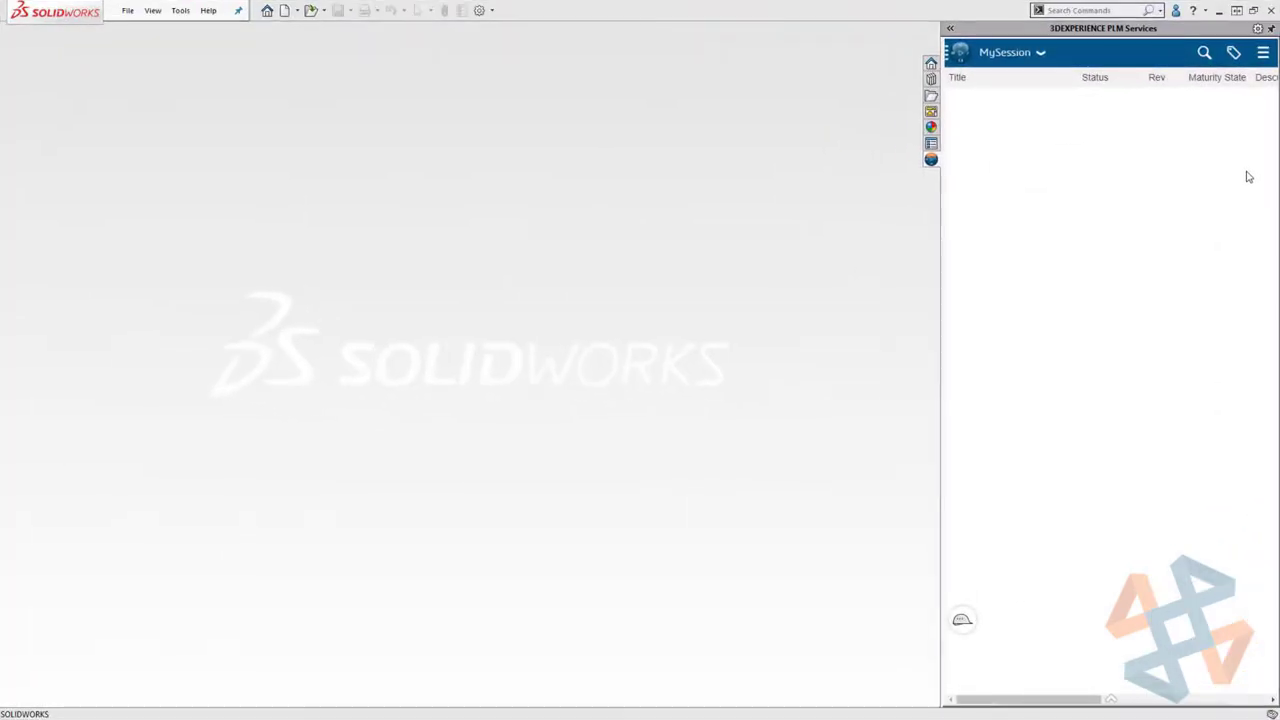
Step: Read the new customer request post about retrofitting wall rollers, and return to the MySession list
left_click(1206, 106)
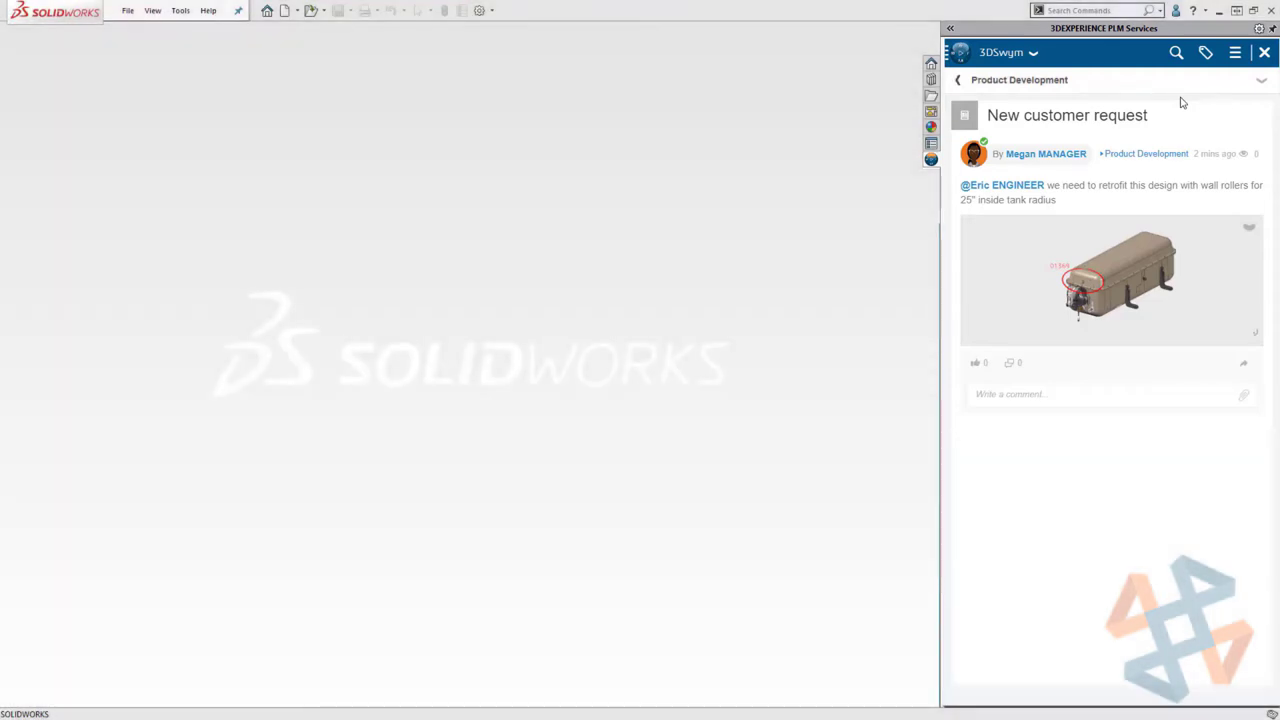
left_click(1035, 55)
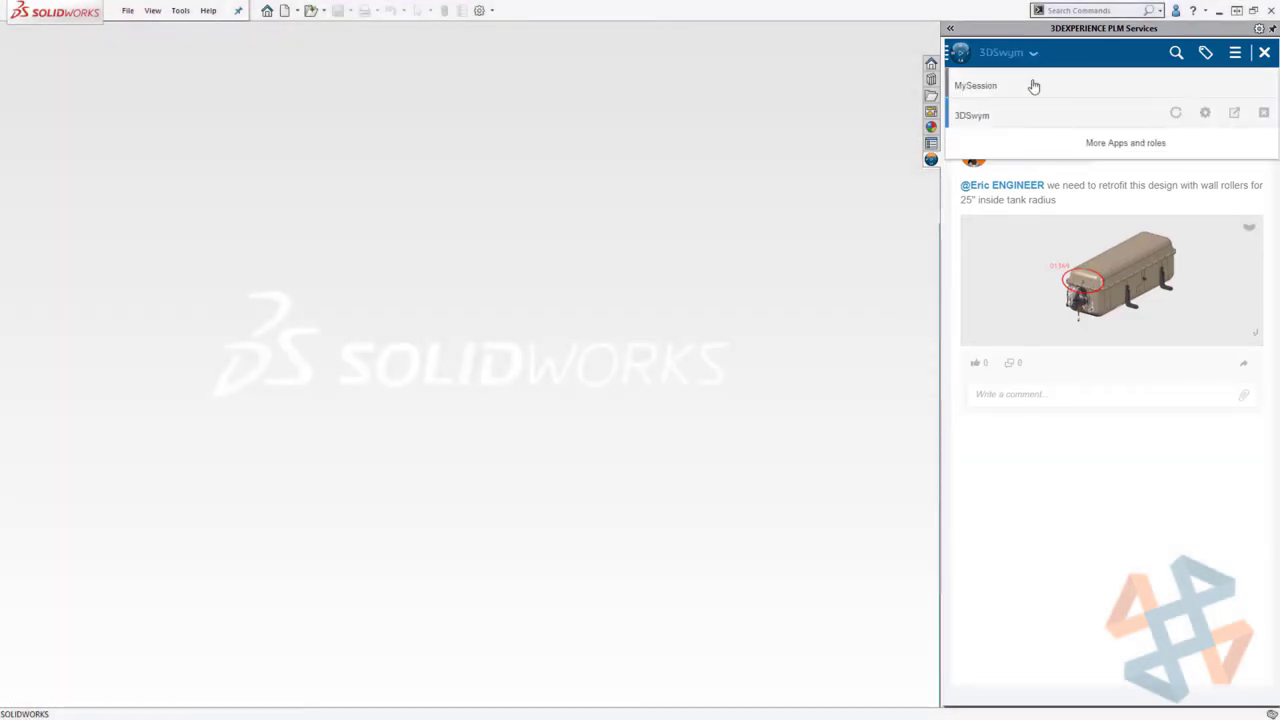
left_click(1034, 86)
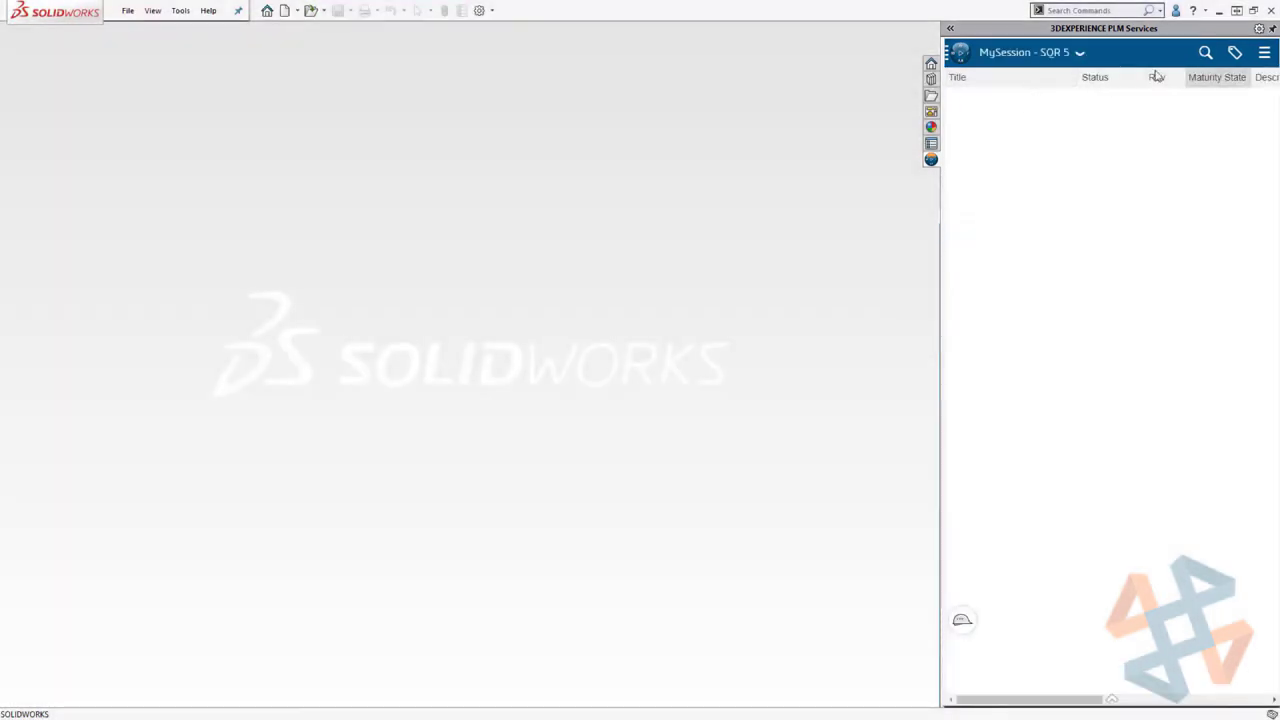
Step: Search the platform for 1369 and open the 01369(-01 Default) physical product assembly in the graphics area
left_click(1205, 52)
left_click(1205, 103)
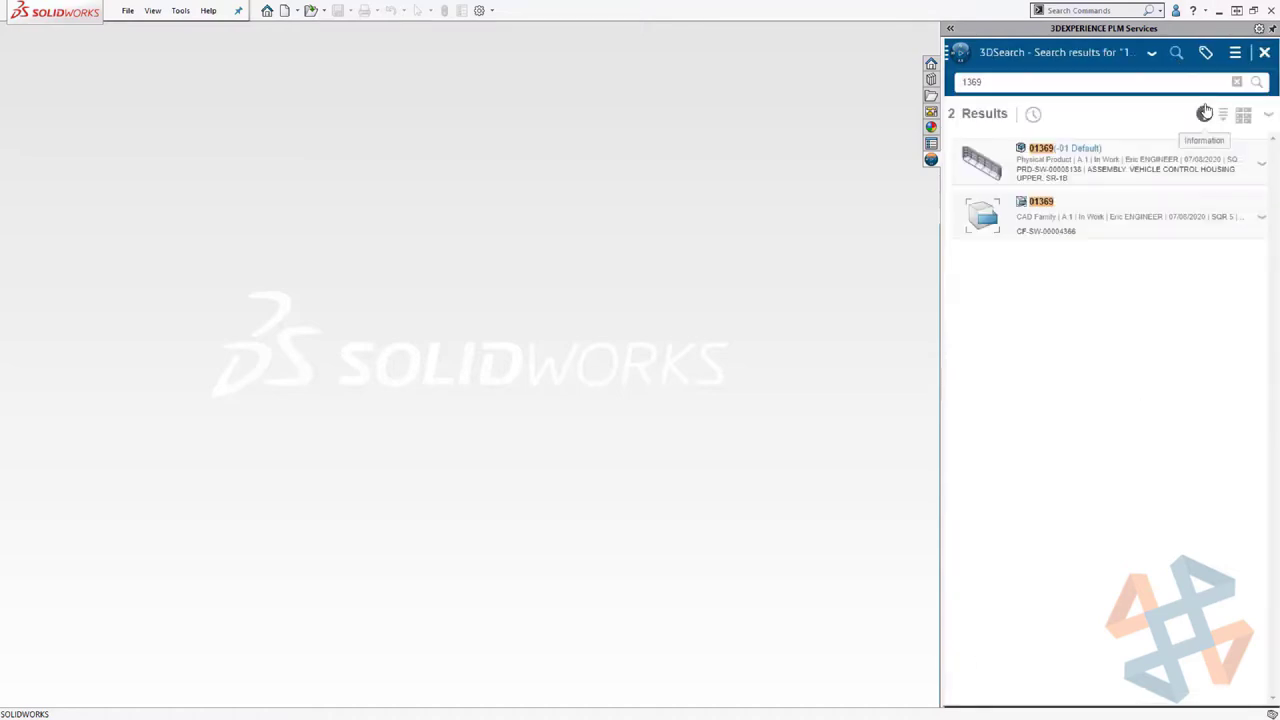
left_click_drag(1154, 157, 703, 200)
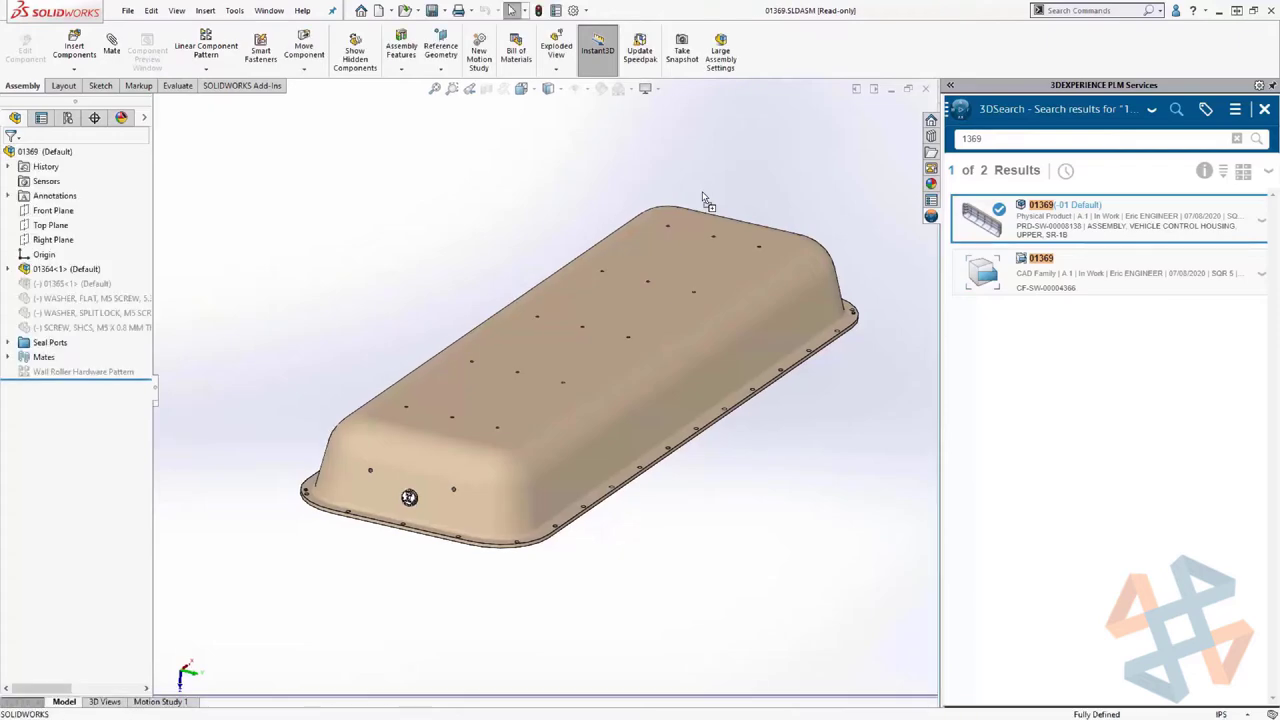
Step: Return to the MySession list and reserve the top-level 01369 assembly for editing
left_click(1151, 109)
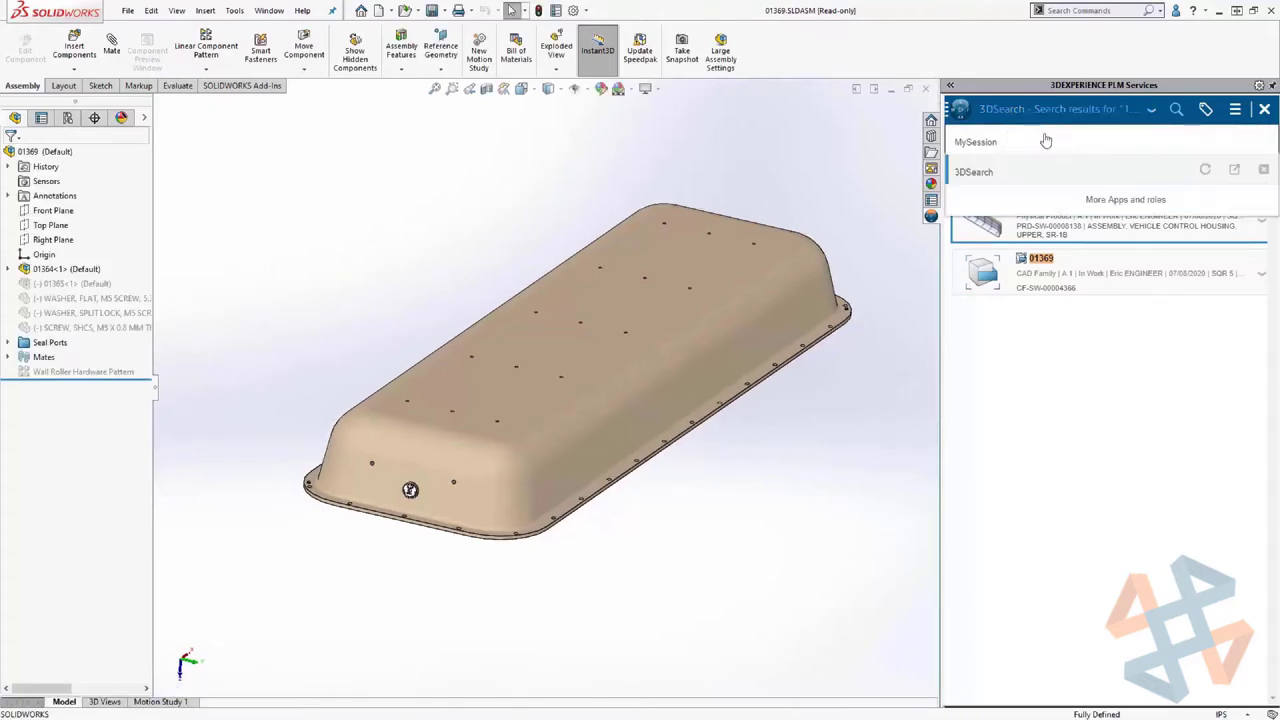
left_click(1045, 137)
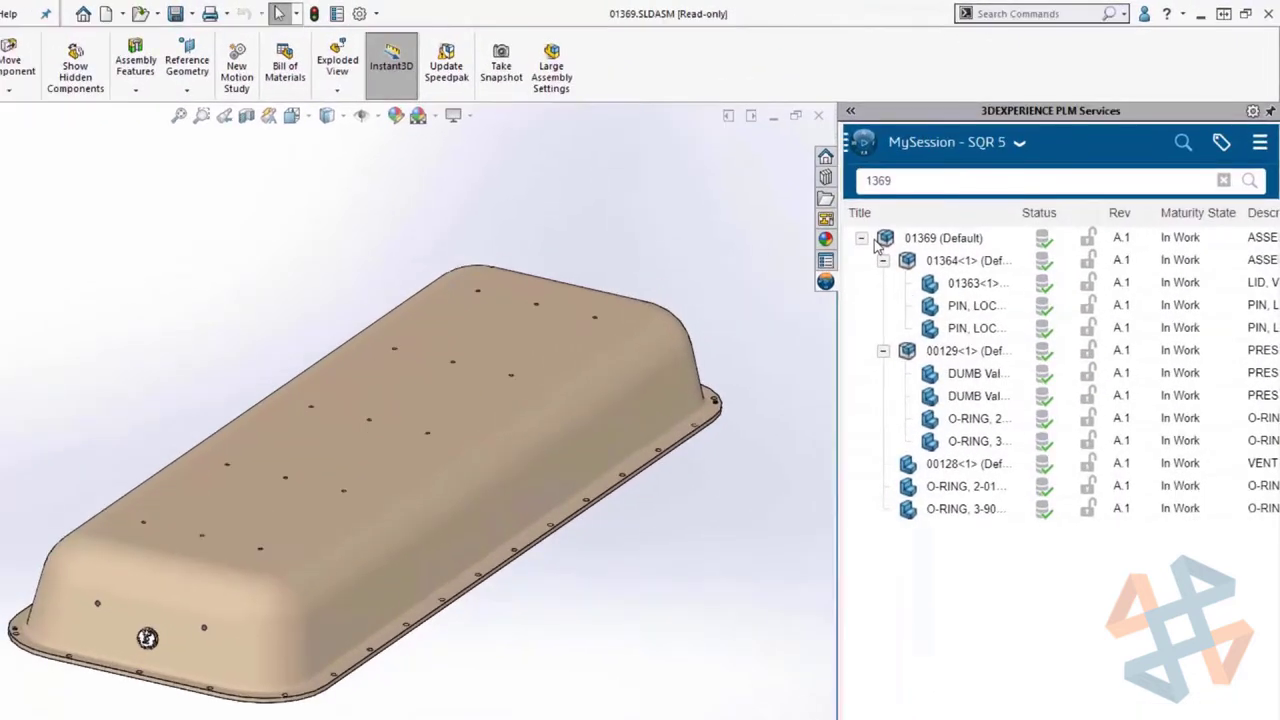
right_click(968, 183)
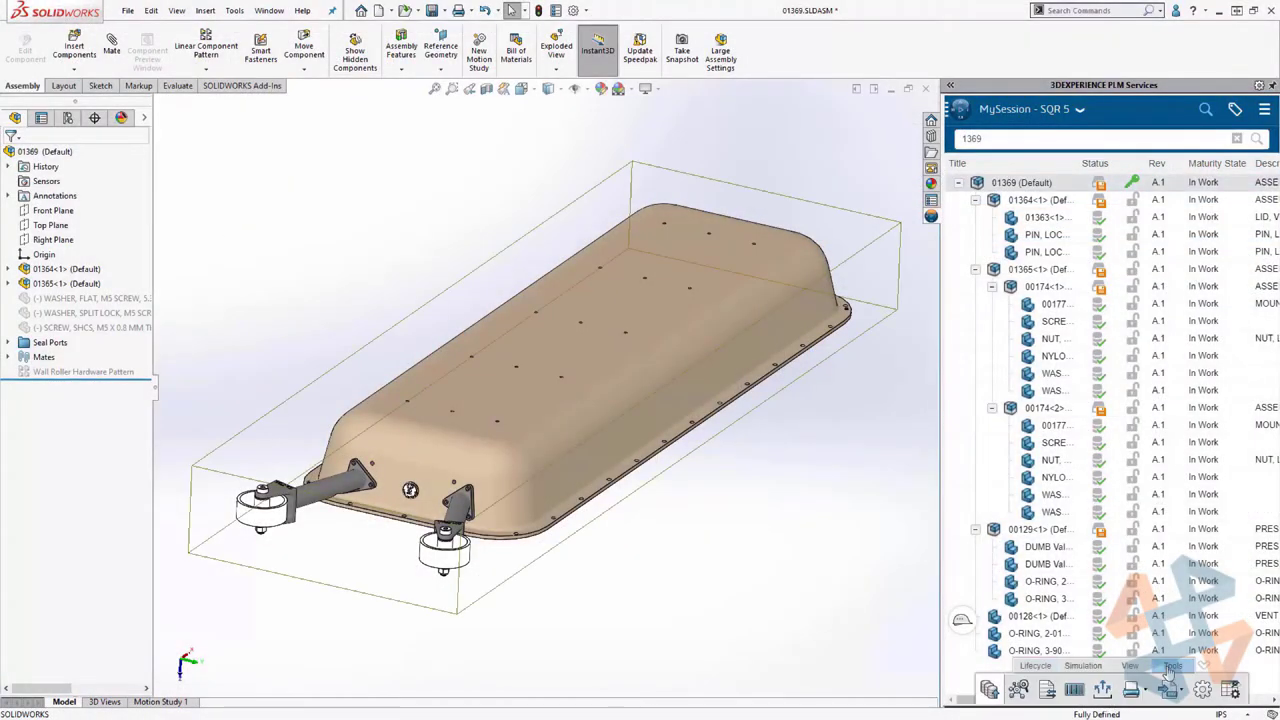
Step: Trace the relations of 01369 to its parent assembly 02881 and open that parent in Lightweight mode
left_click(1029, 689)
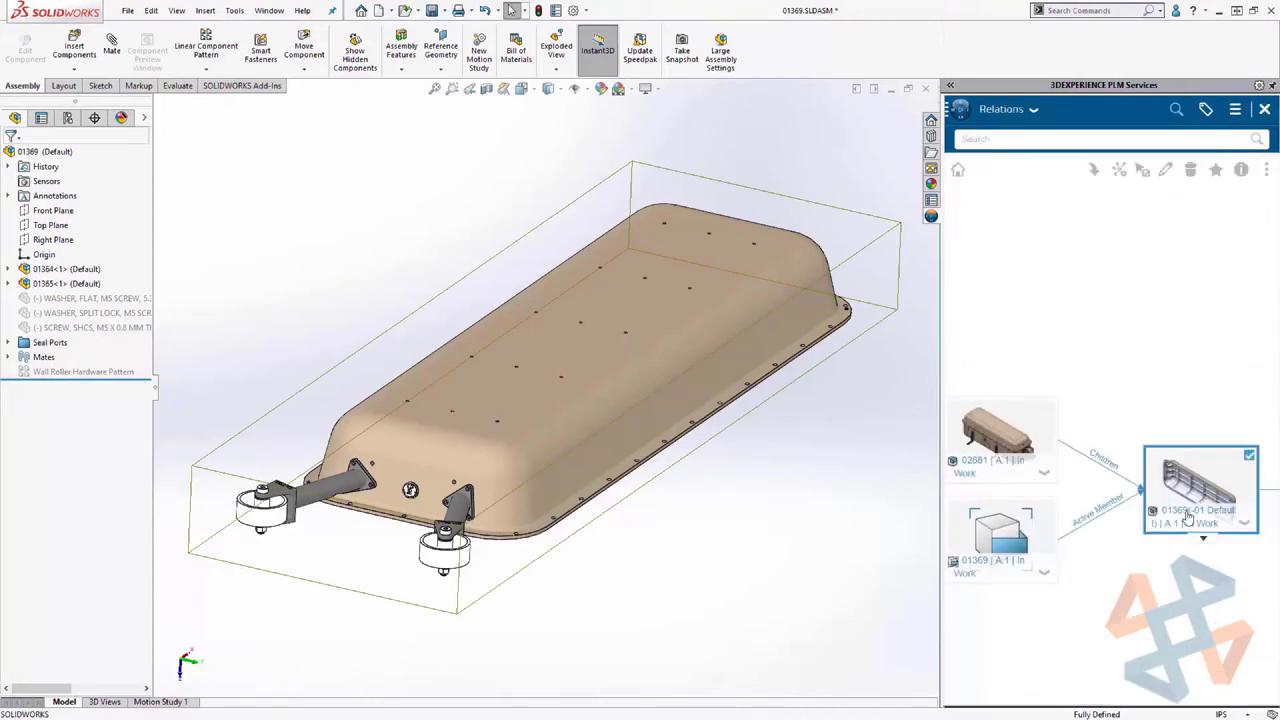
left_click(1037, 441)
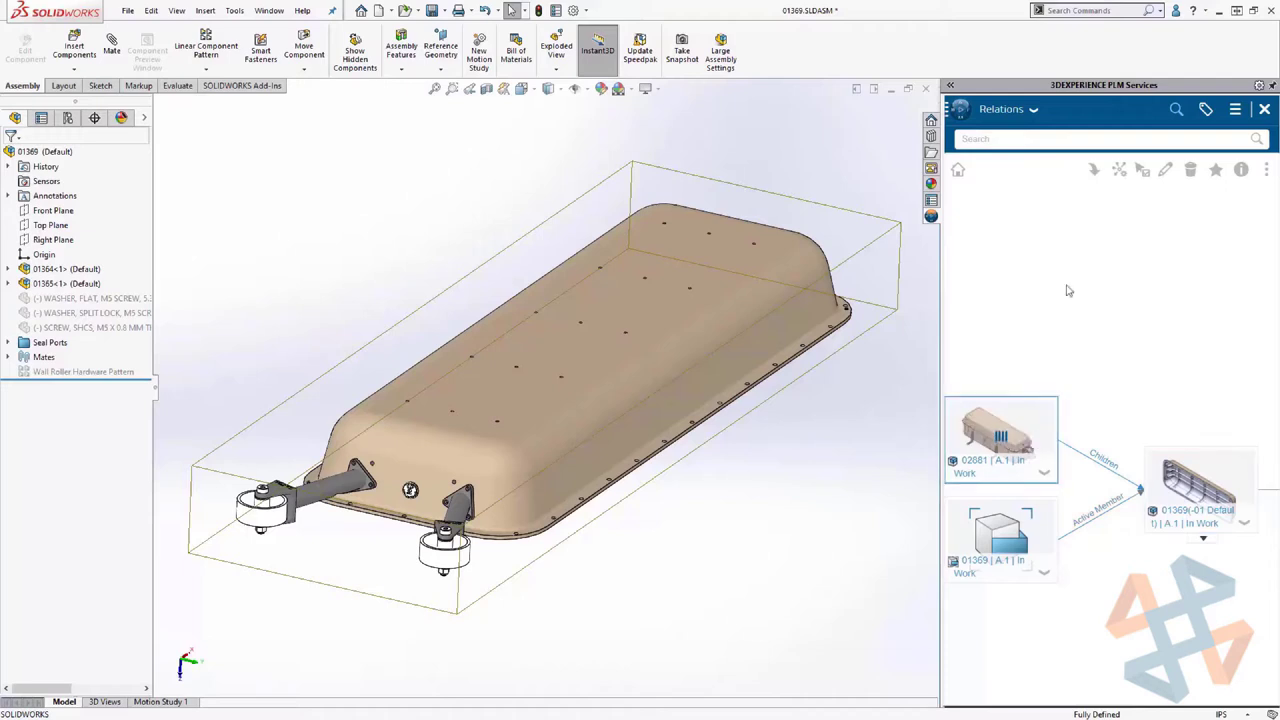
left_click(1093, 171)
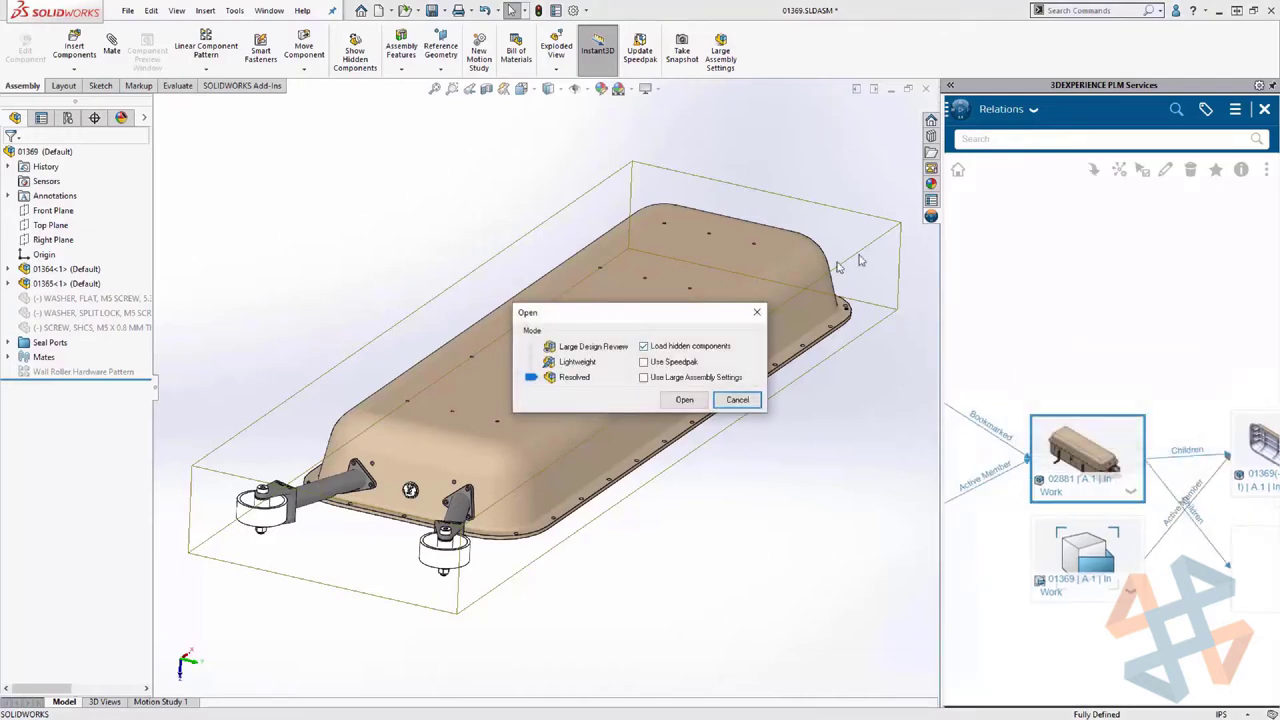
left_click(531, 364)
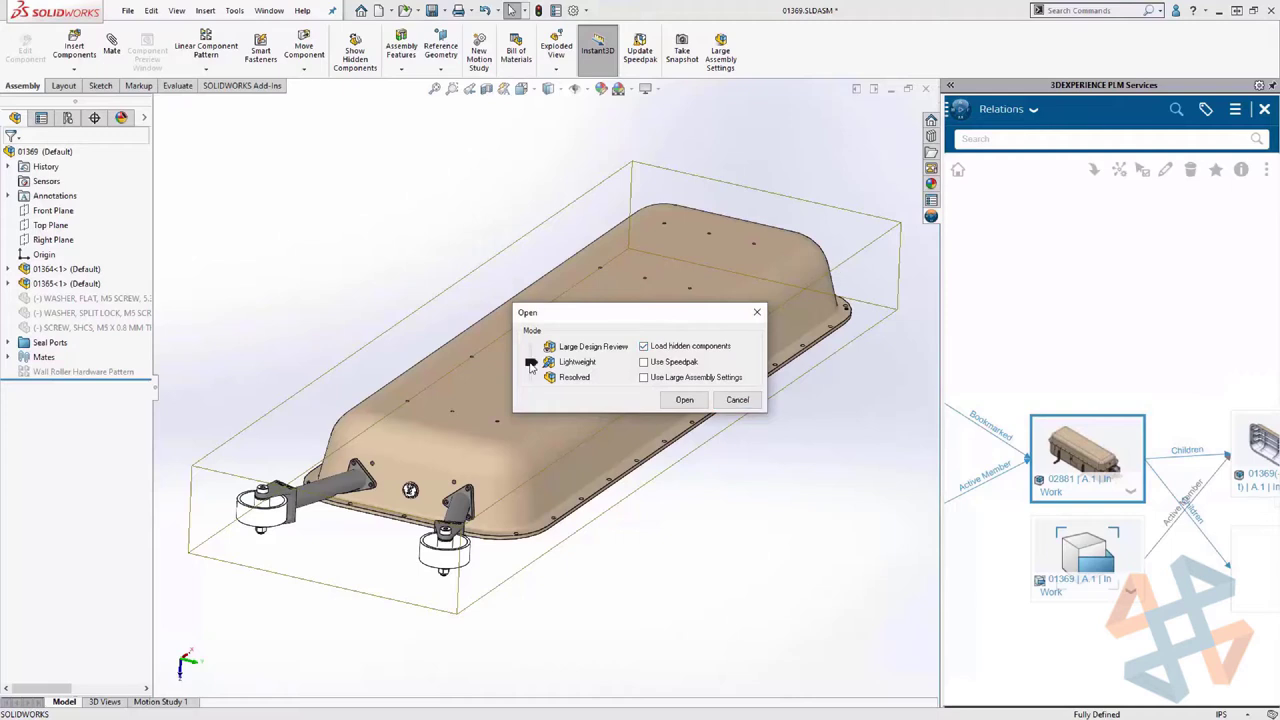
left_click(668, 402)
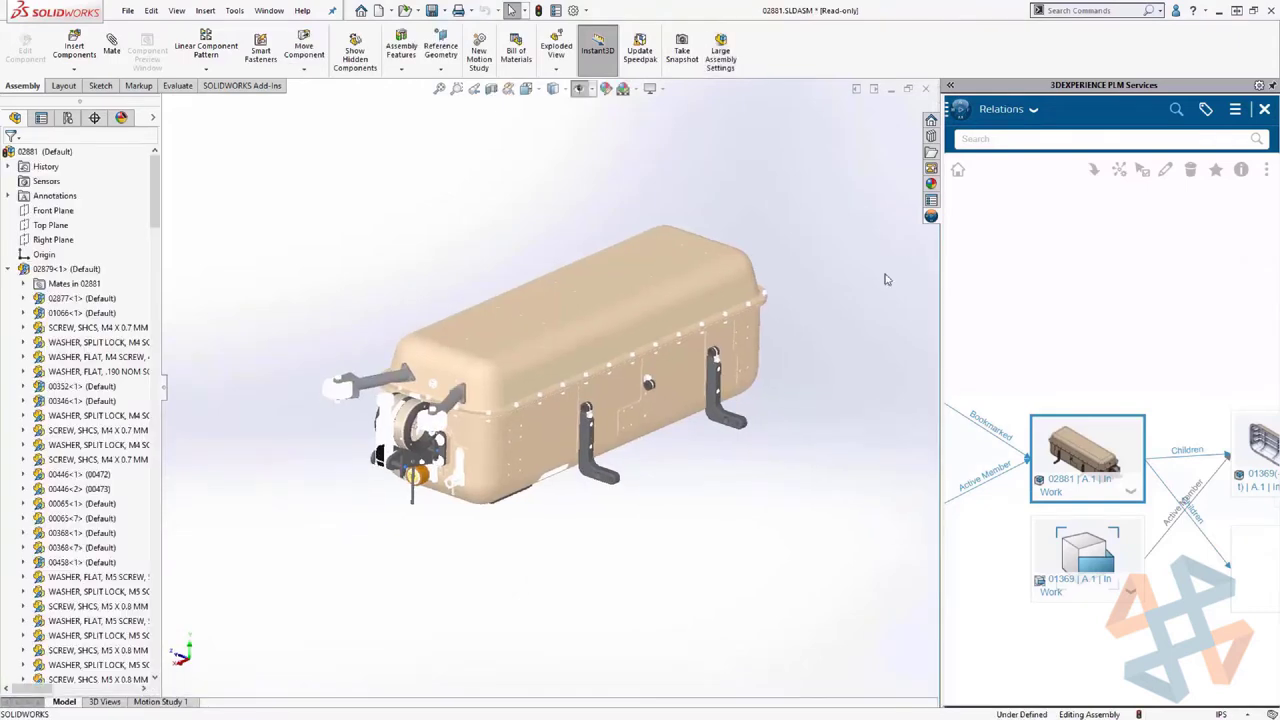
Step: Return to the MySession list and reserve the top-level assembly 02881
left_click(1030, 110)
left_click(1040, 141)
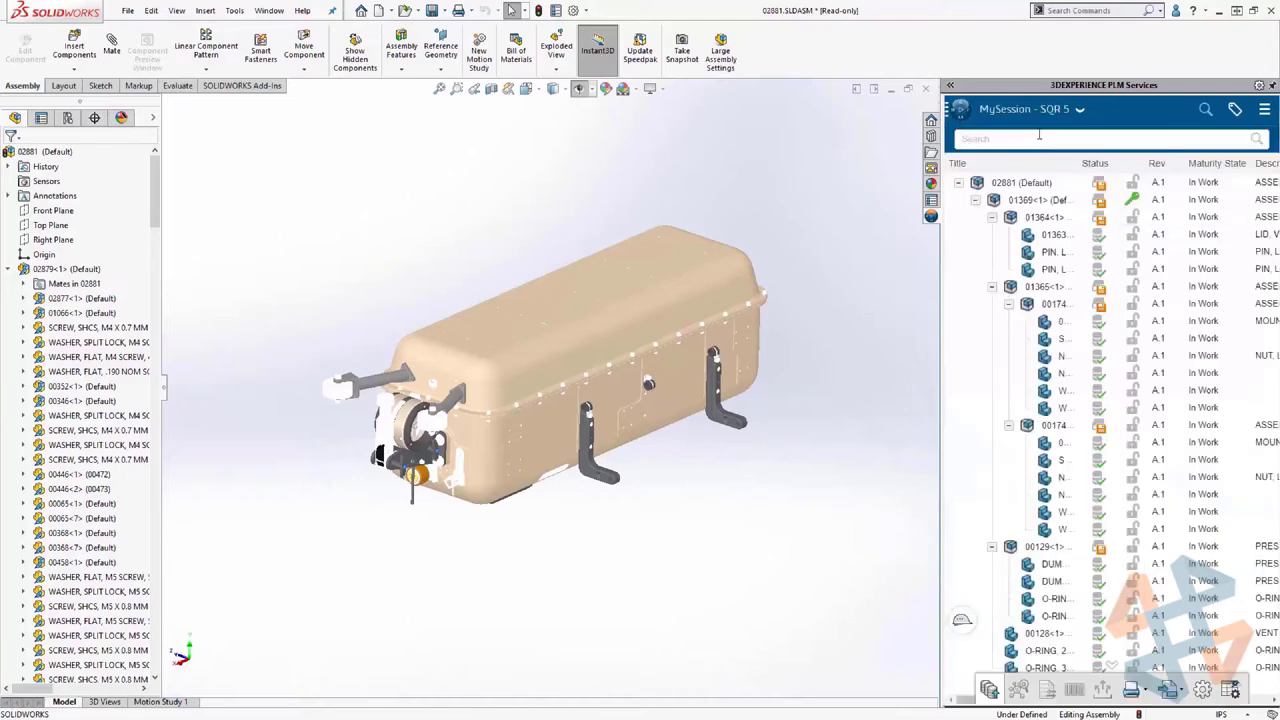
right_click(977, 187)
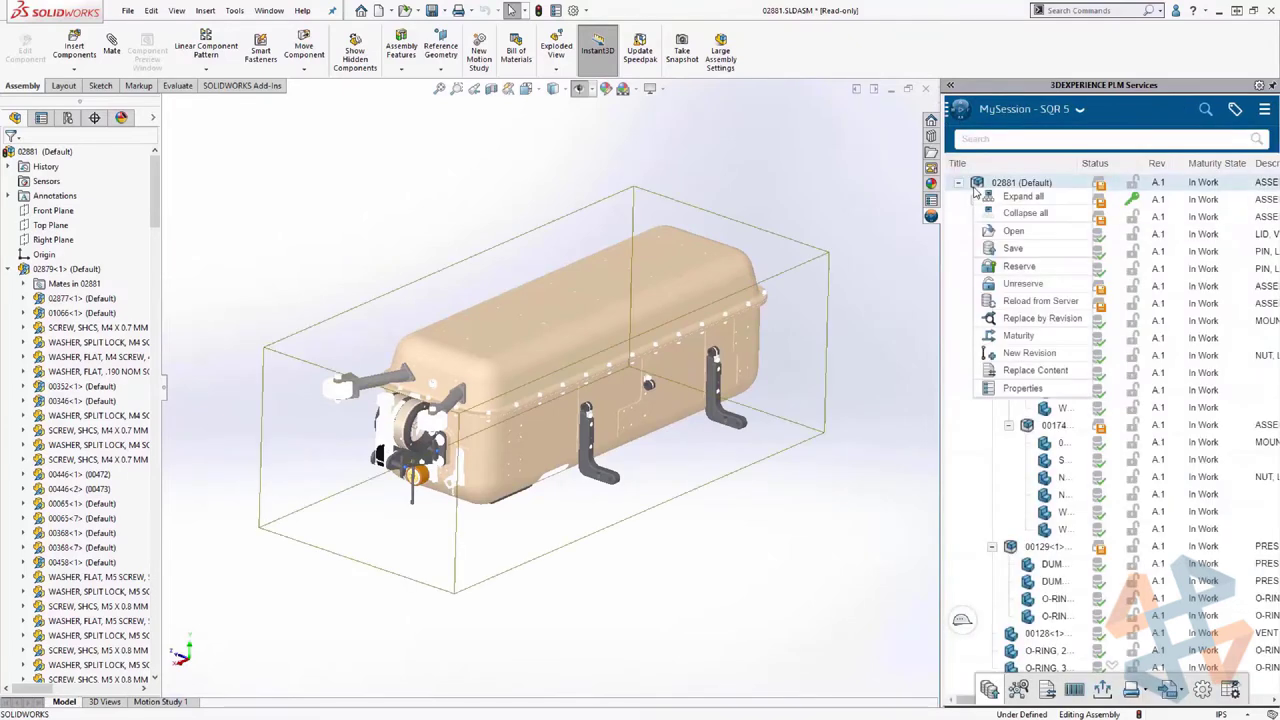
left_click(983, 268)
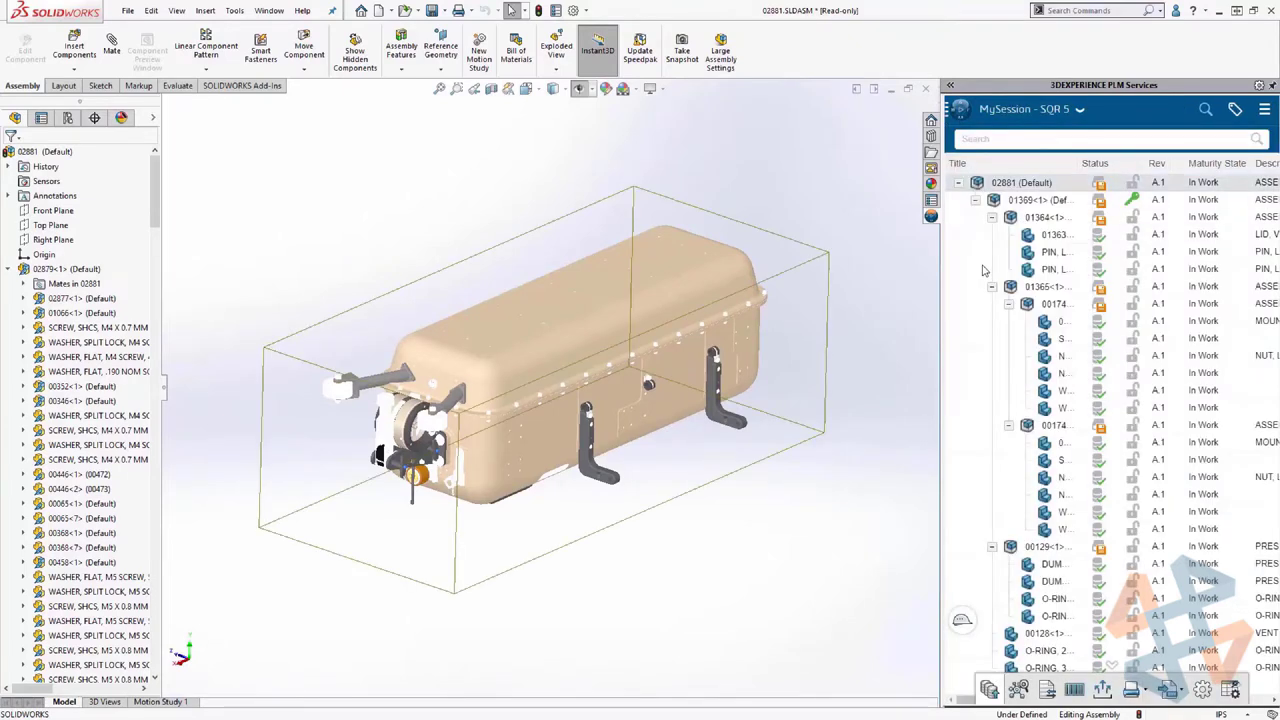
Step: Save 02881 to the platform, creating a new revision of 01369.SLDASM and releasing the reservations after saving
right_click(979, 186)
left_click(1016, 242)
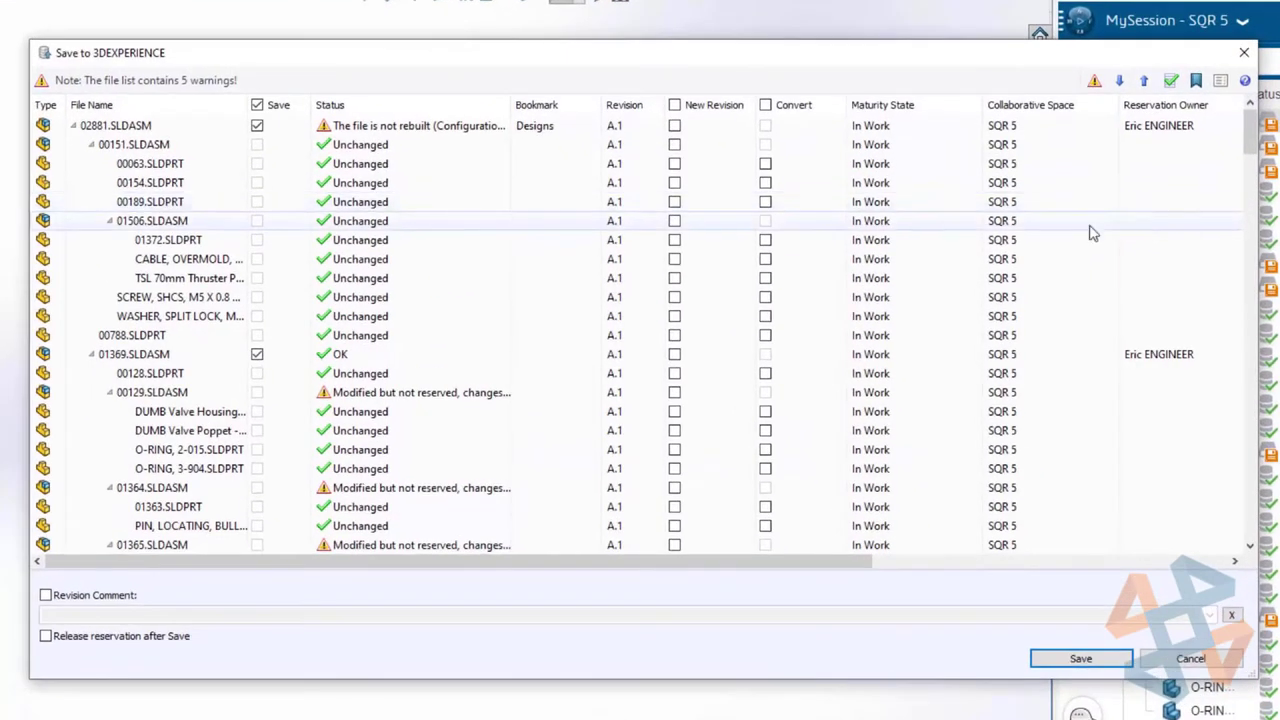
left_click(675, 355)
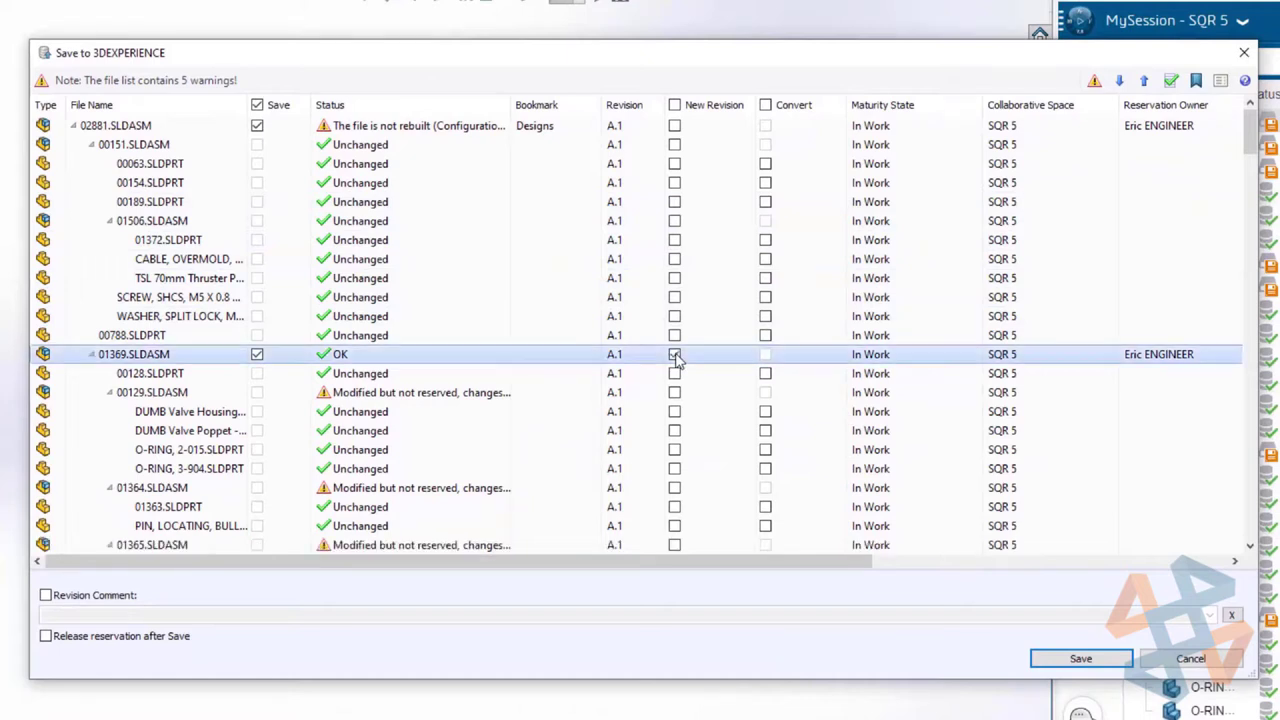
left_click(46, 637)
left_click(1080, 659)
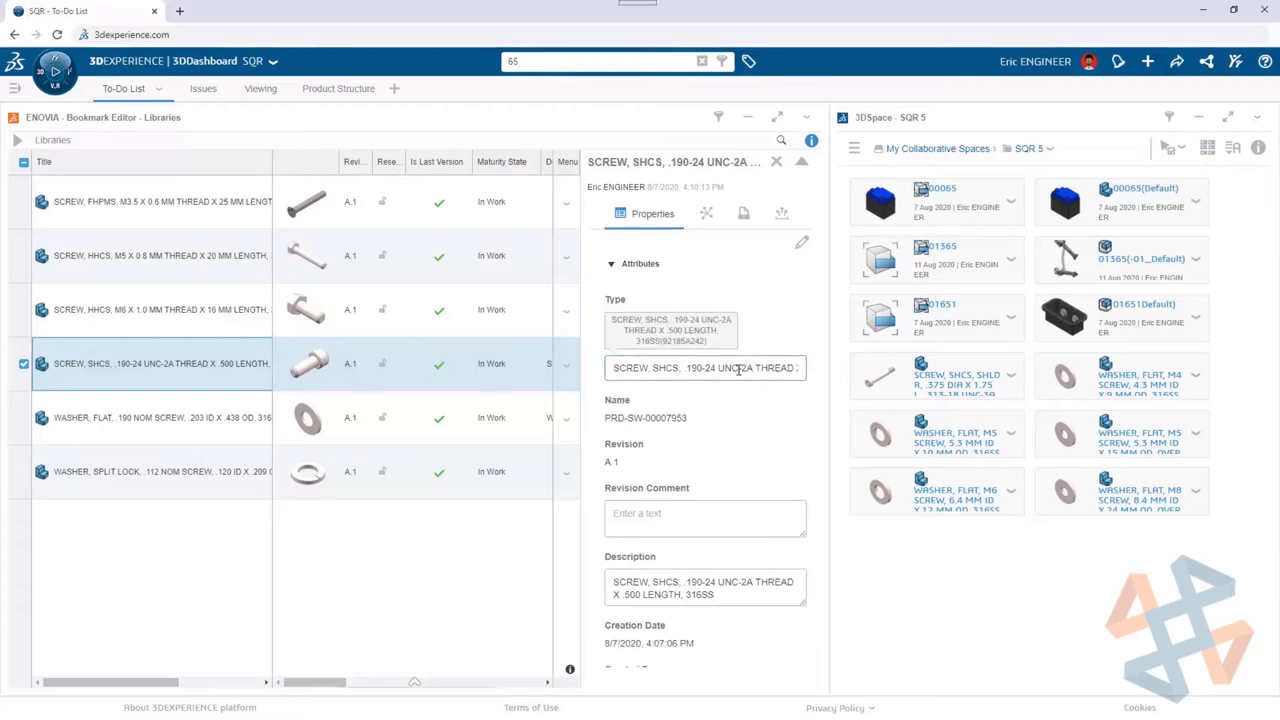
Step: Show the item relations in the Bookmark Editor and add 01365(-01_Default) to the Libraries bookmark
left_click(705, 216)
left_click_drag(1065, 258, 200, 300)
Step: Add the Collaborative Tasks widget above the Libraries list and attach 01365(-01_Default) to the New roller assembly task
left_click(55, 70)
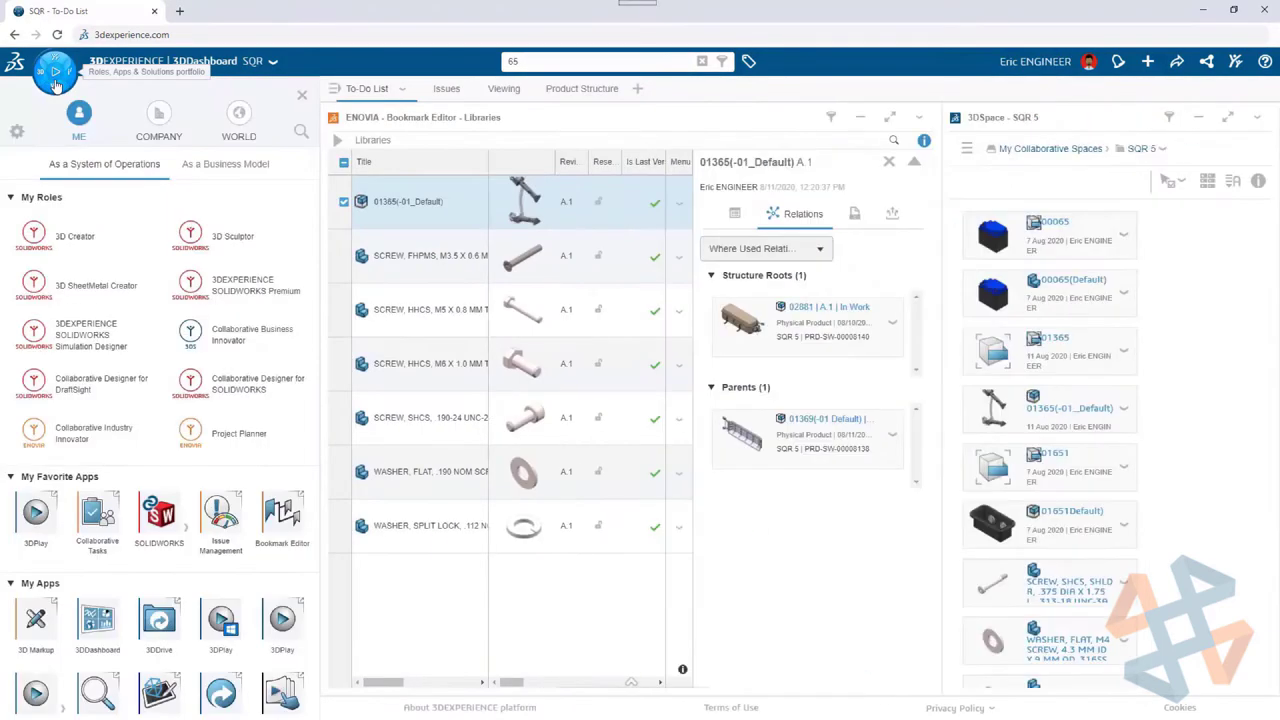
left_click_drag(645, 205, 746, 111)
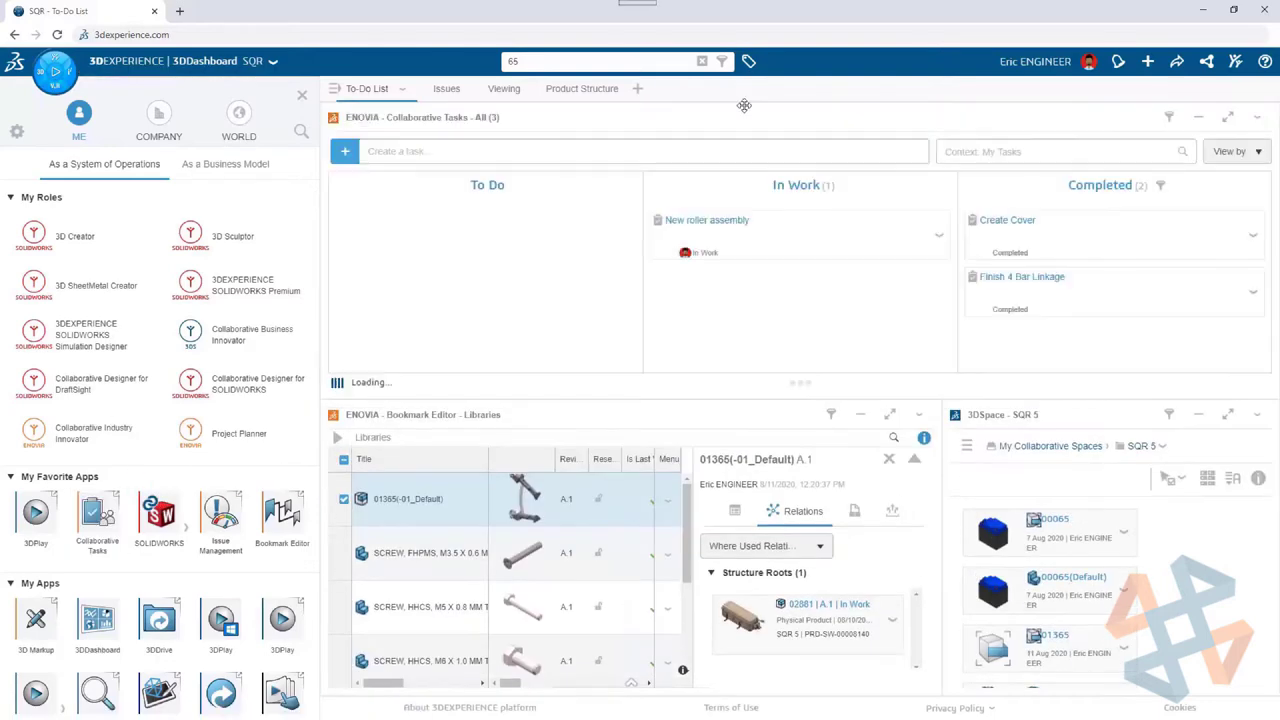
left_click(302, 96)
left_click_drag(250, 500, 585, 254)
Step: Open 02881 on the Product Structure dashboard page and find the 01365 lid wheel rollers subassembly in context
left_click(328, 98)
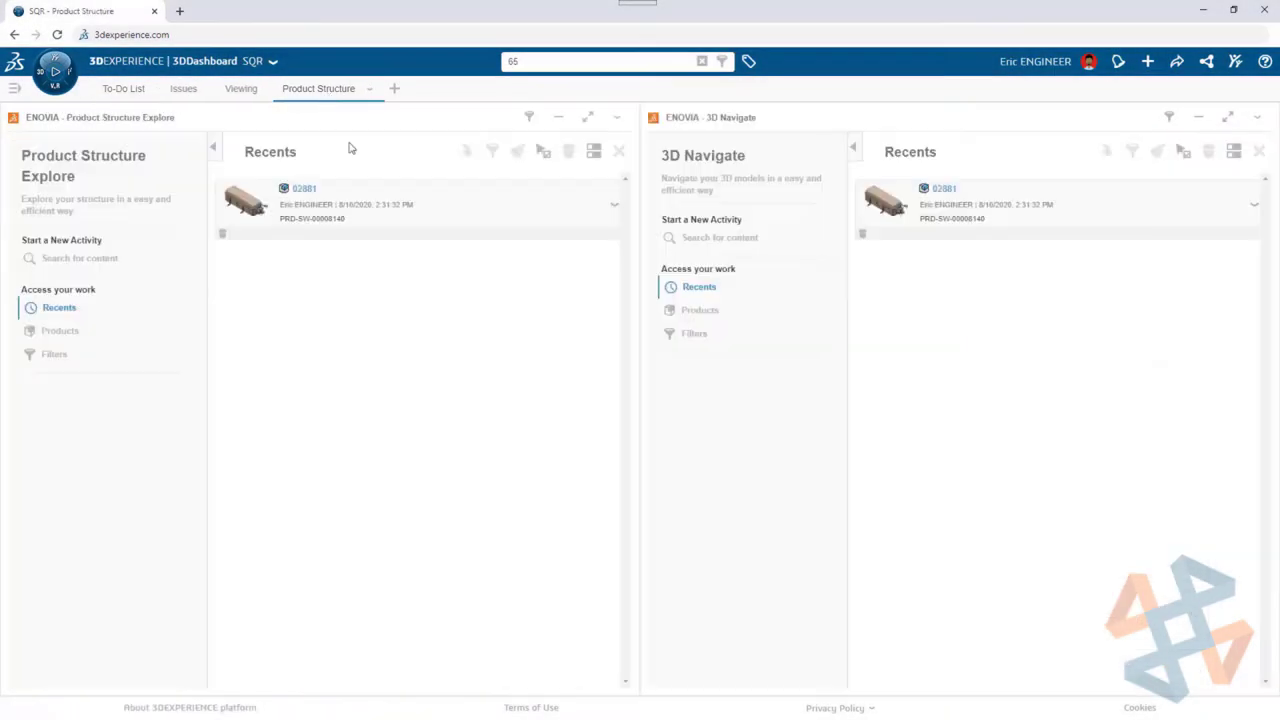
left_click(373, 222)
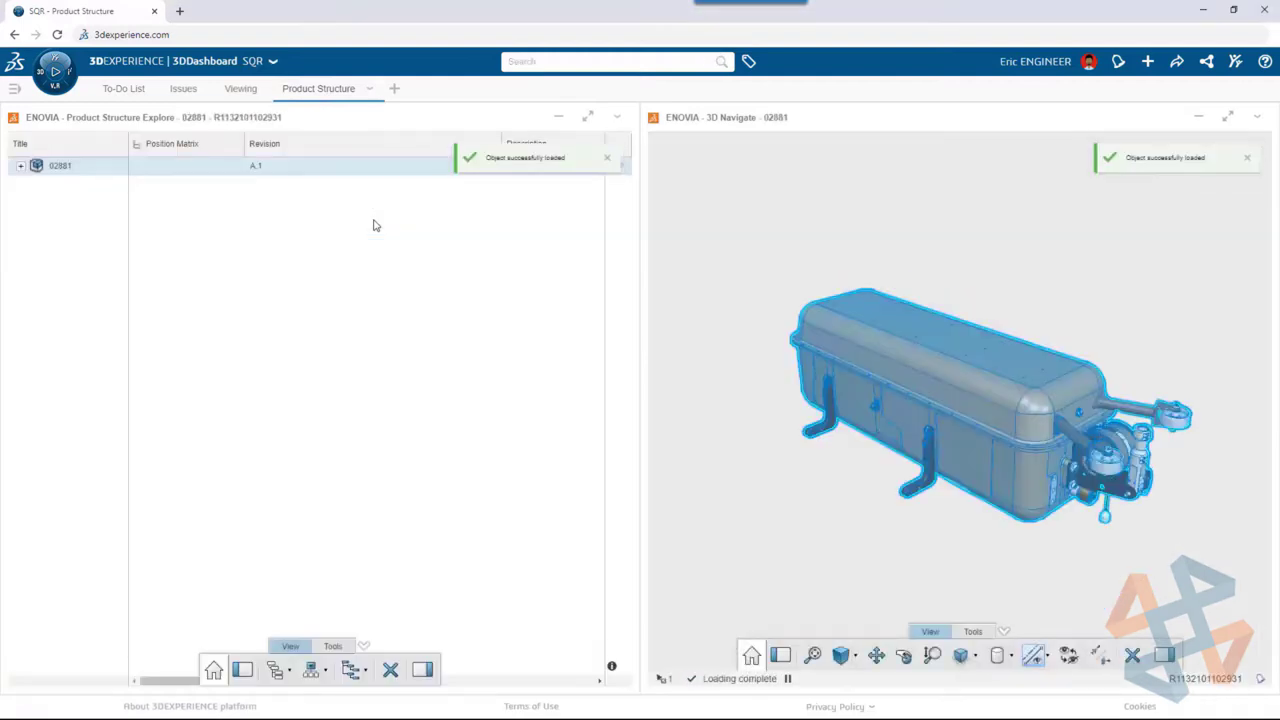
right_click(42, 168)
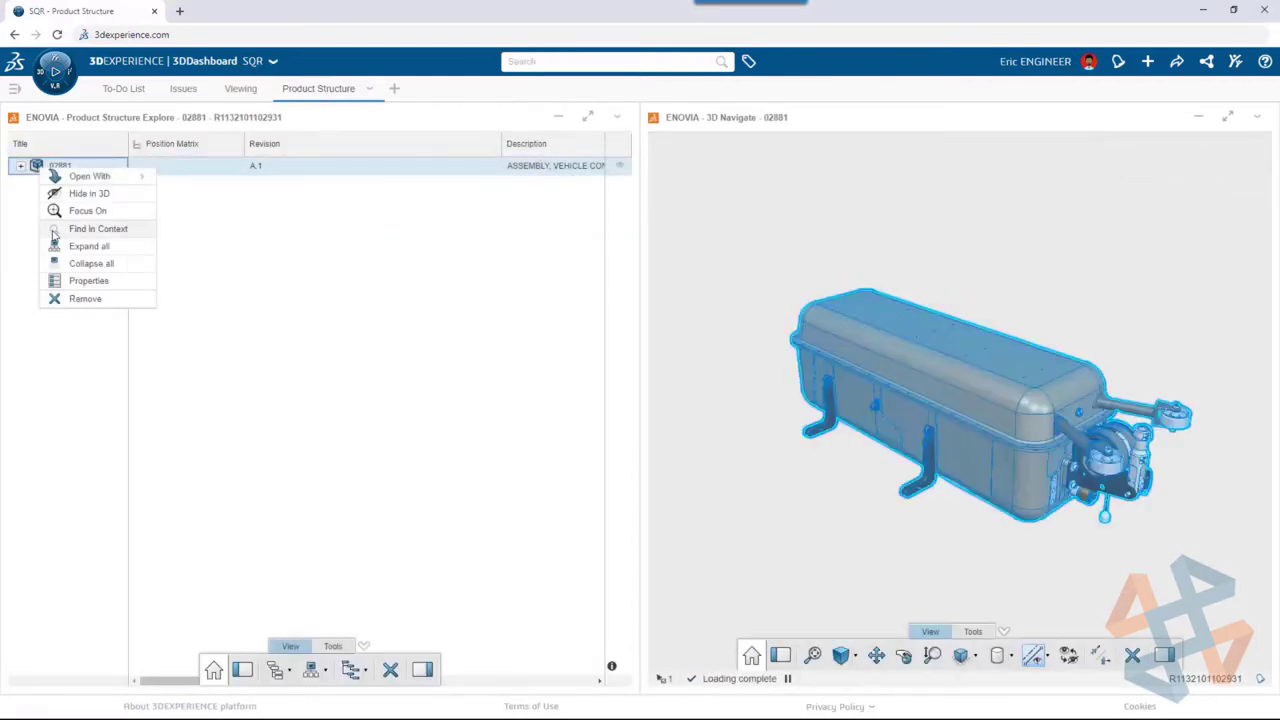
left_click(54, 232)
left_click(100, 226)
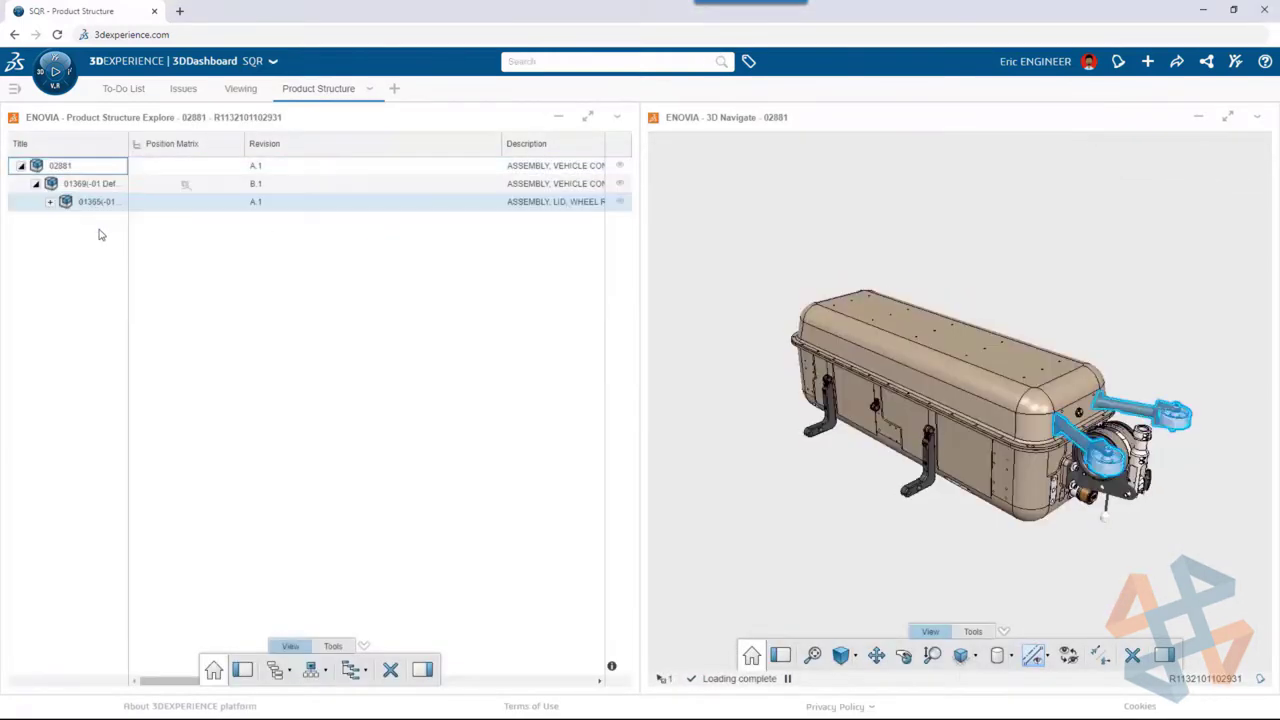
Step: Hide the Position Matrix column in the product structure table and auto-size the remaining columns
right_click(212, 146)
left_click(230, 168)
right_click(228, 146)
left_click(238, 180)
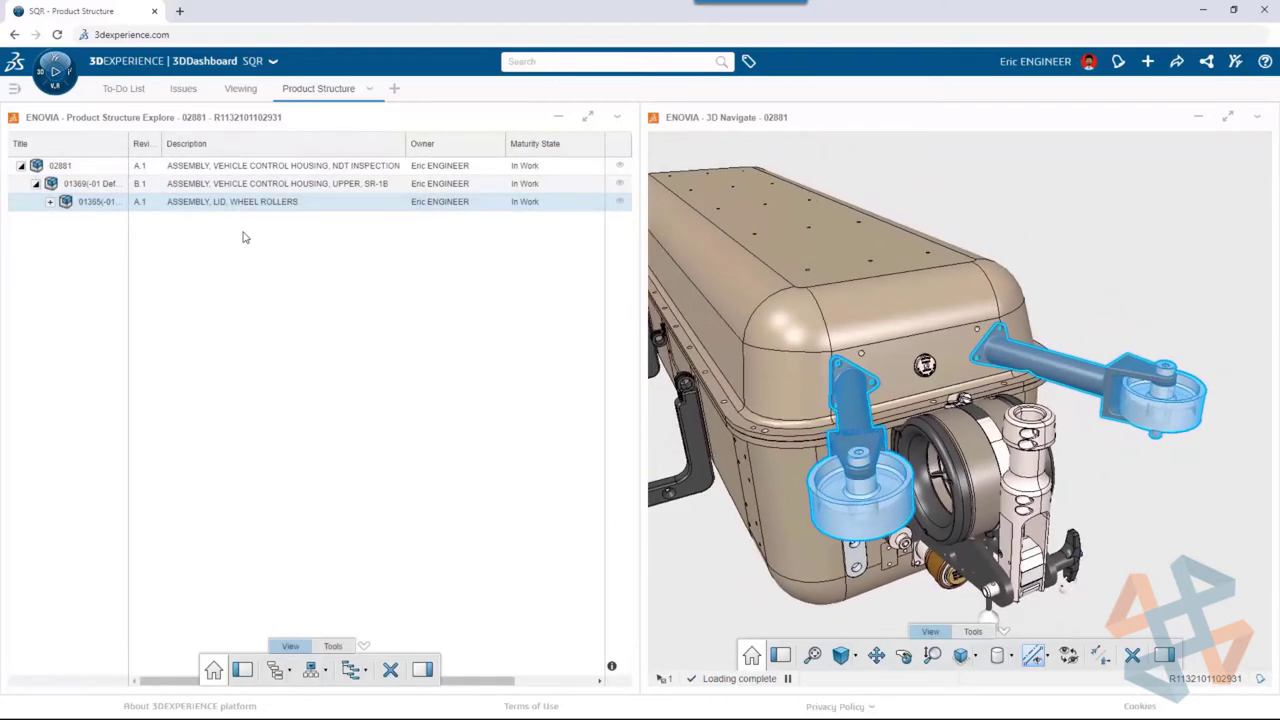
Step: Maximize the structure view, show the details of 01365(-01_Default) and attach the existing Tools Required document to it
left_click(589, 117)
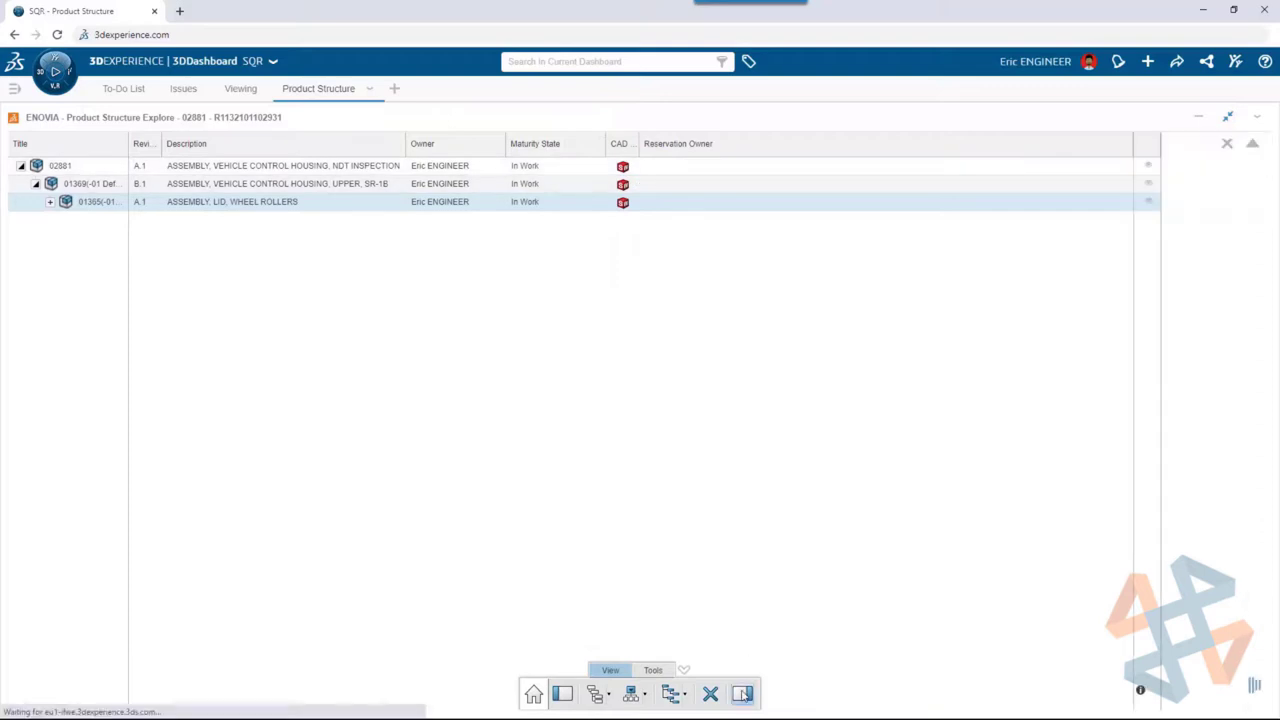
left_click_drag(1068, 609, 805, 627)
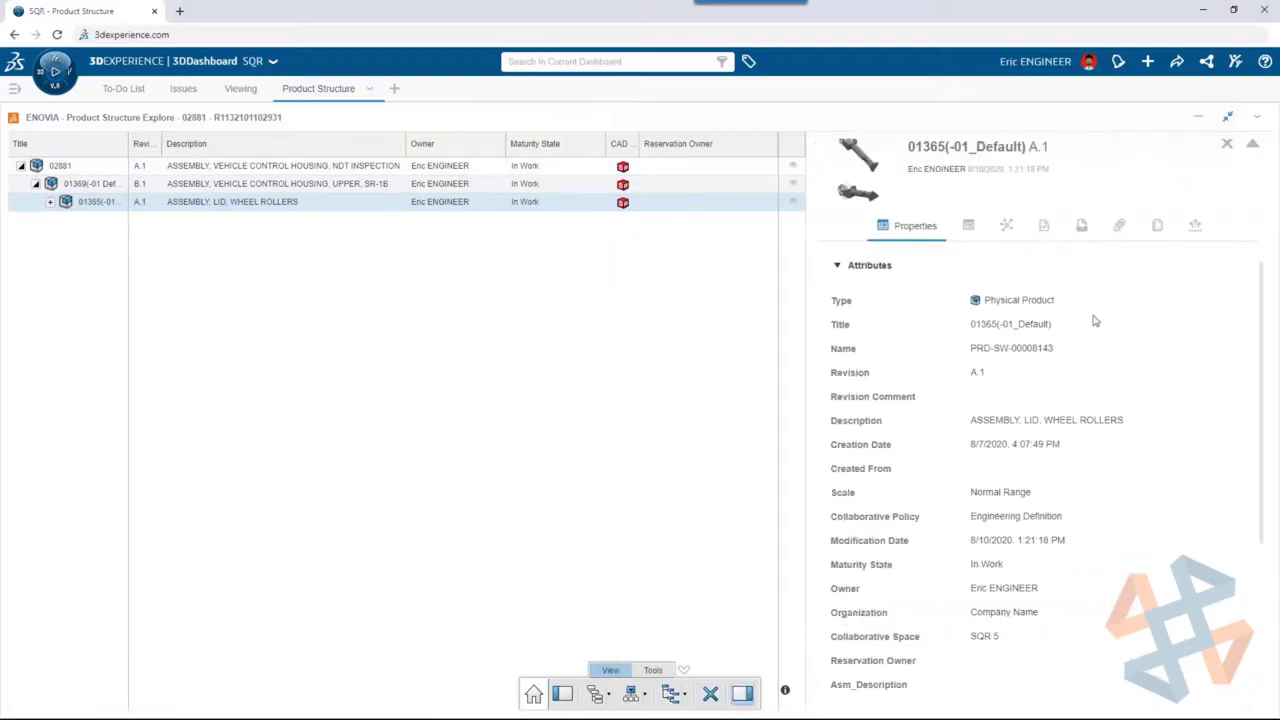
left_click(1120, 226)
left_click(1252, 258)
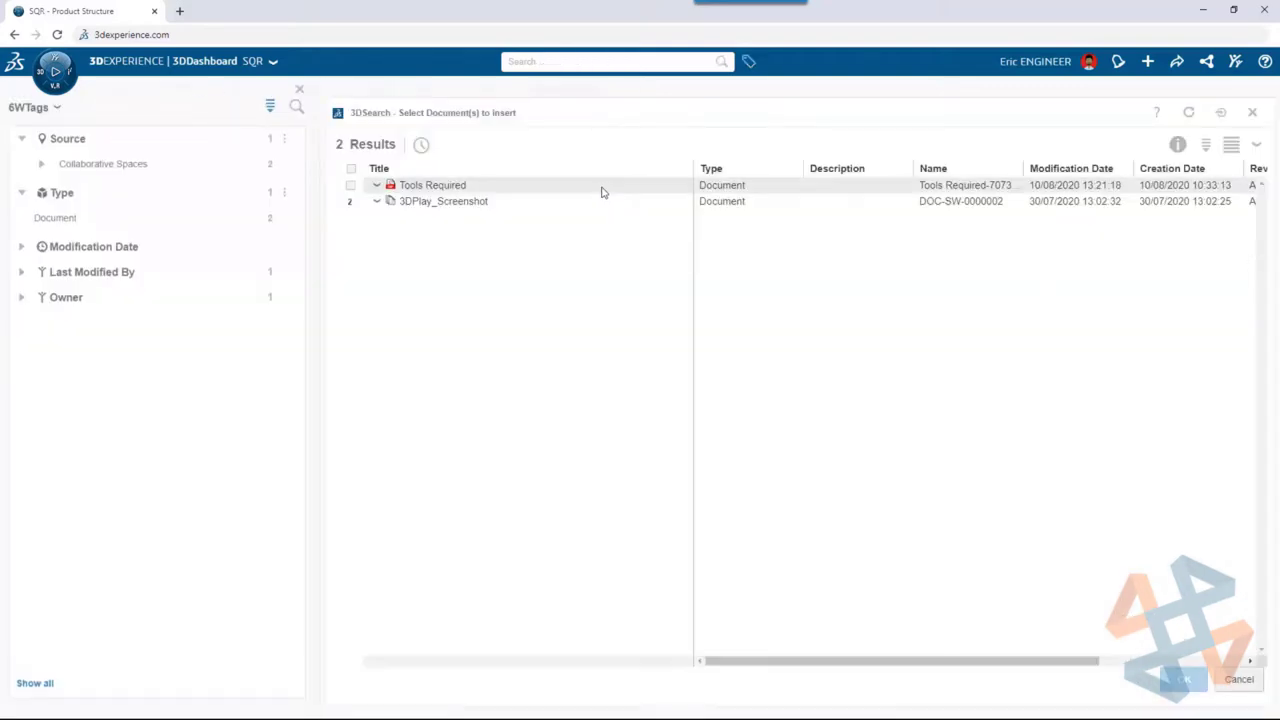
left_click(600, 188)
left_click(1180, 679)
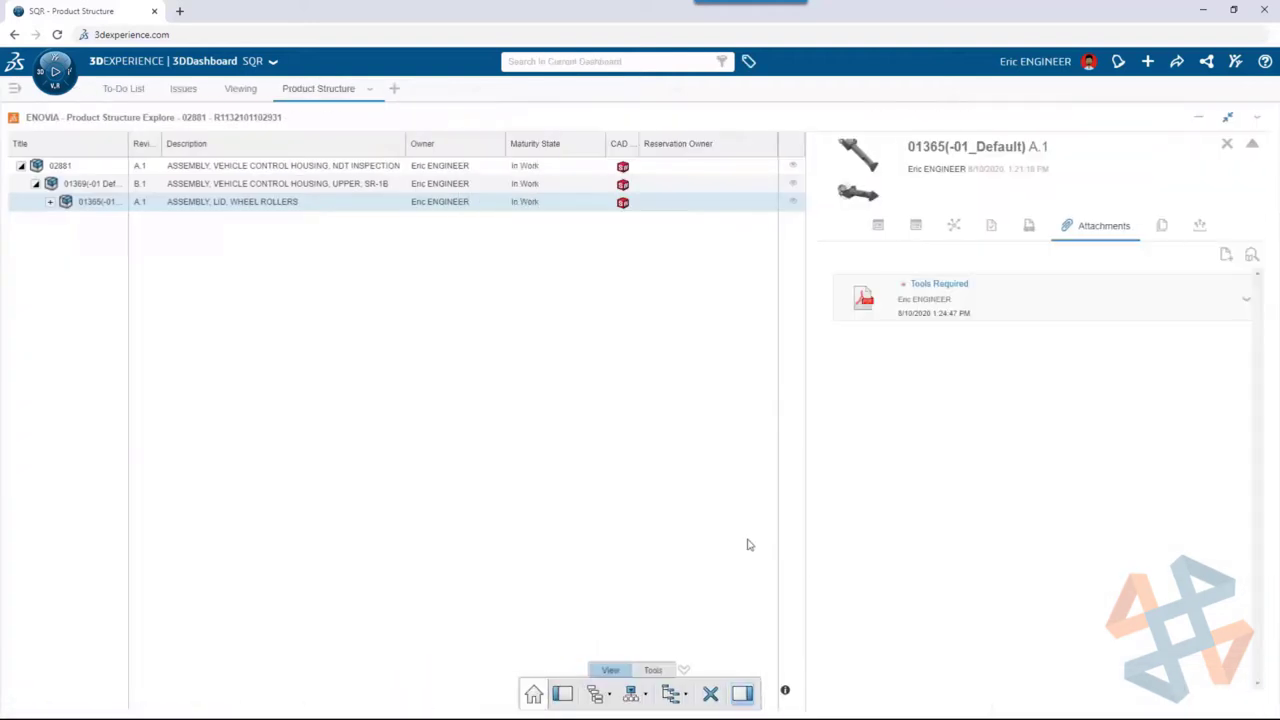
Step: Open the top-level assembly 02881 in 3DPlay
left_click(200, 165)
left_click(55, 70)
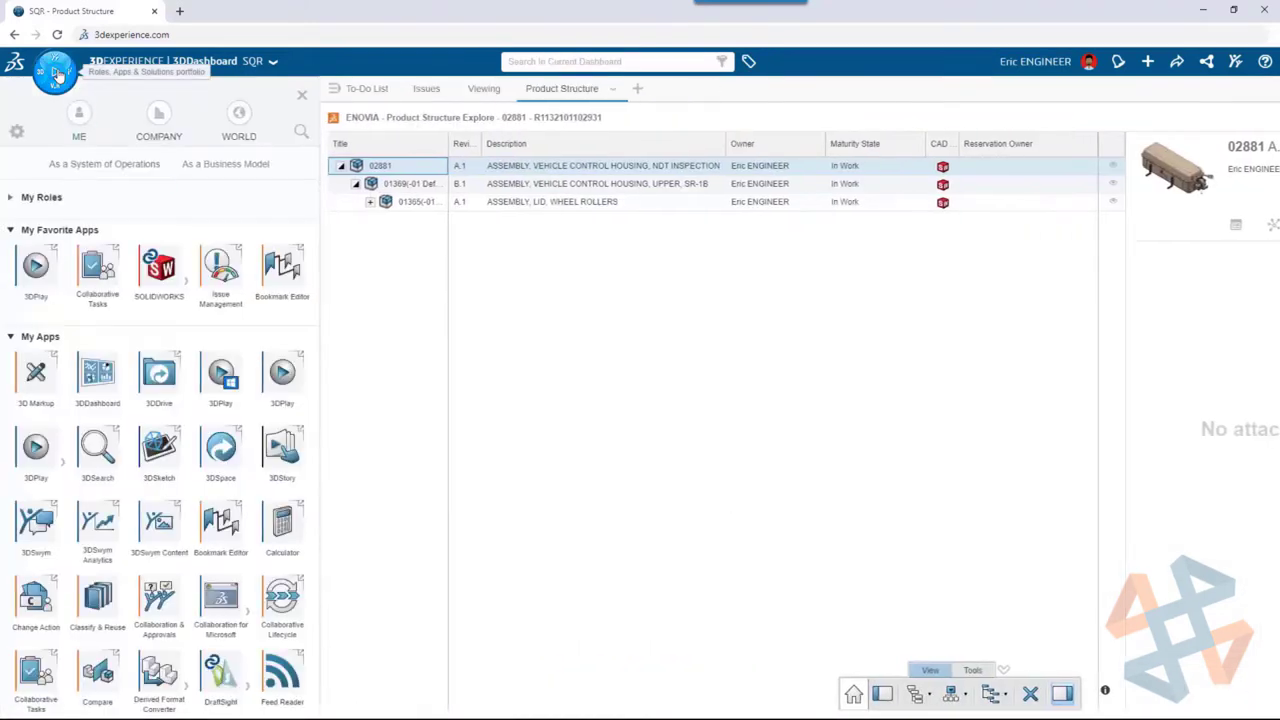
left_click(35, 266)
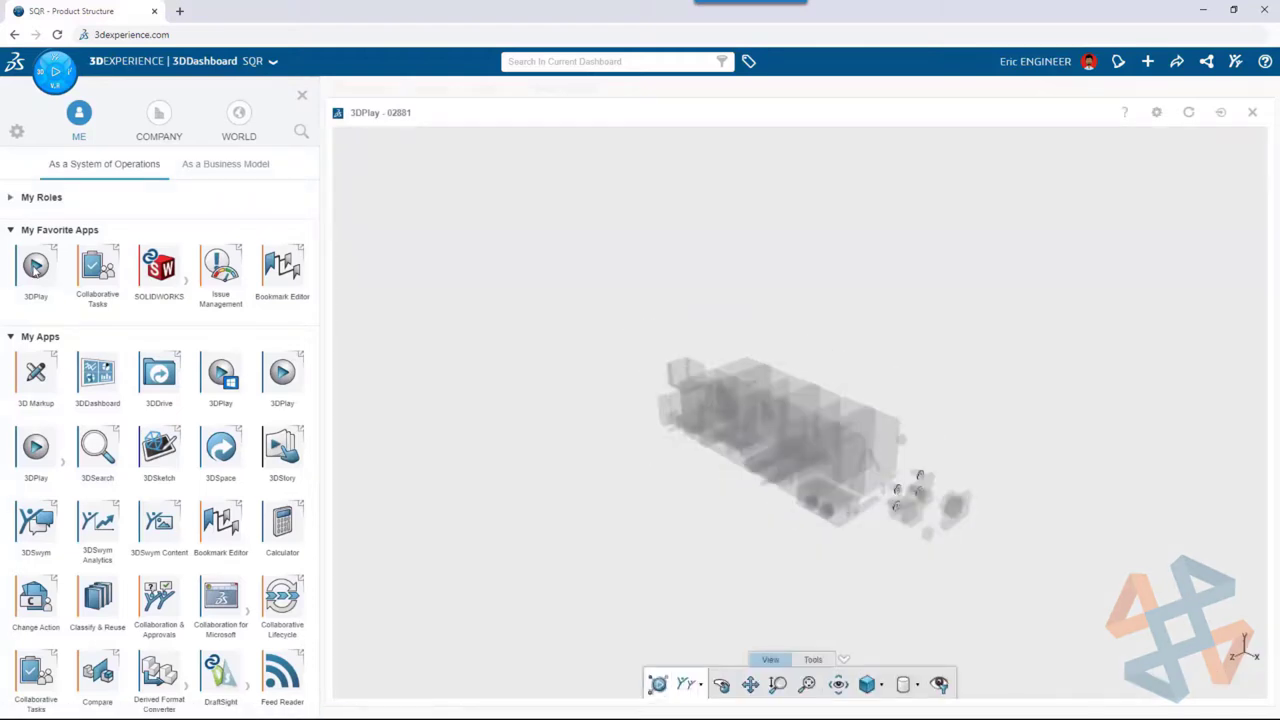
Step: Add the 3DPlay view of 02881 as a widget to the Viewing page of the SQR dashboard
left_click(1222, 113)
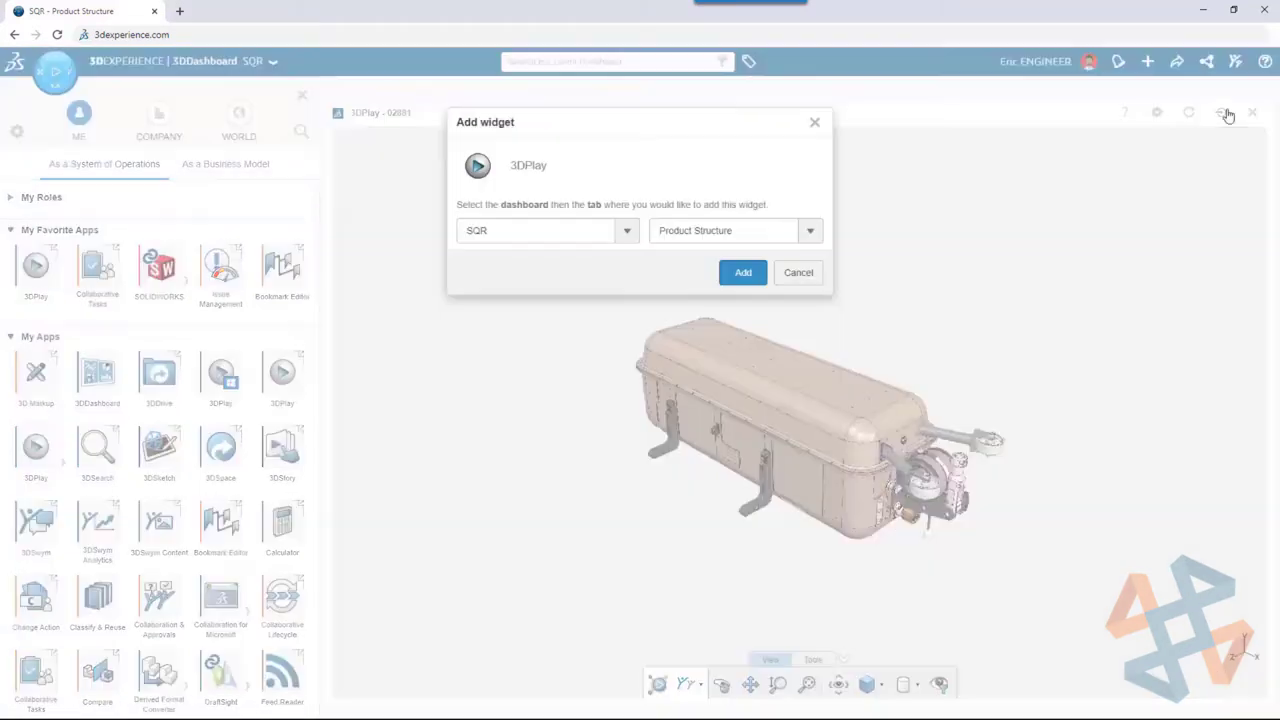
left_click(810, 230)
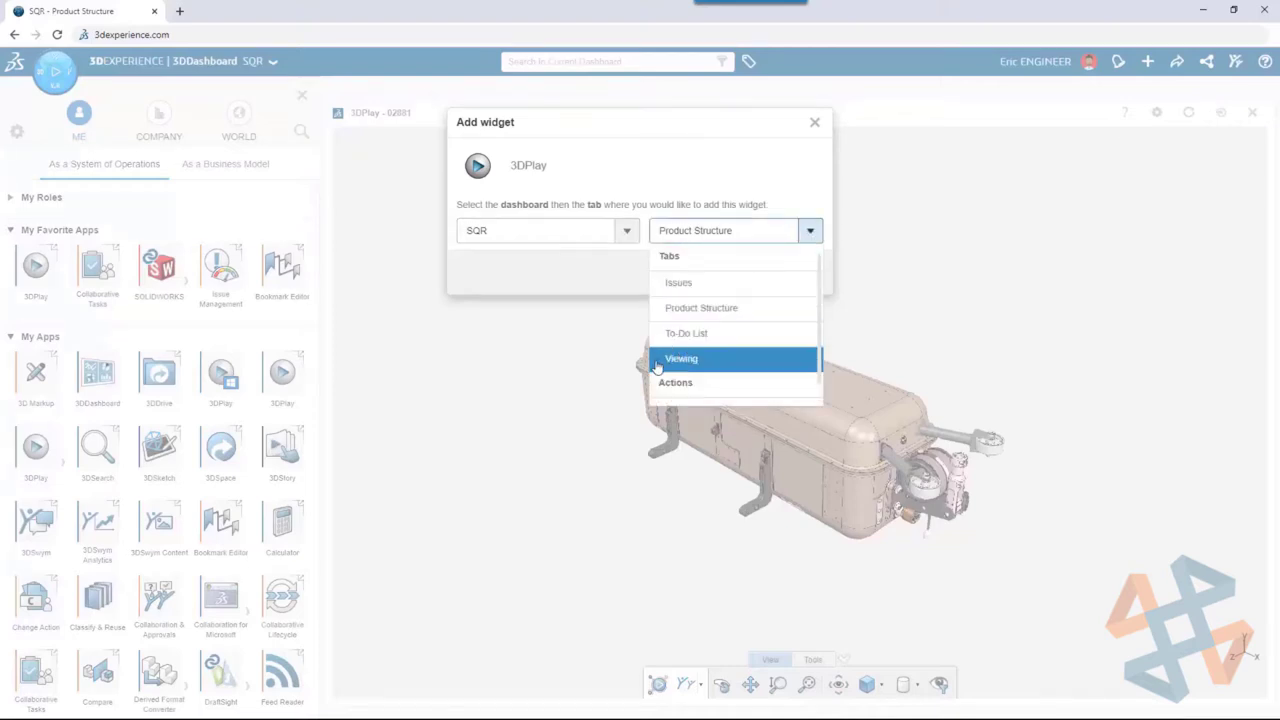
left_click(681, 358)
left_click(741, 271)
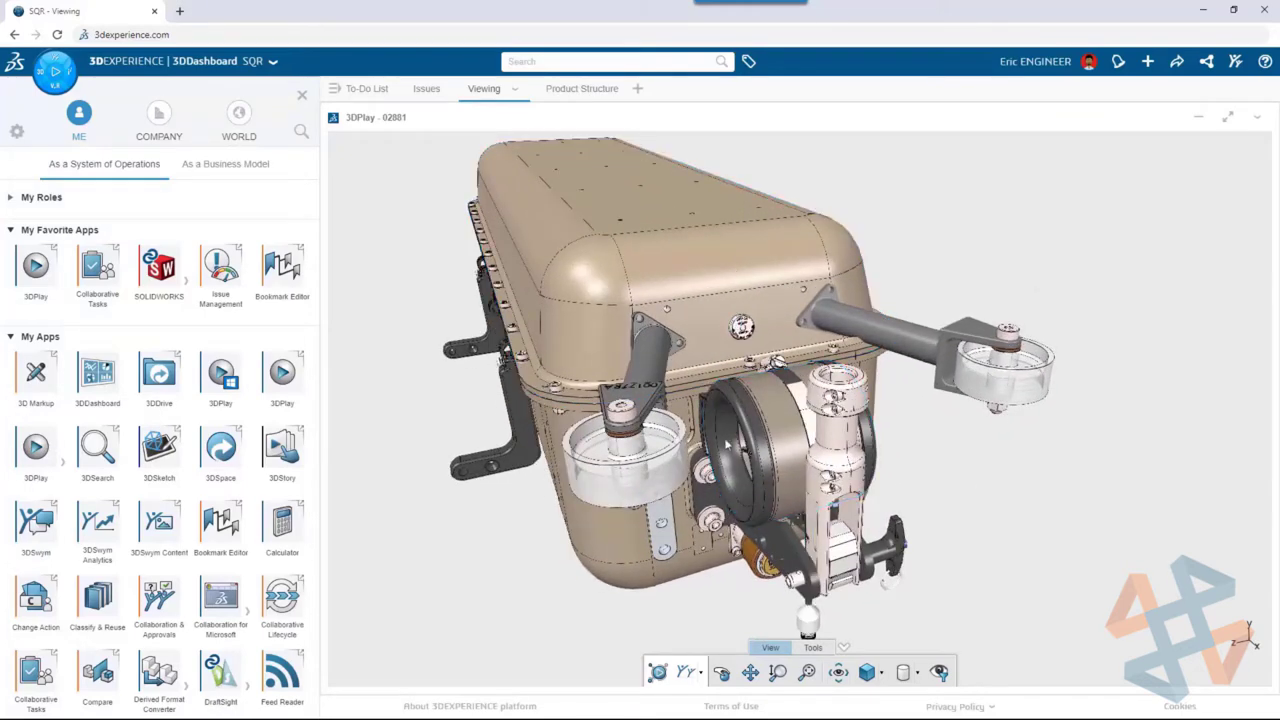
Step: Save a screenshot of the 3DPlay view of 02881
left_click(703, 678)
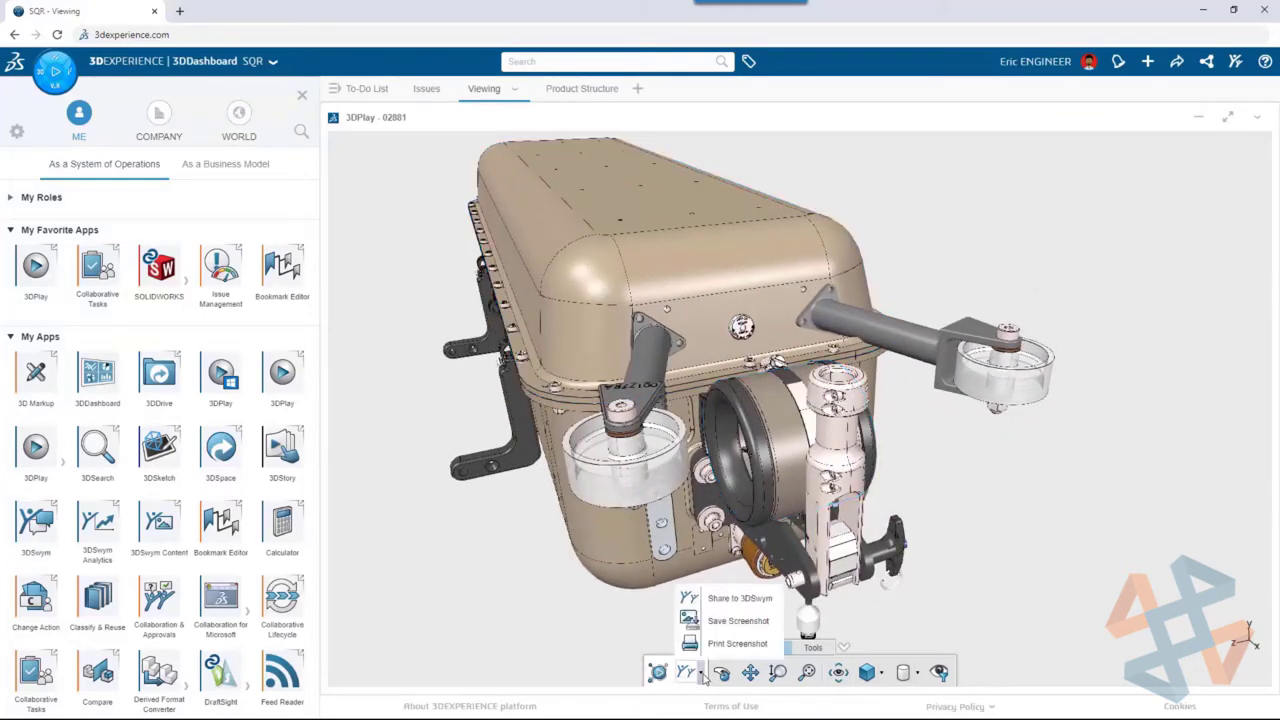
left_click(681, 620)
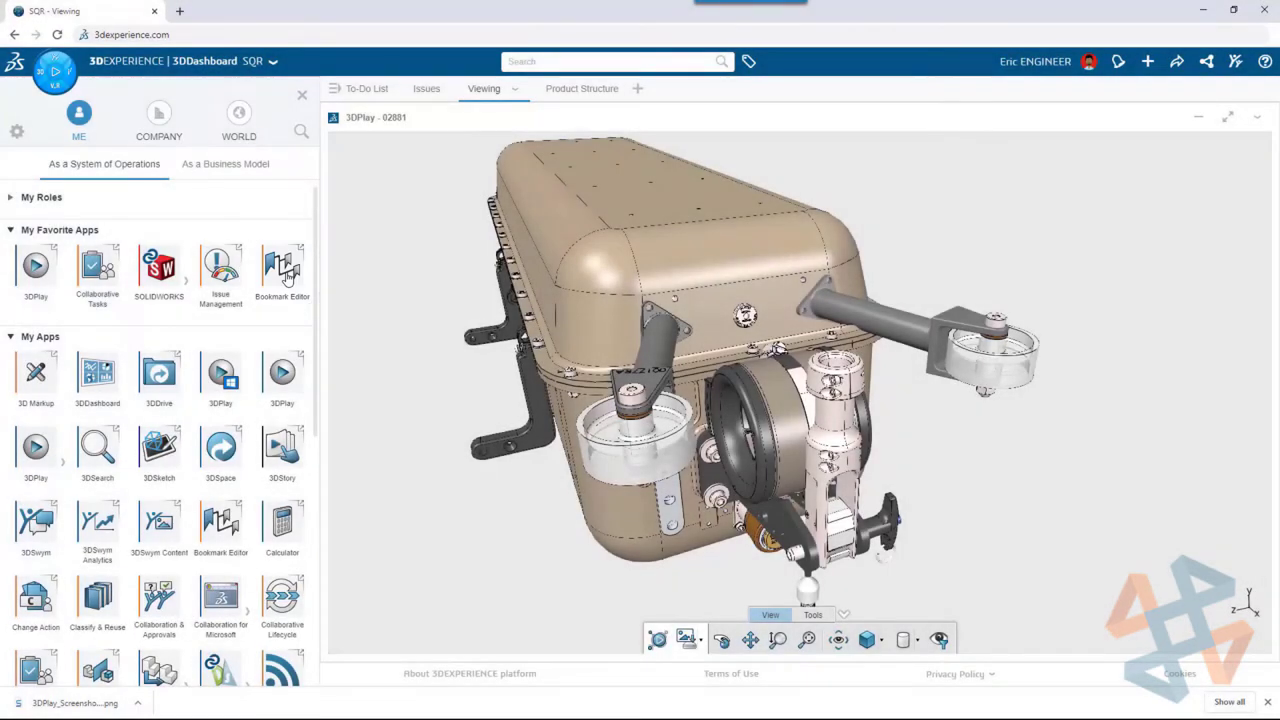
Step: Add a Bookmark Editor widget beside the 3DPlay view on the Viewing page, open its Designs bookmark and close the compass
left_click_drag(285, 278, 1043, 292)
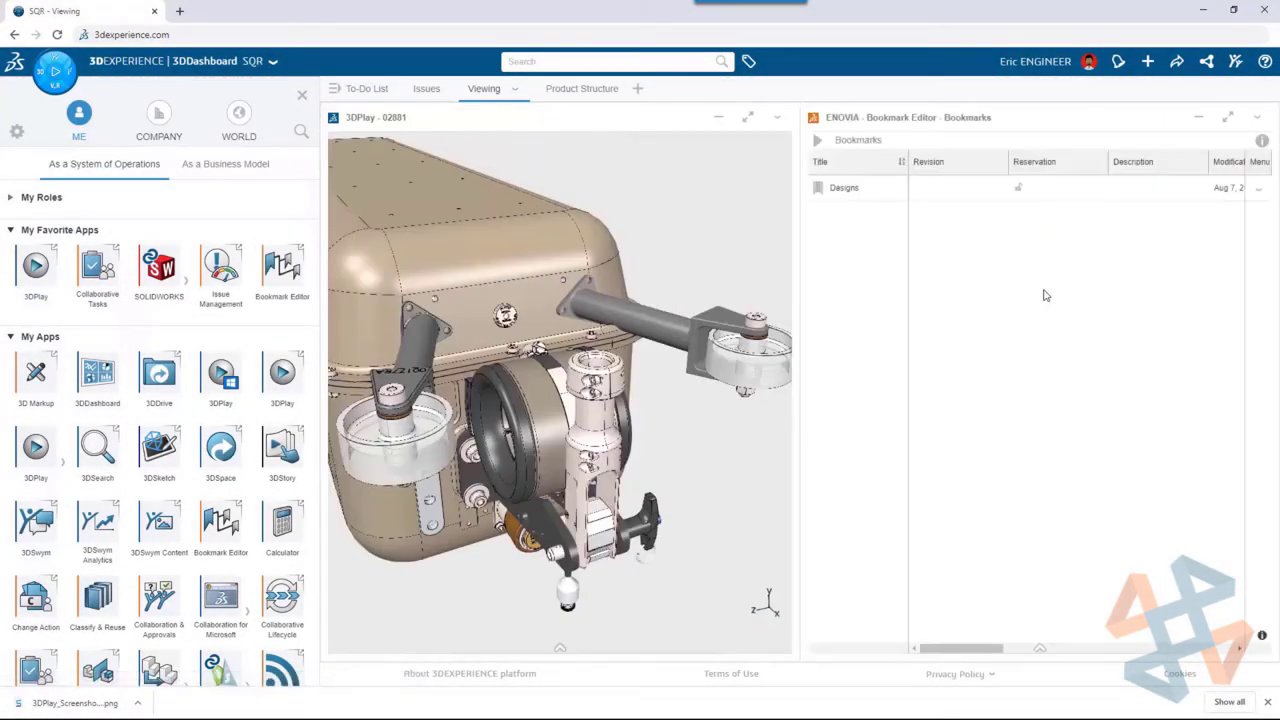
double_click(890, 191)
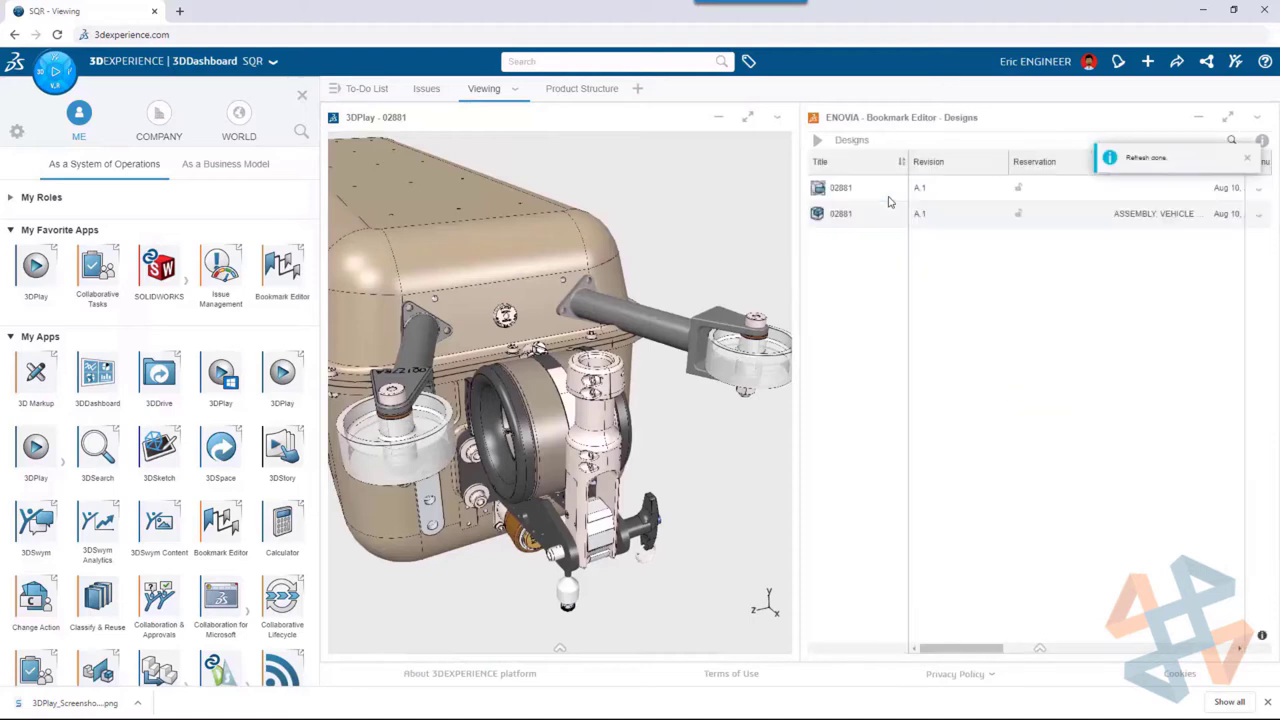
left_click(302, 99)
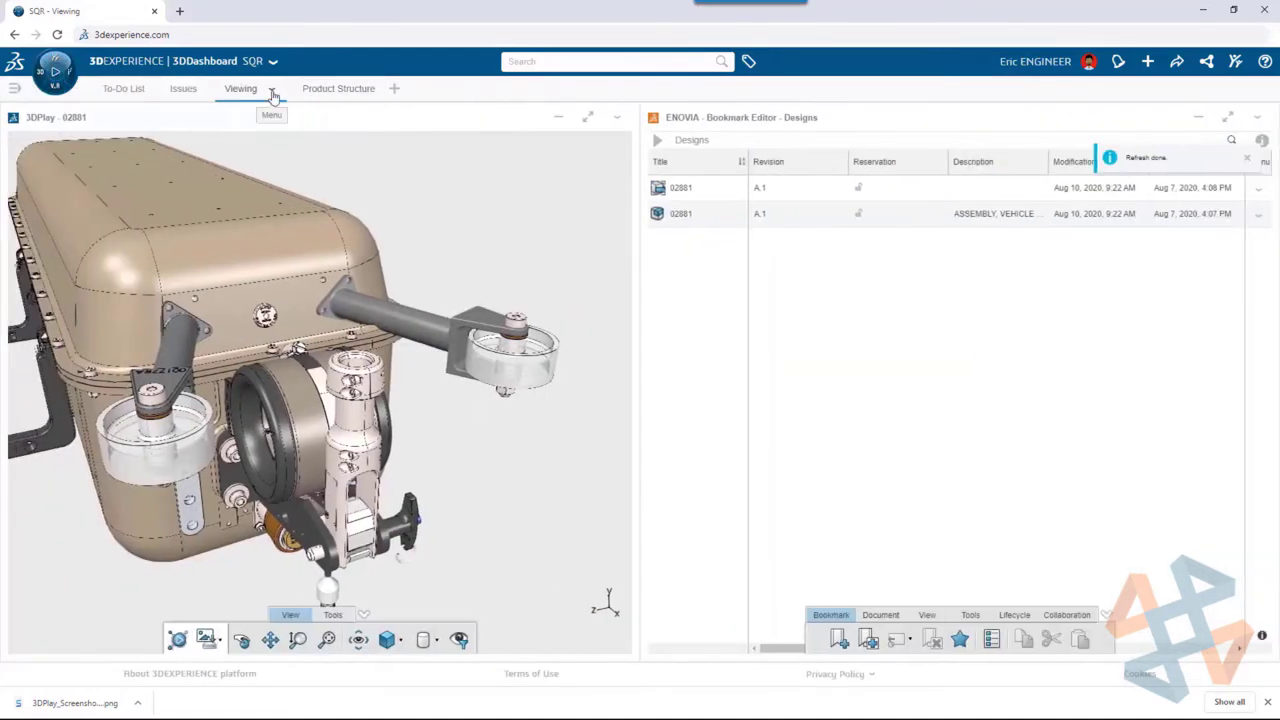
Step: Share a copy of the Viewing tab by public link with anyone and copy the generated link
left_click(273, 94)
left_click(272, 117)
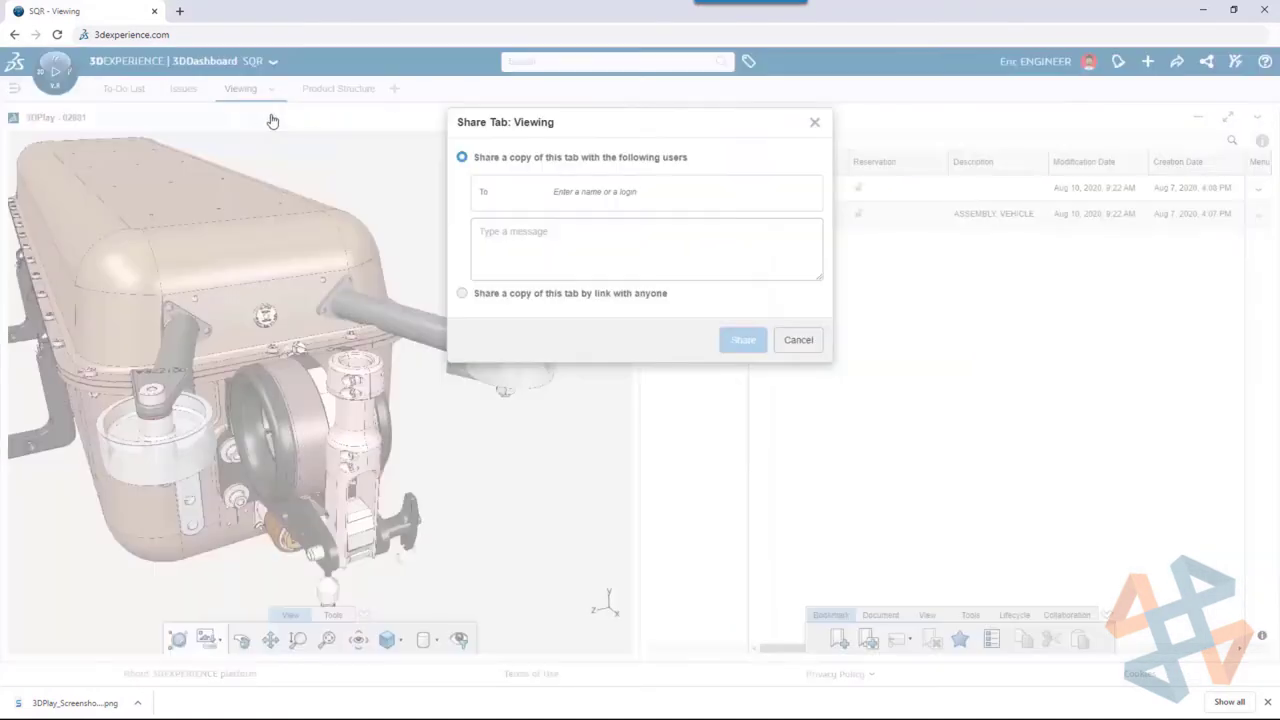
left_click(462, 294)
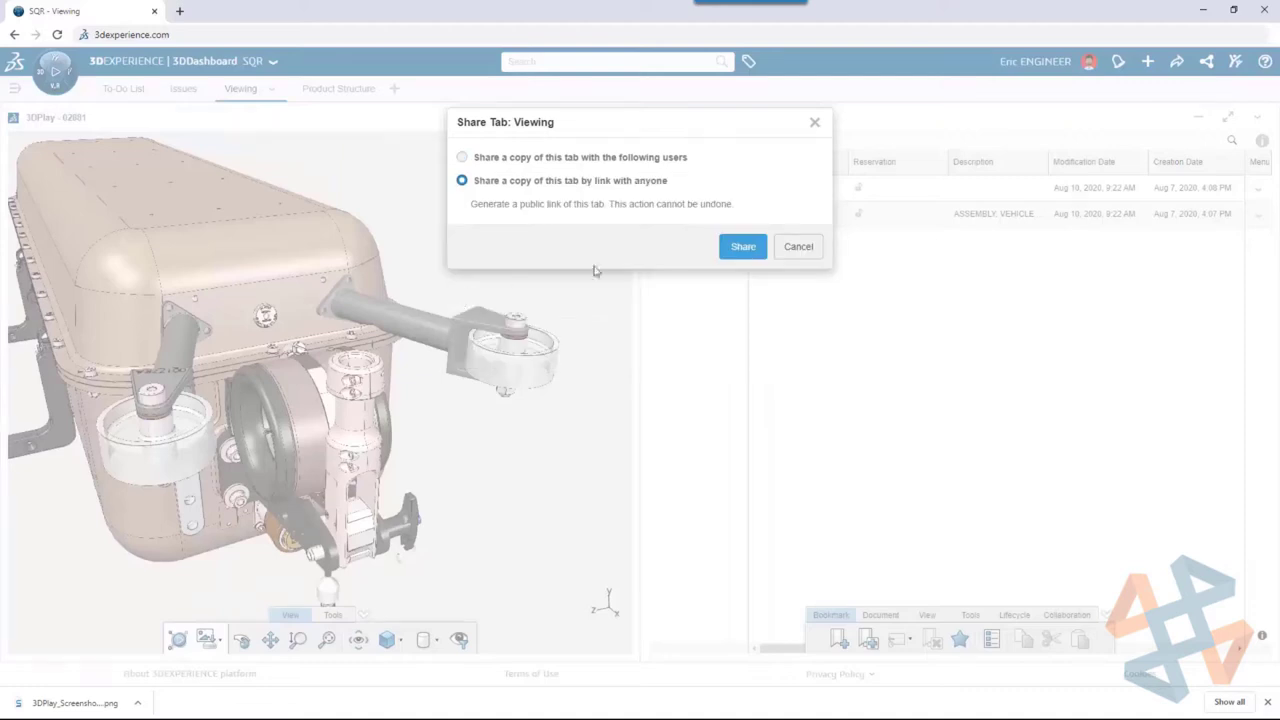
left_click(743, 246)
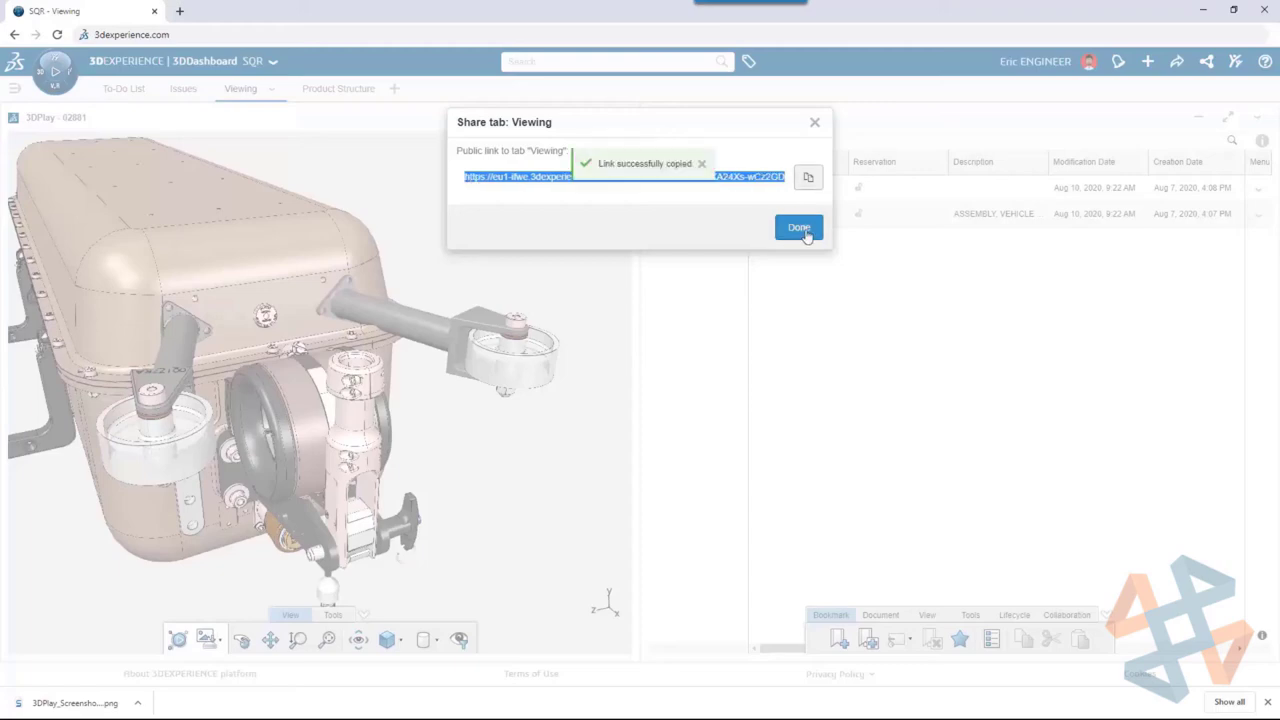
left_click(799, 228)
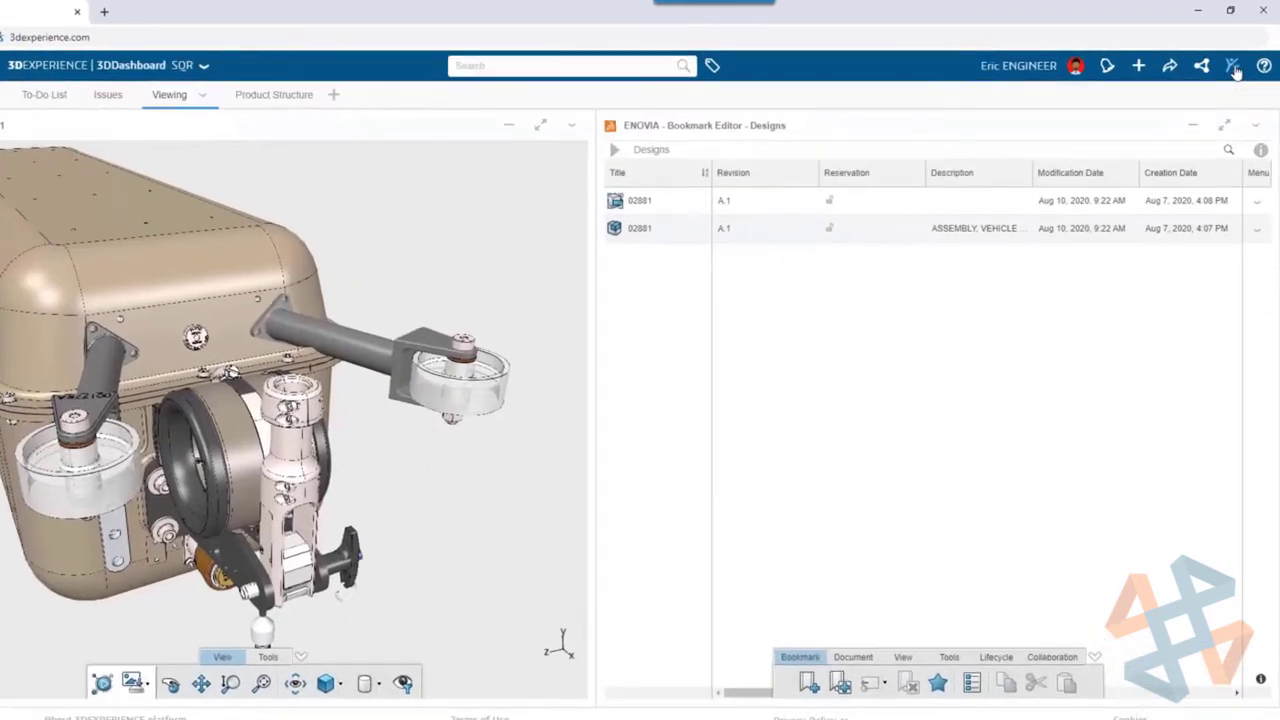
Step: Reply to the New customer request post, mentioning the manager, with "Done! Please review in this dashboard", the copied link and the 3DPlay screenshot
left_click(1237, 63)
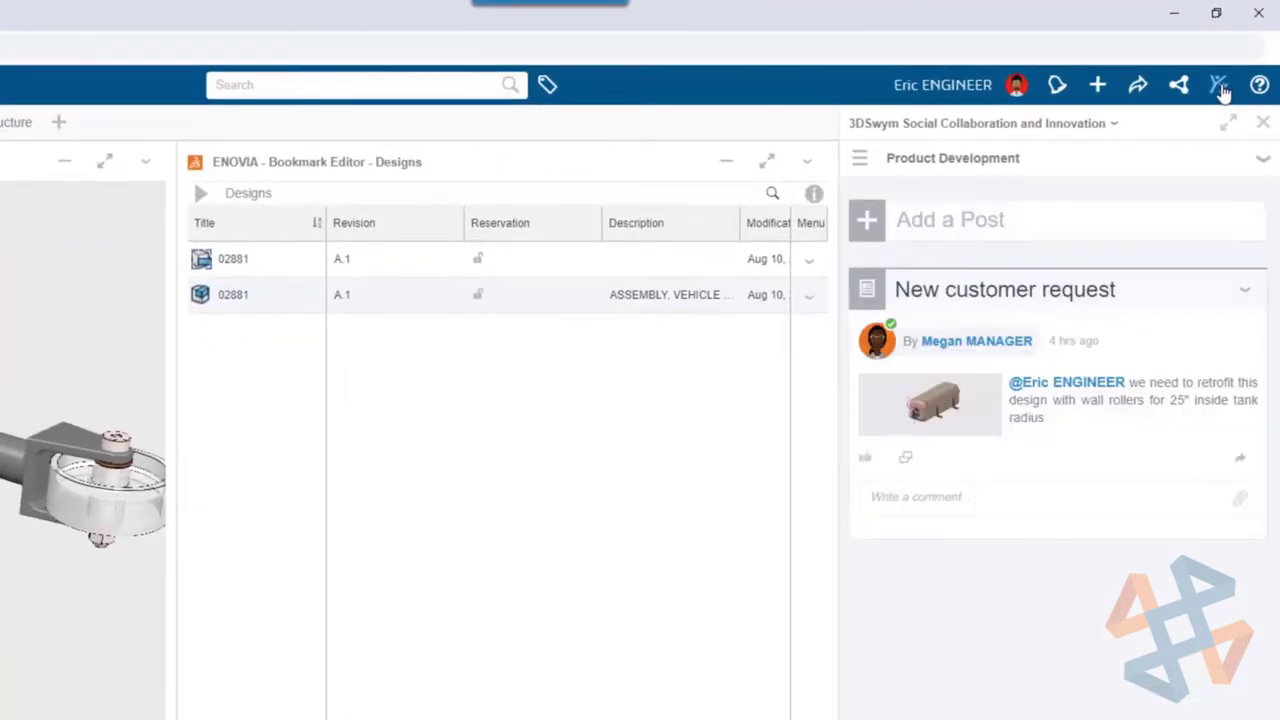
left_click(873, 498)
type("@mega")
left_click(910, 533)
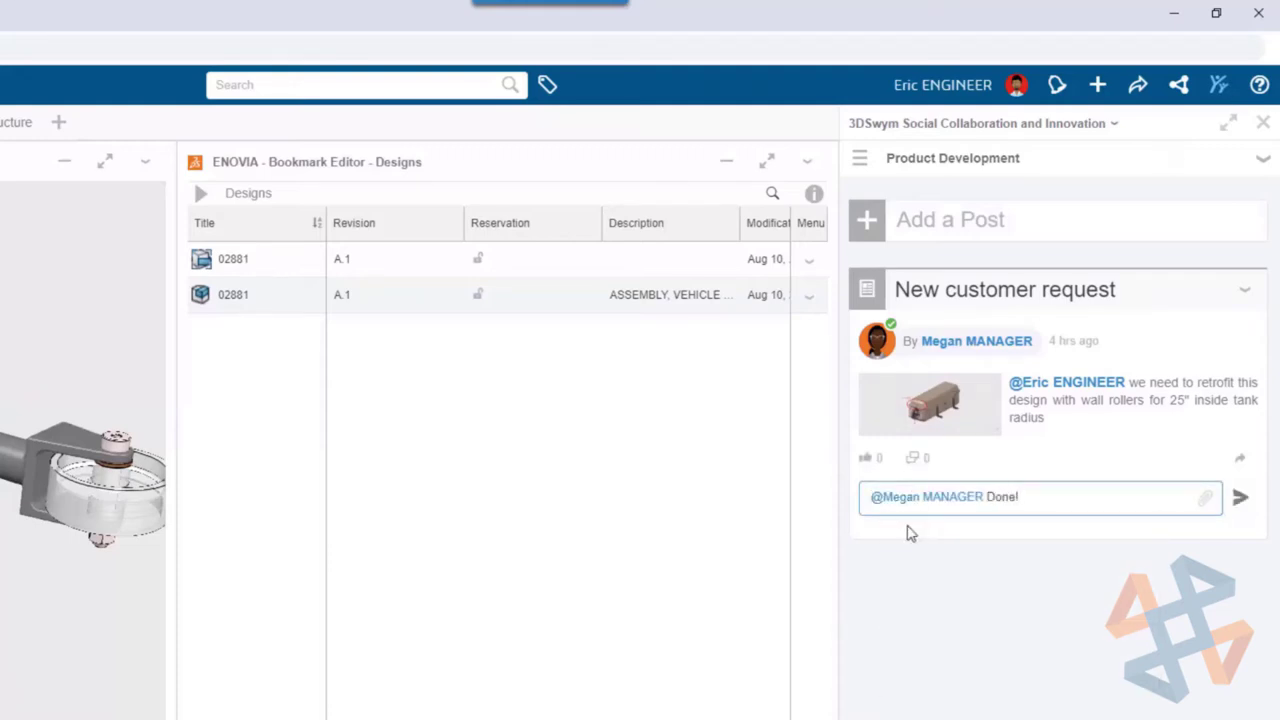
type("Done! Please review in this dashboard")
key("ctrl+v")
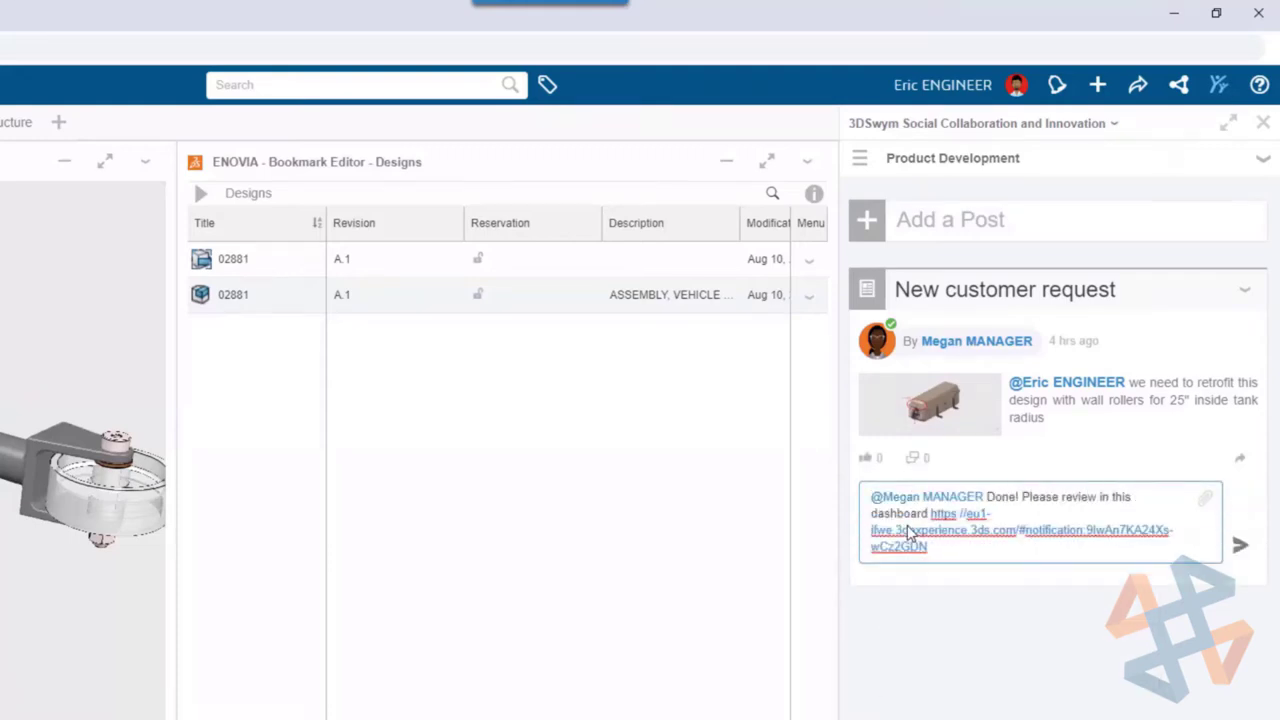
left_click_drag(531, 631, 1043, 600)
left_click(1236, 637)
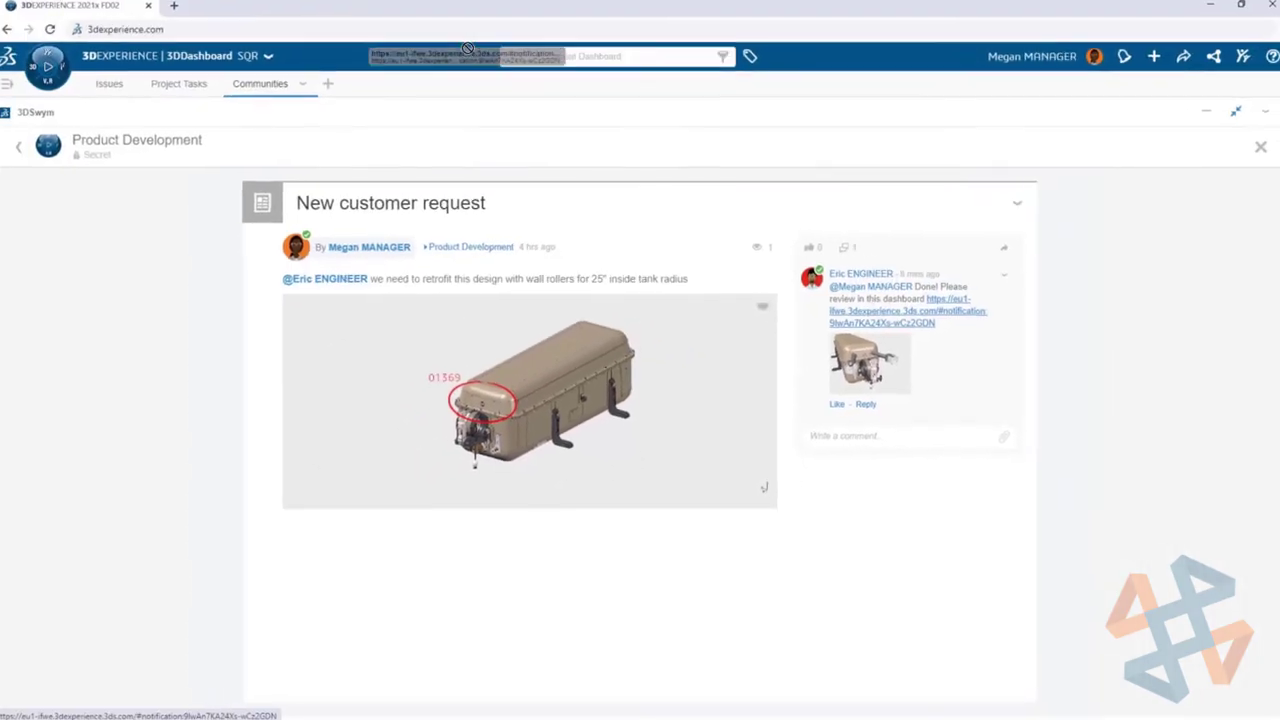
Step: From the manager's account, open the dashboard link in the engineer's comment and add the shared Viewing tab to the SQR dashboard
left_click_drag(467, 48, 463, 34)
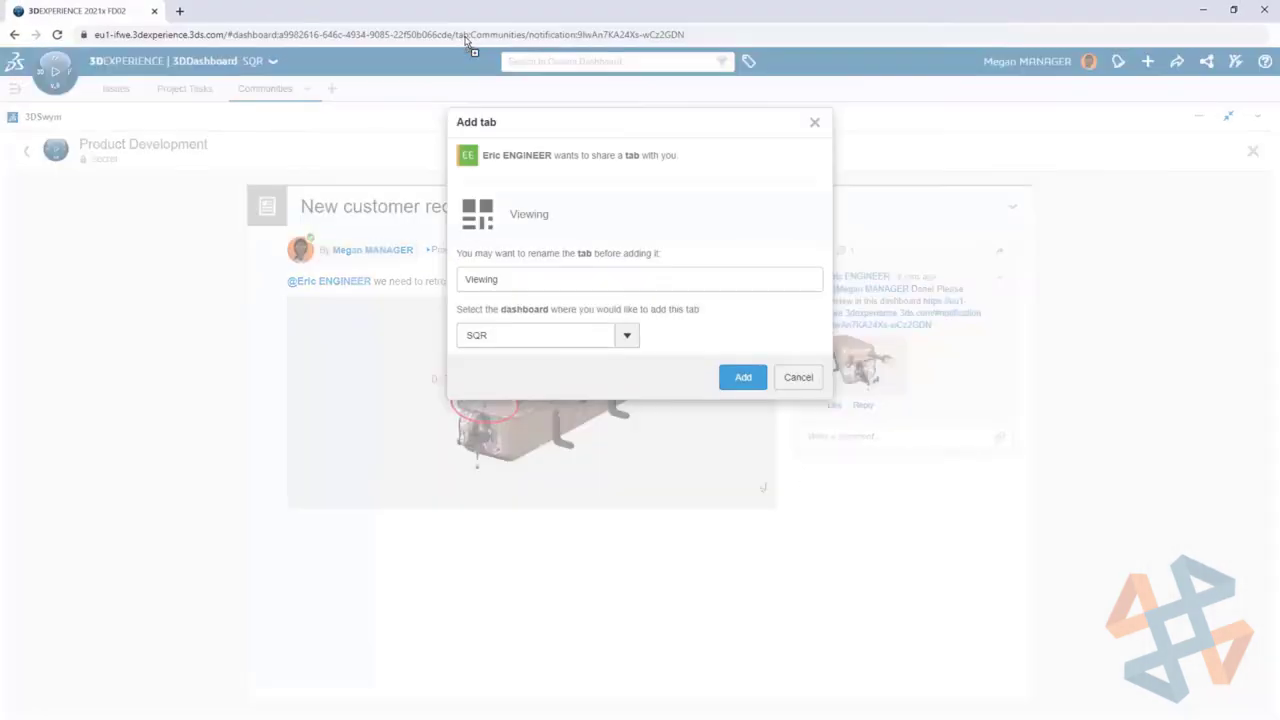
left_click(737, 379)
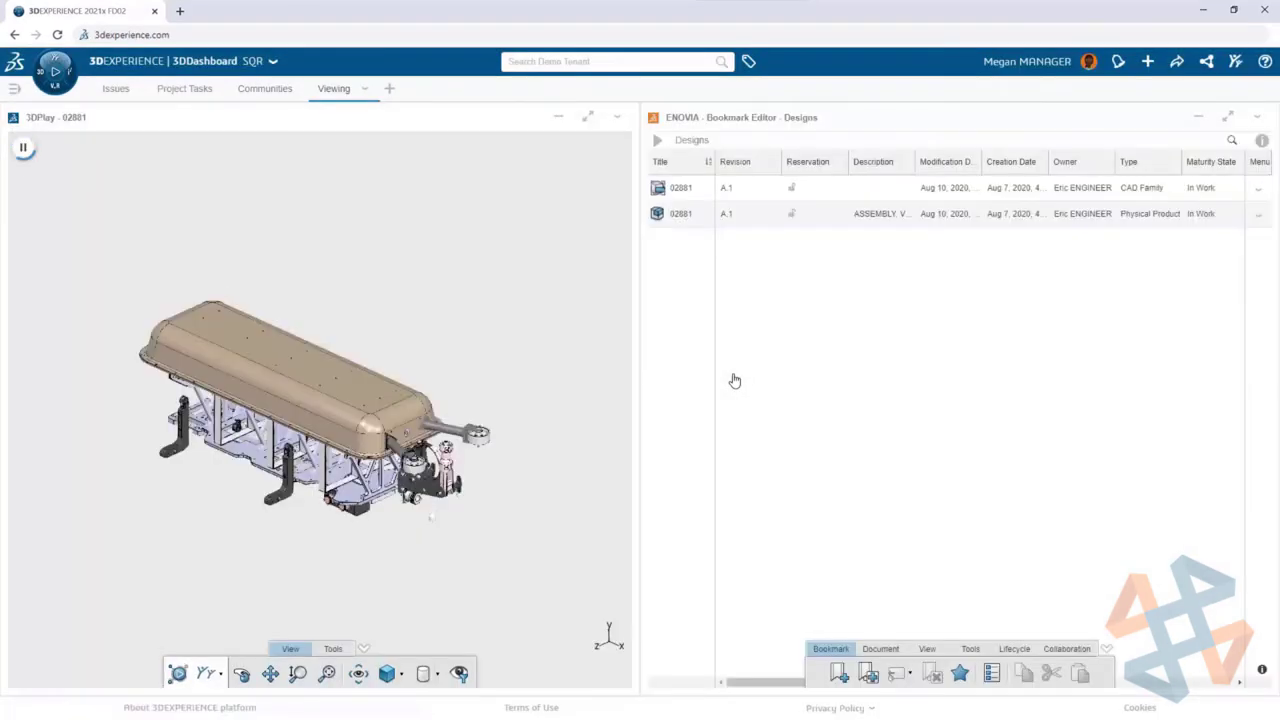
Step: Maximize the 3DPlay view of 02881, inspect the assembly in exploded state and collapse it again
left_click(589, 117)
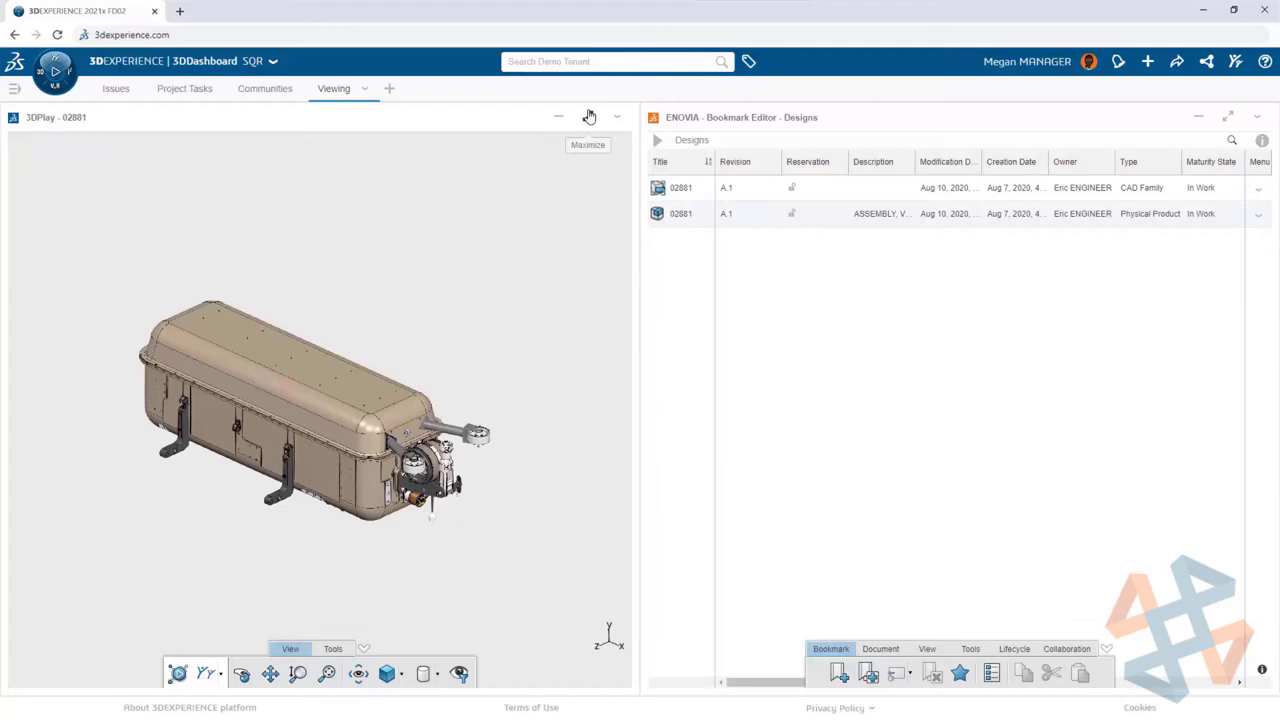
left_click(589, 117)
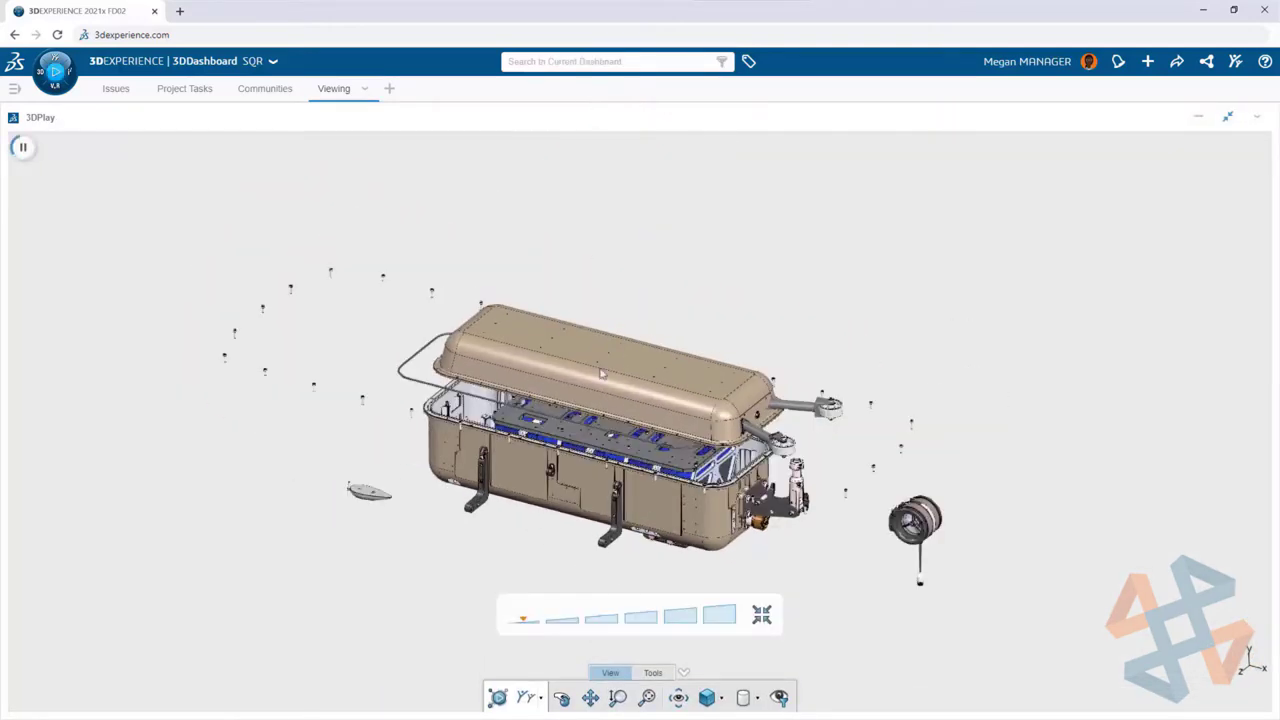
left_click(646, 611)
left_click_drag(646, 611, 543, 606)
left_click(652, 673)
left_click(628, 698)
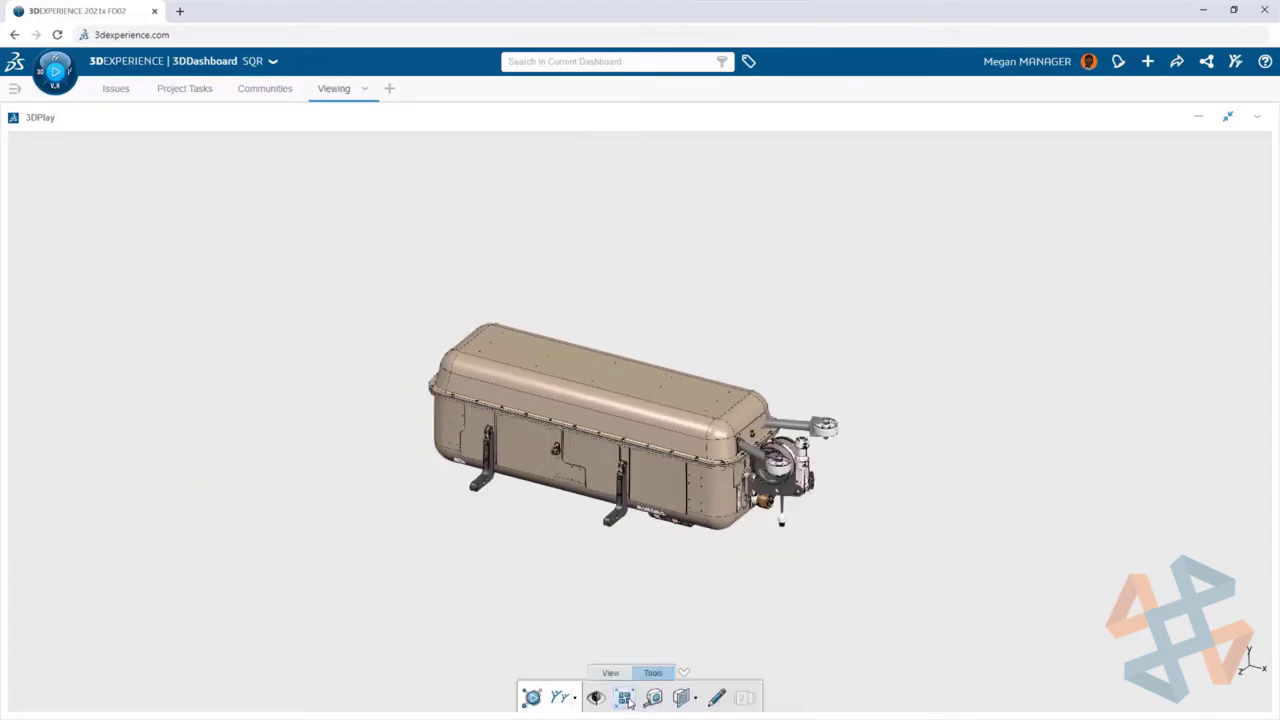
Step: View the assembly from the top and measure the distance from the lid's central hole to one wall roller's axis
left_click(605, 671)
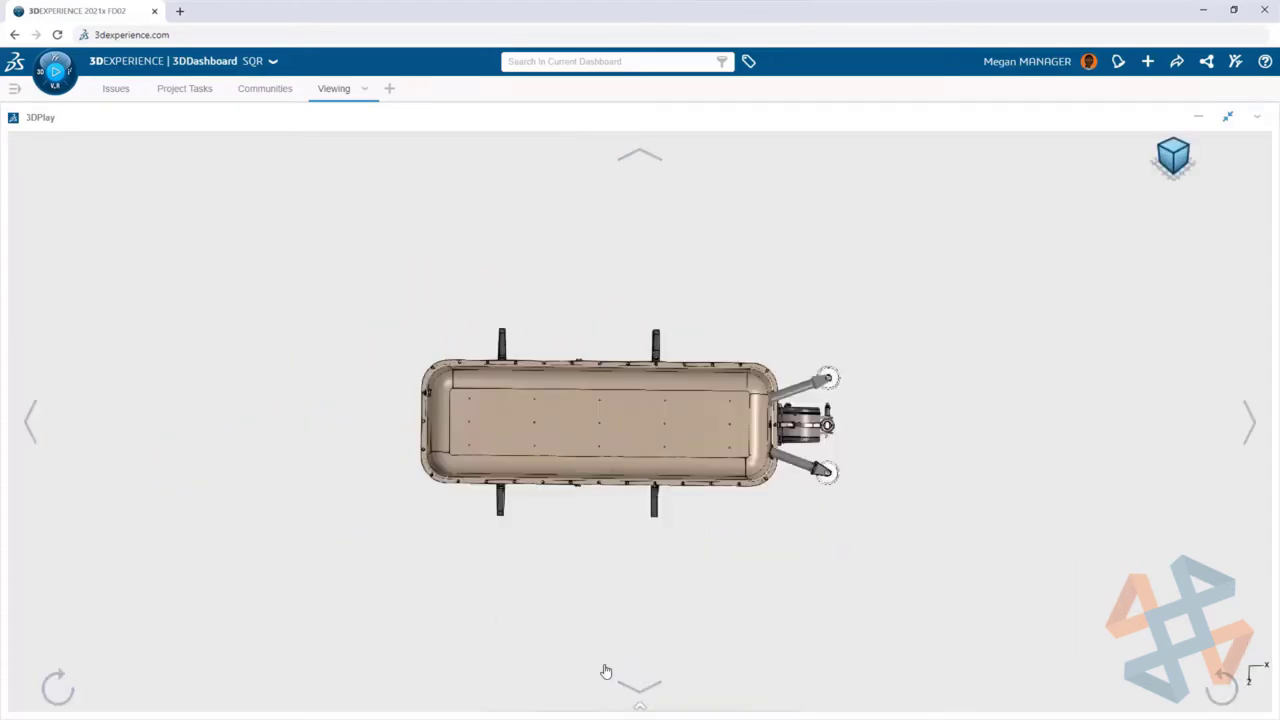
left_click(641, 709)
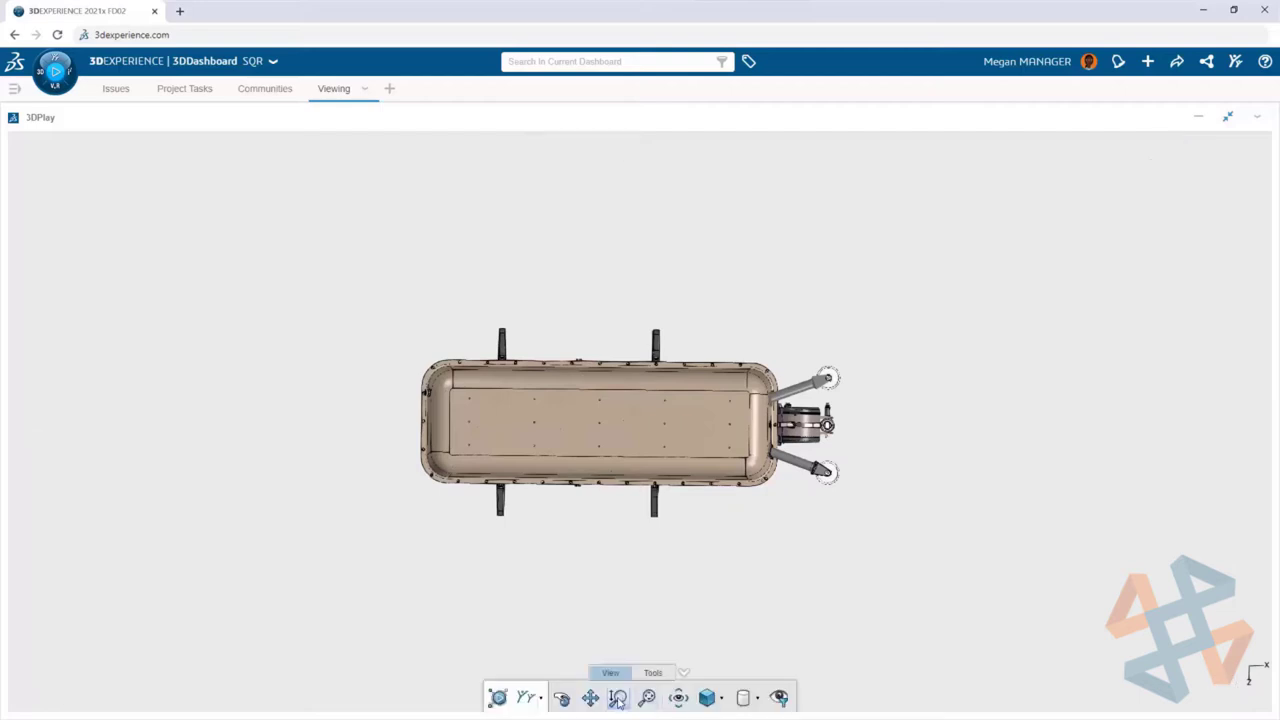
left_click_drag(659, 553, 659, 420)
left_click(655, 672)
left_click(656, 697)
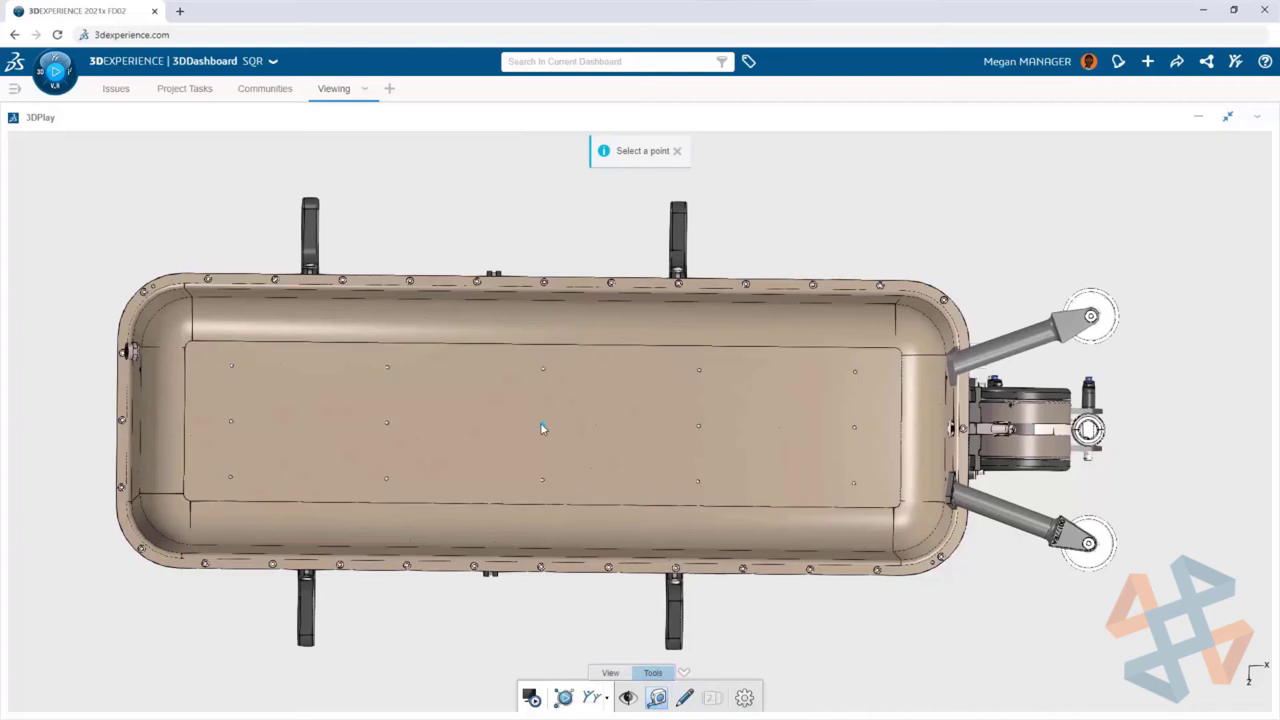
left_click(540, 425)
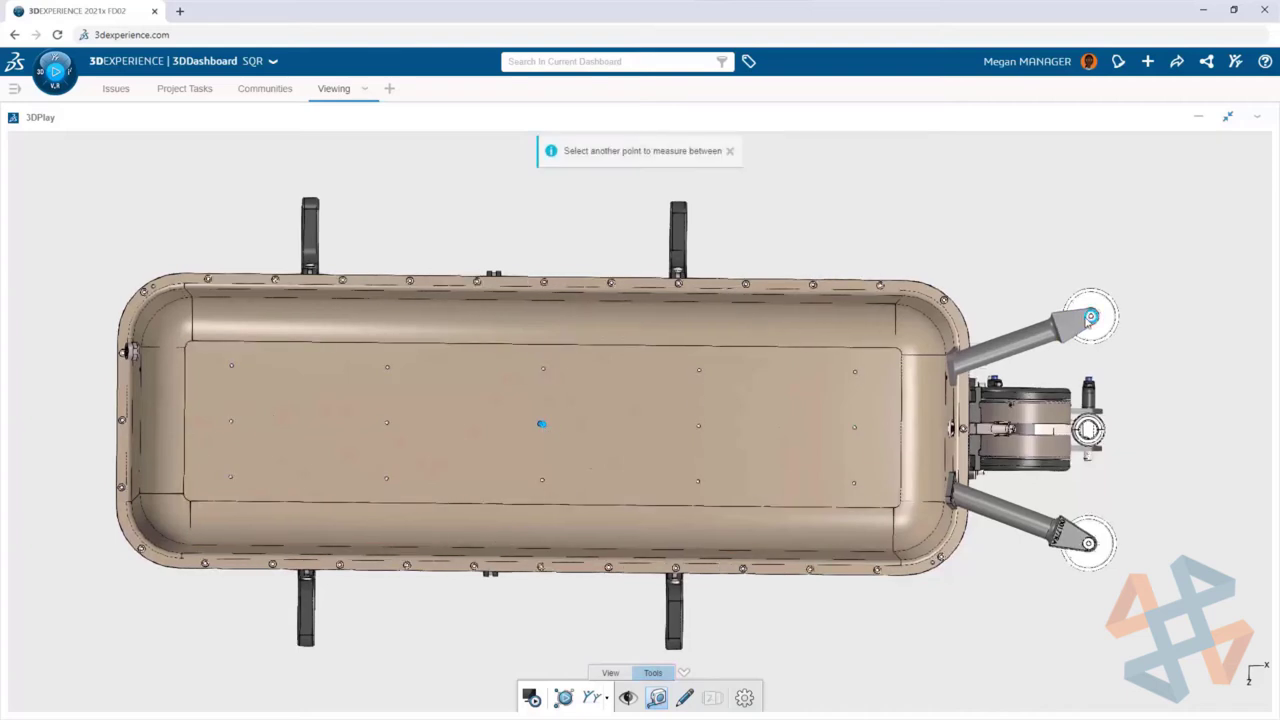
left_click(1088, 319)
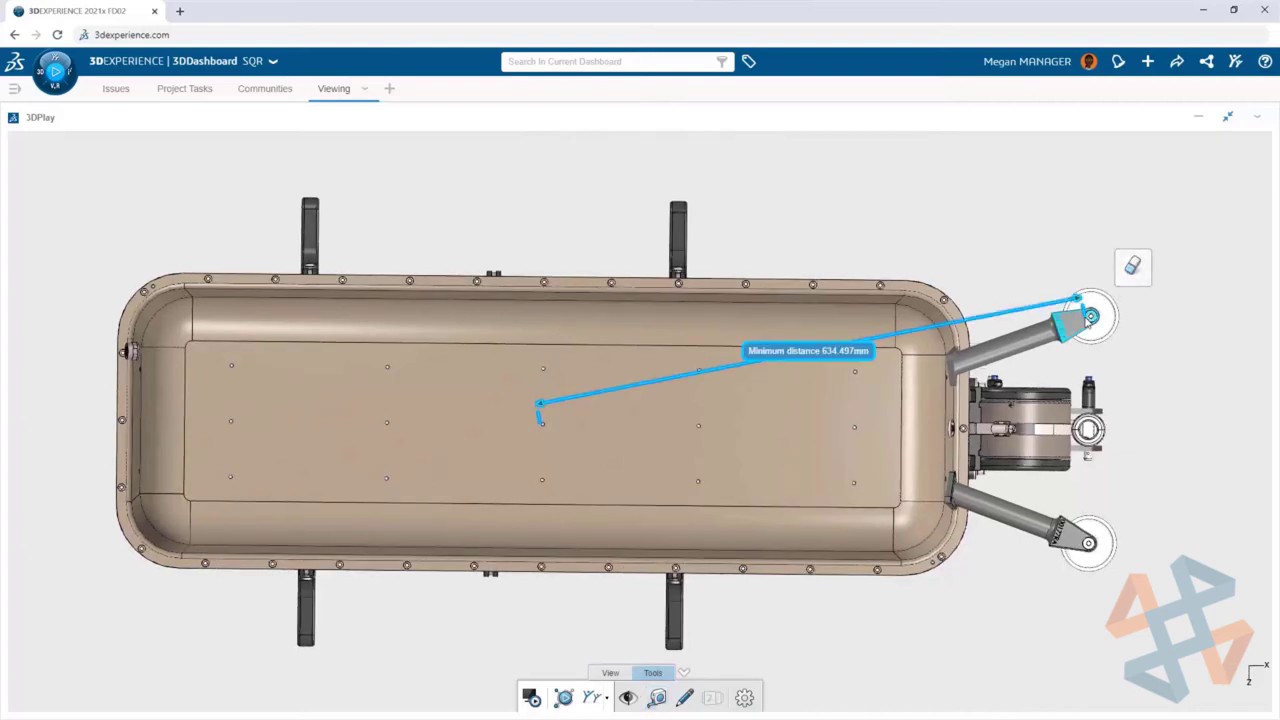
Step: Set the length unit to in in the 3DPlay preferences and save them
left_click(745, 698)
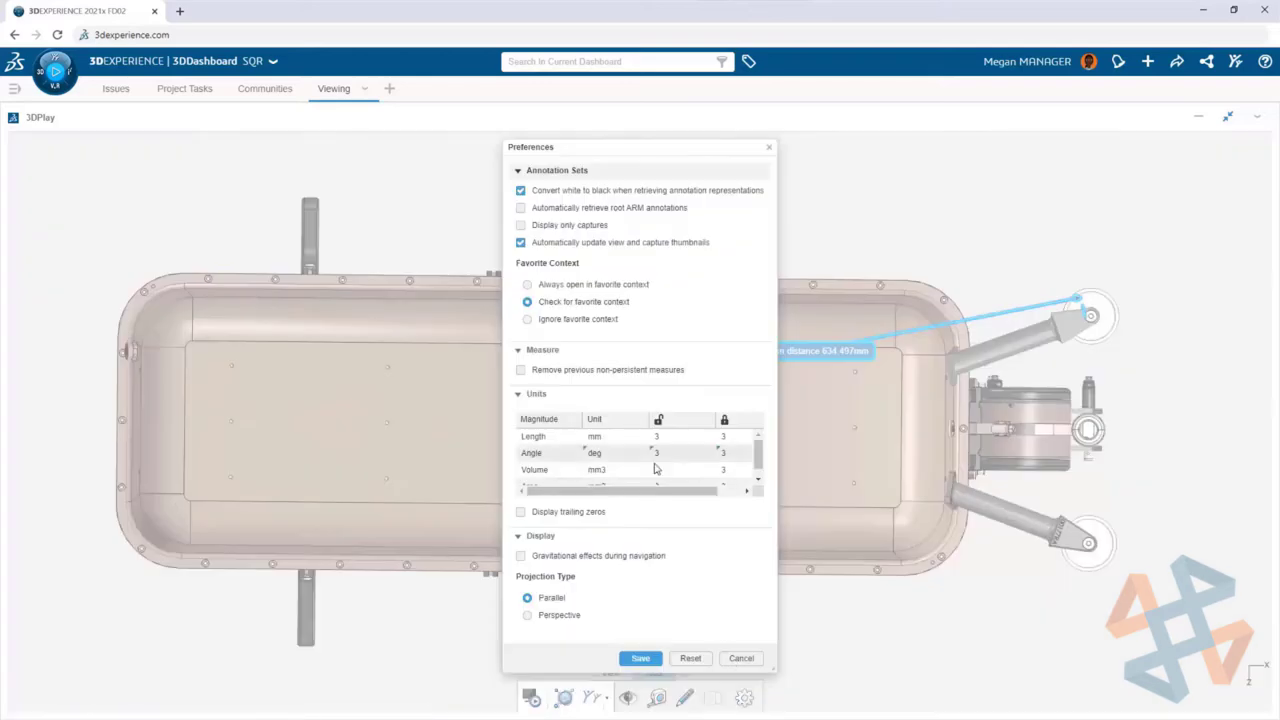
left_click(615, 436)
left_click(640, 436)
left_click(598, 515)
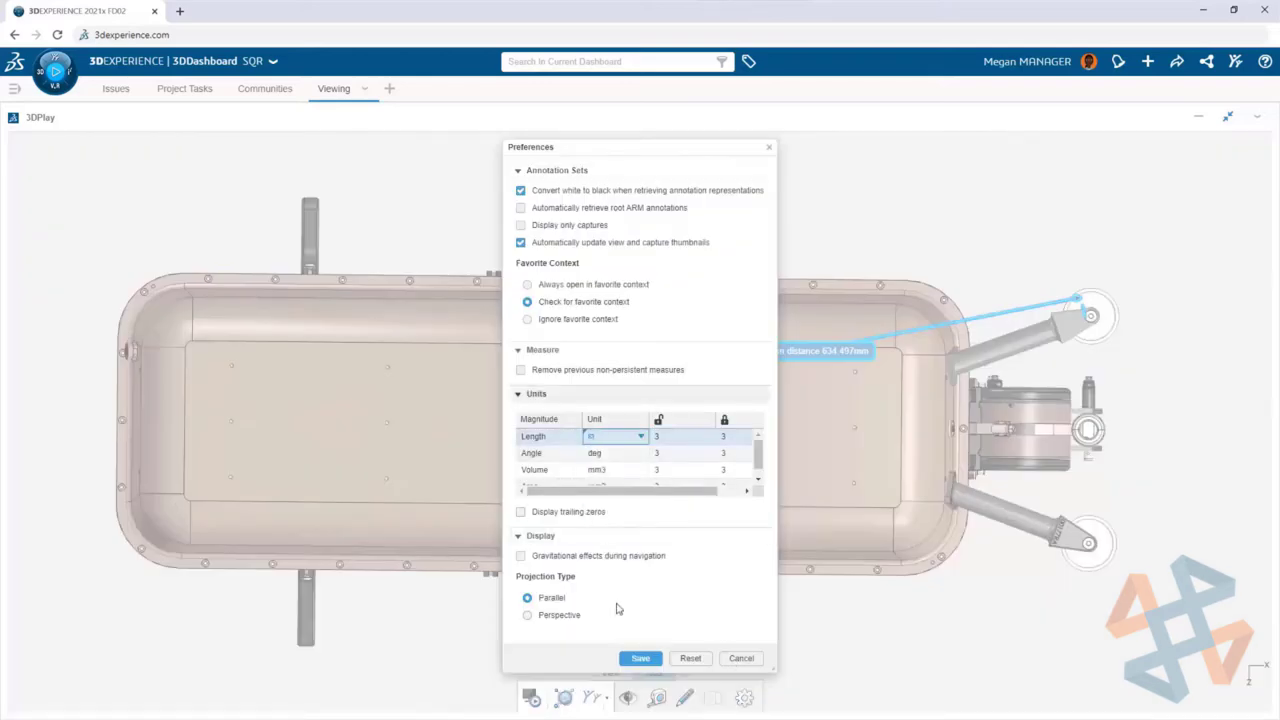
left_click(640, 658)
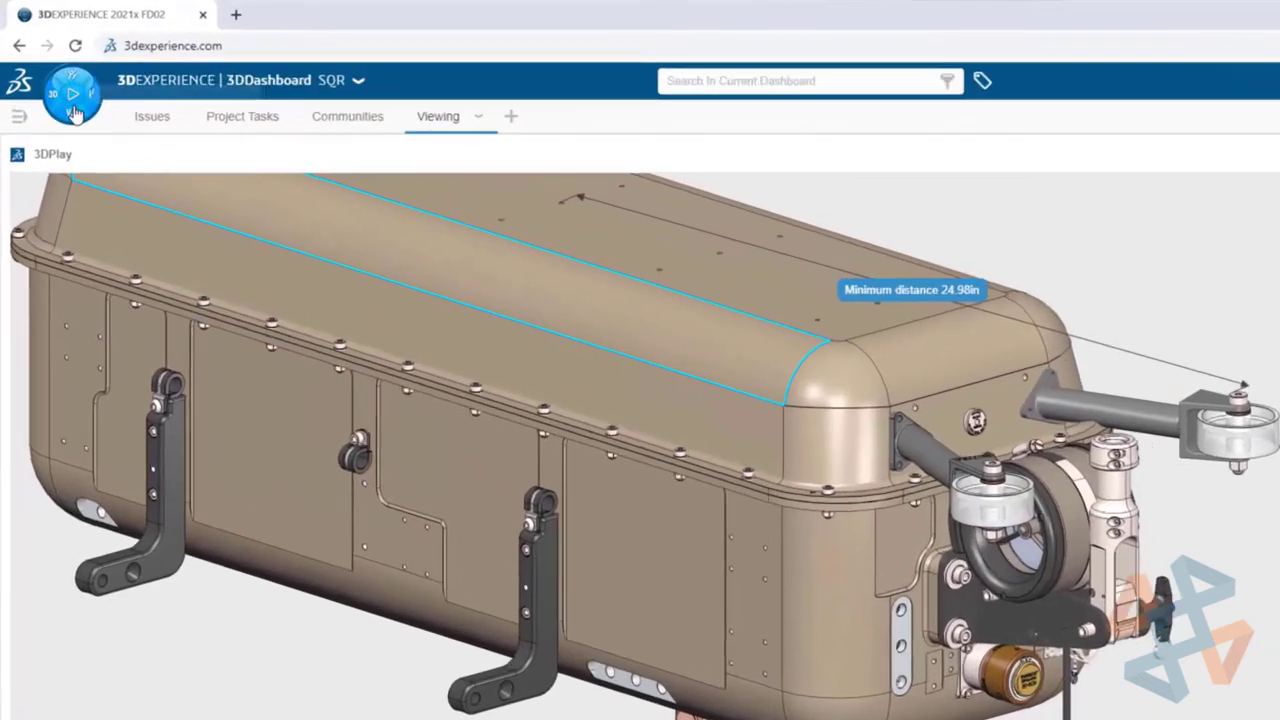
Step: Find the Issue 3D Review app by searching the compass for "issue" and open it on the displayed assembly
left_click(75, 113)
left_click(66, 208)
type("issue")
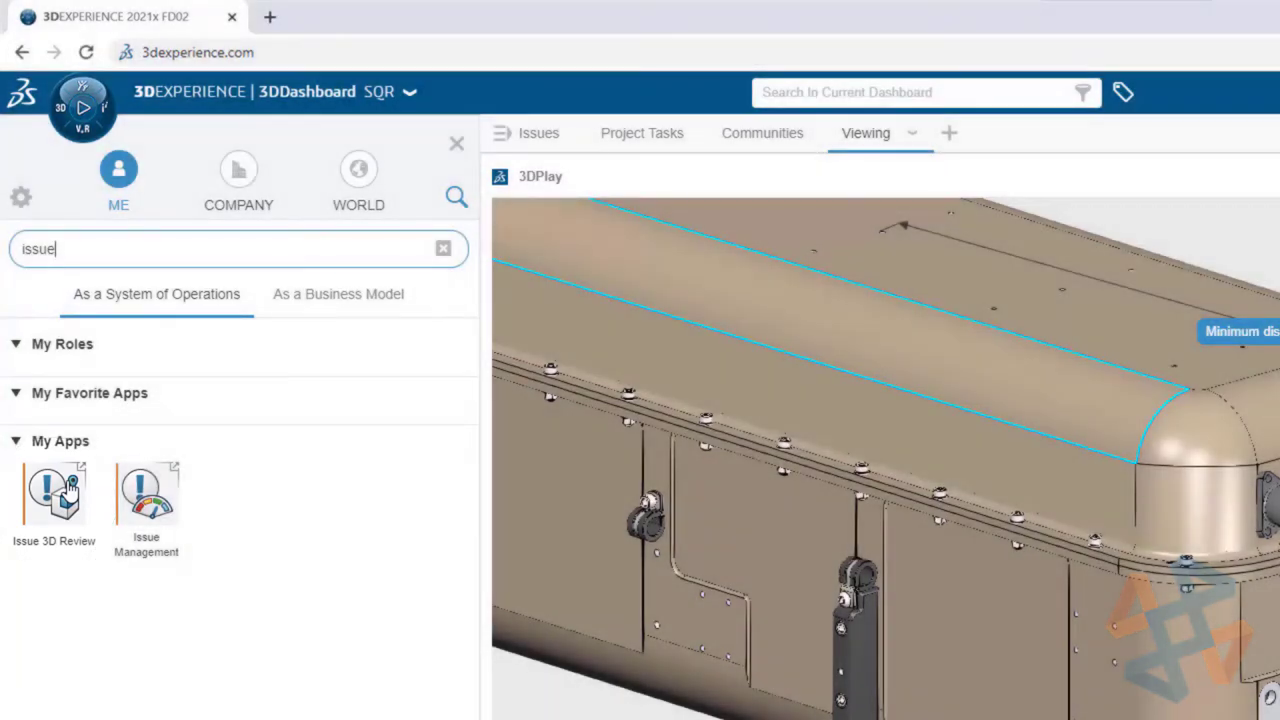
left_click(70, 490)
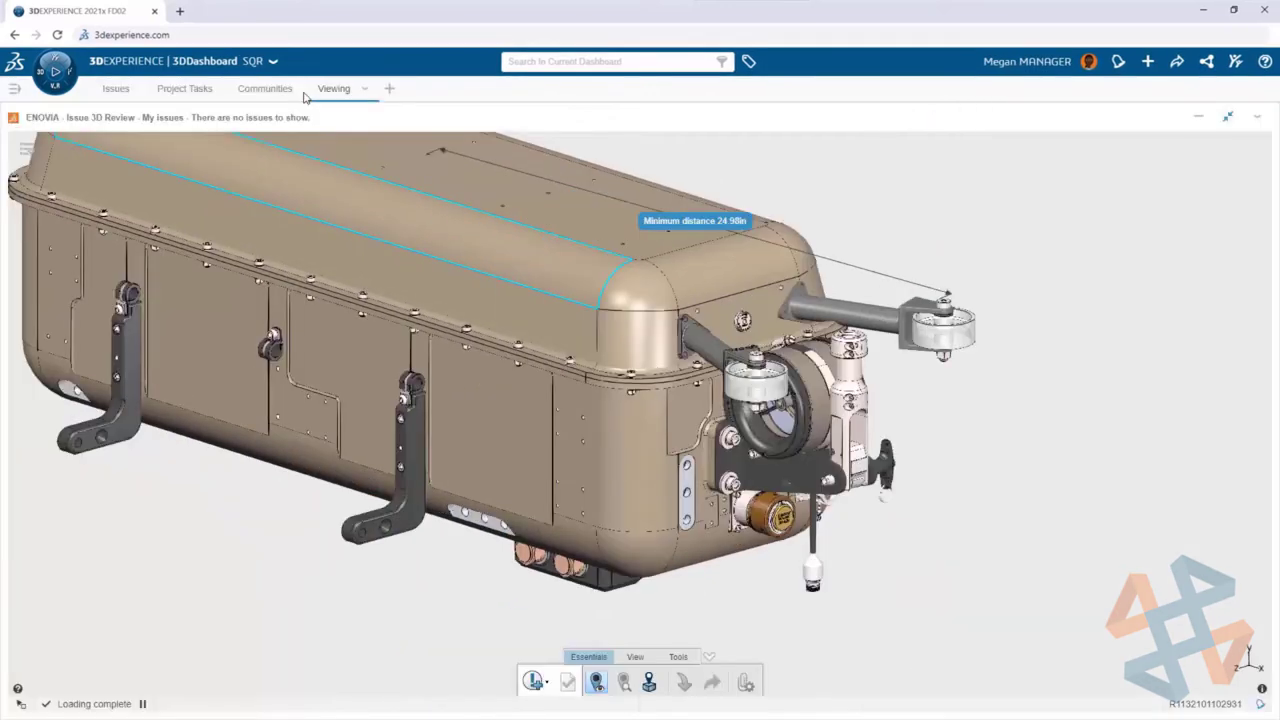
Step: Create an issue titled "Torsion risk" with description "Possible twisting on wheel rollers." and resolution recommendation "Add stanchion"
left_click(533, 681)
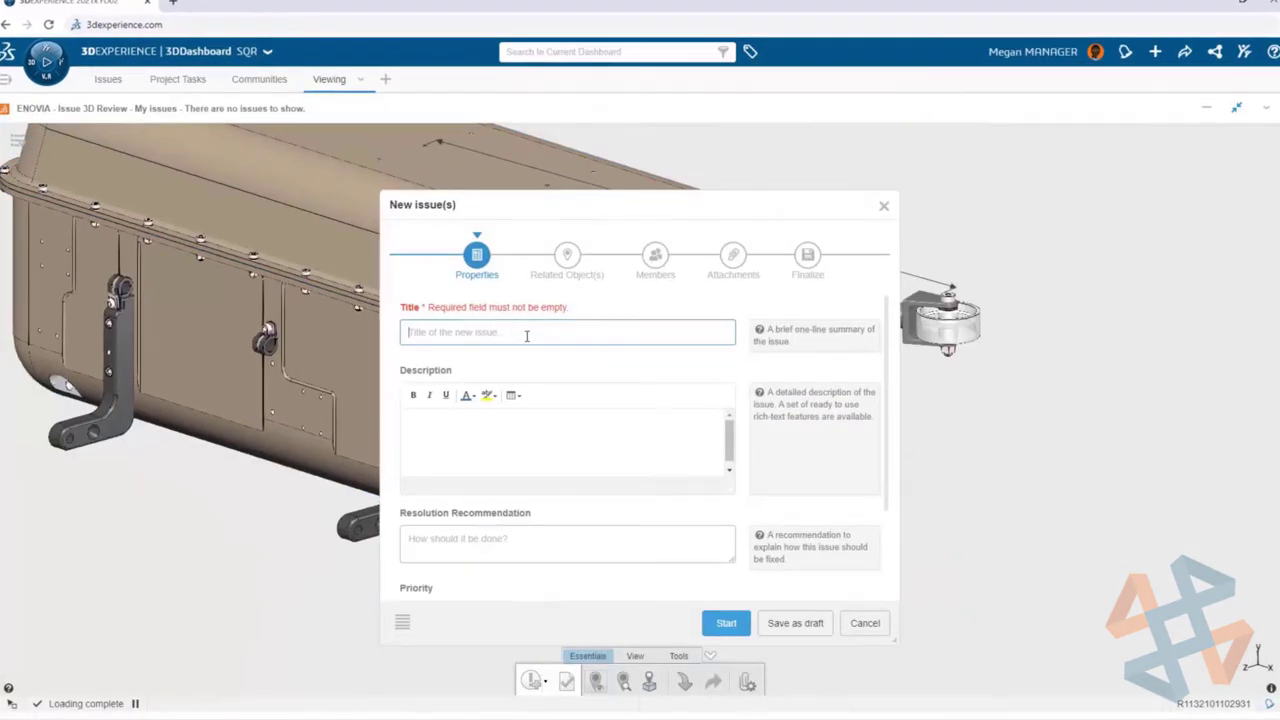
type("Torsion risk")
left_click(525, 419)
type("Possible twisting on wheel rolle")
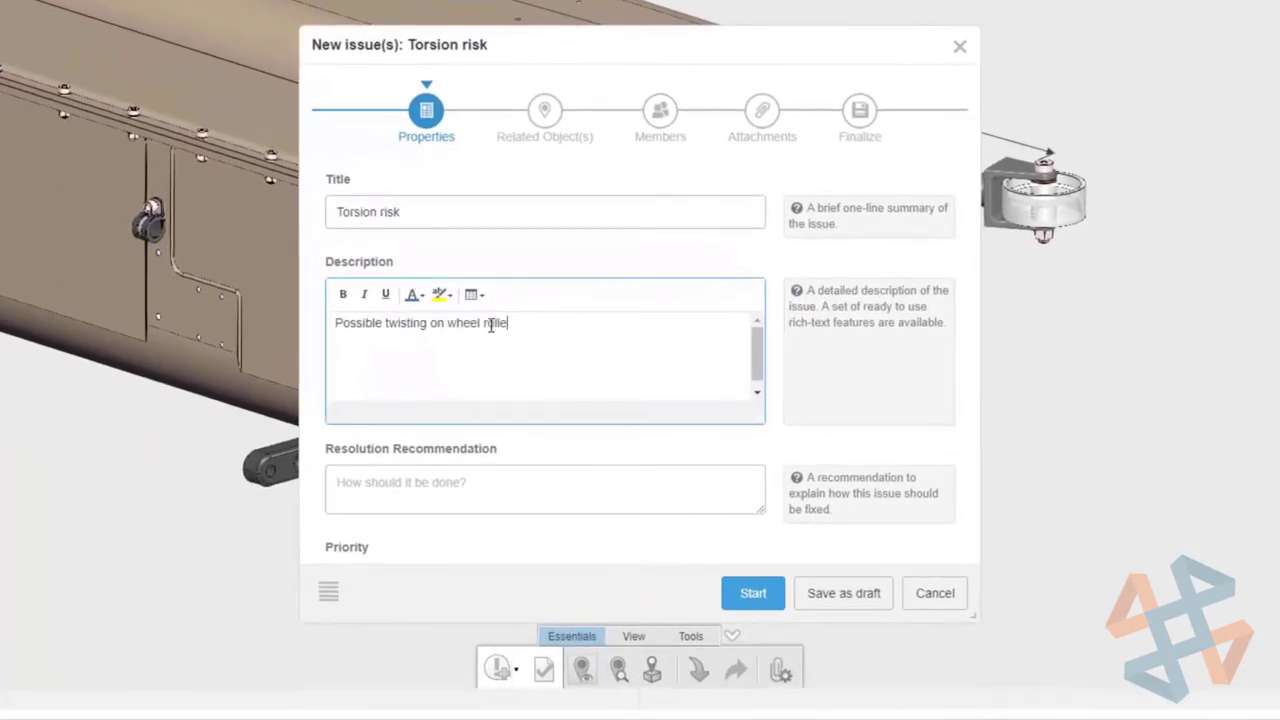
type("rs.")
left_click(491, 477)
type("Add stanchion")
Step: Set the wall roller assembly 01365, picked in the 3D view, as the object the issue is reported against
left_click(546, 125)
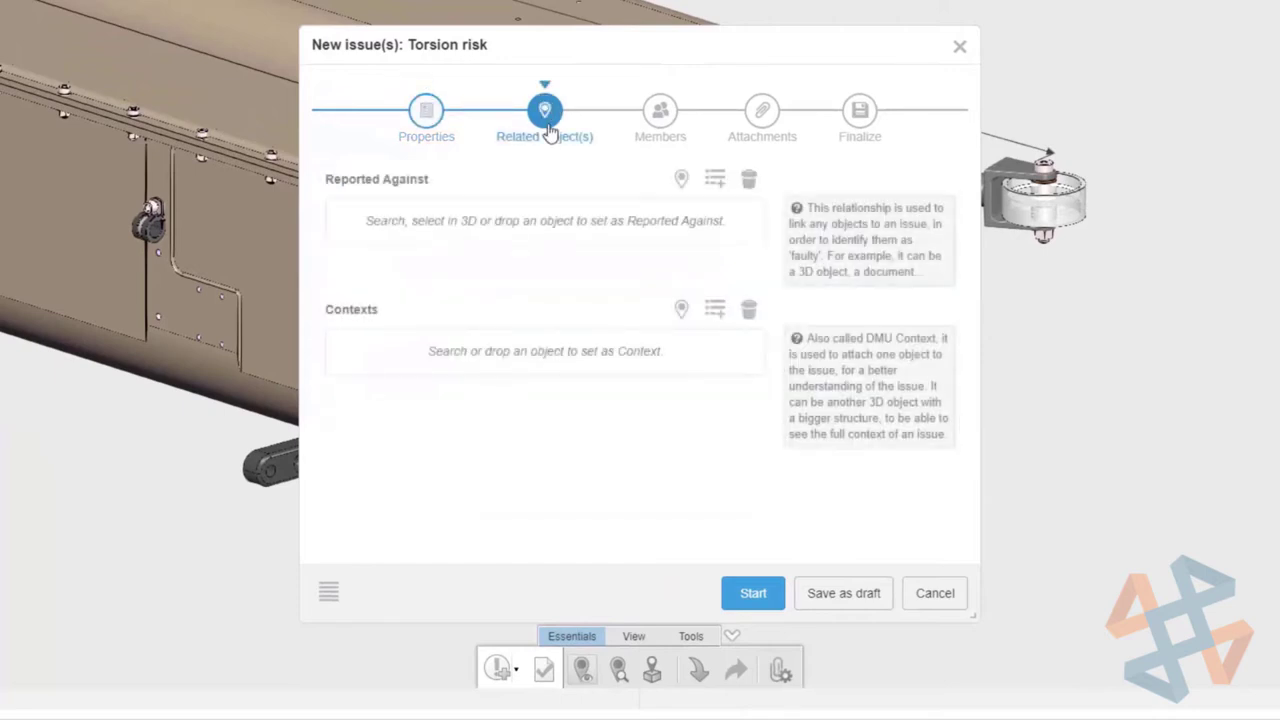
left_click(681, 178)
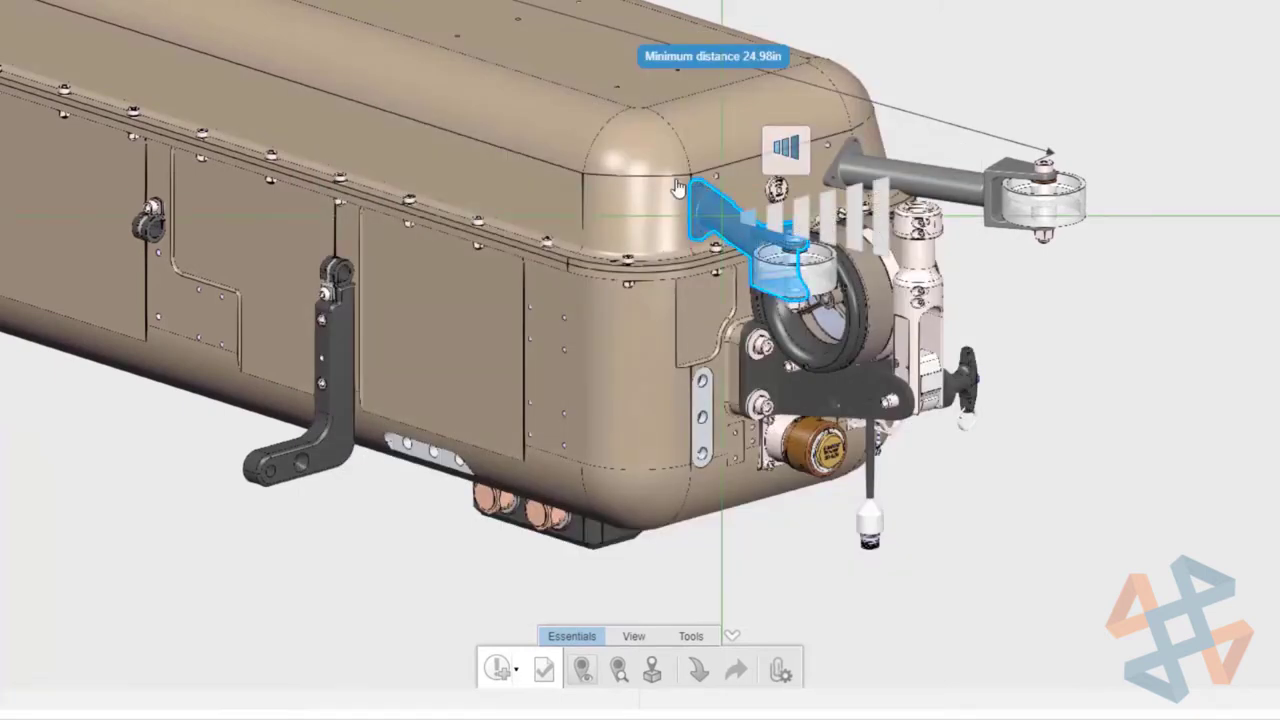
left_click(835, 228)
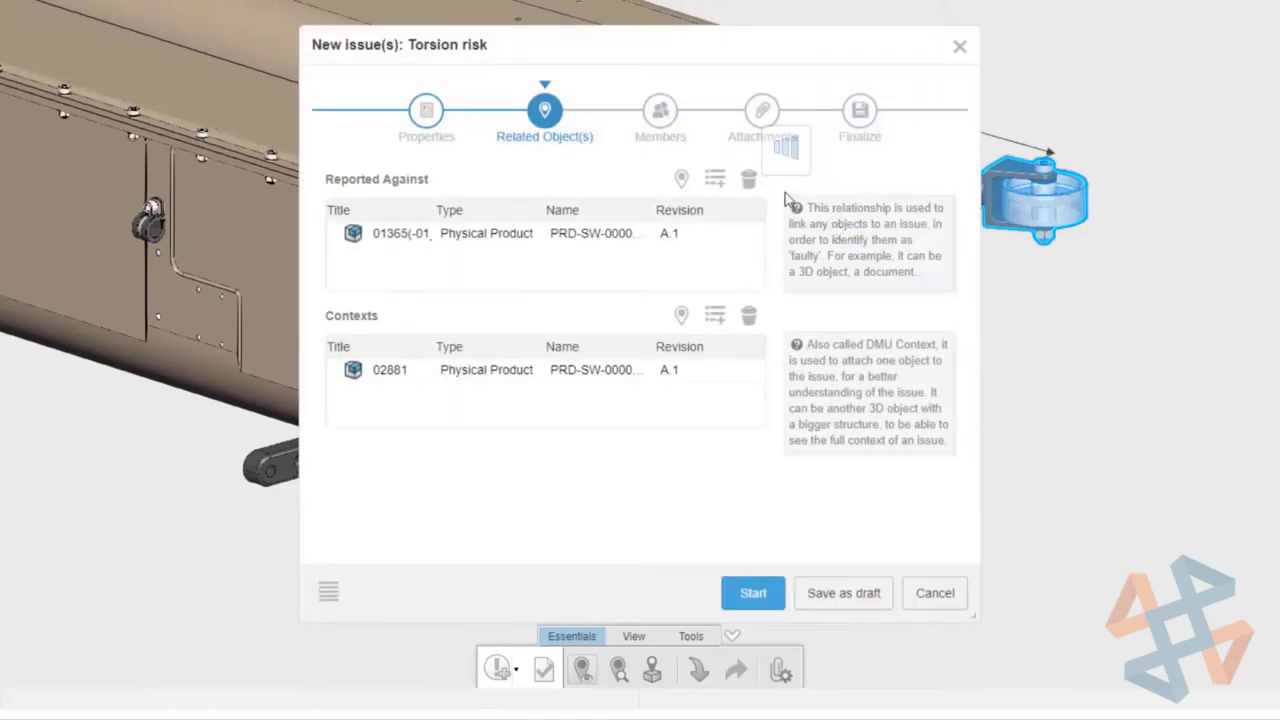
Step: Assign the engineer to the Torsion risk issue and start it
left_click(660, 112)
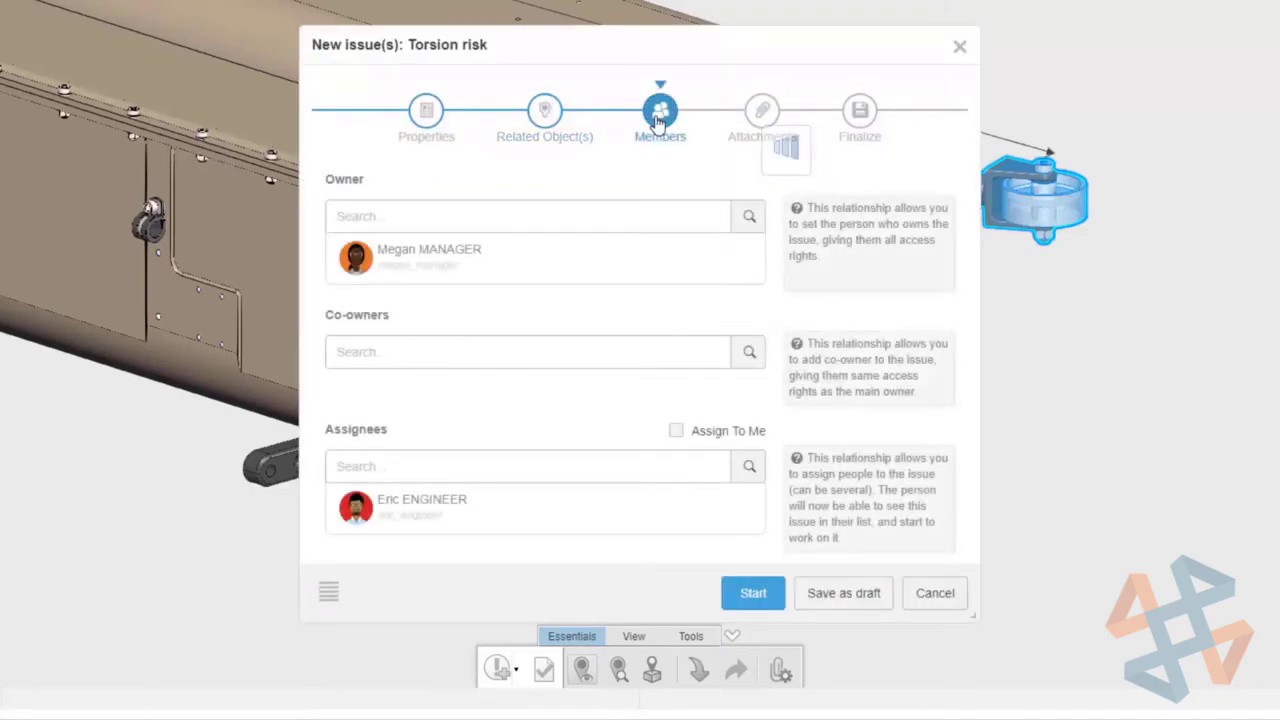
left_click(750, 594)
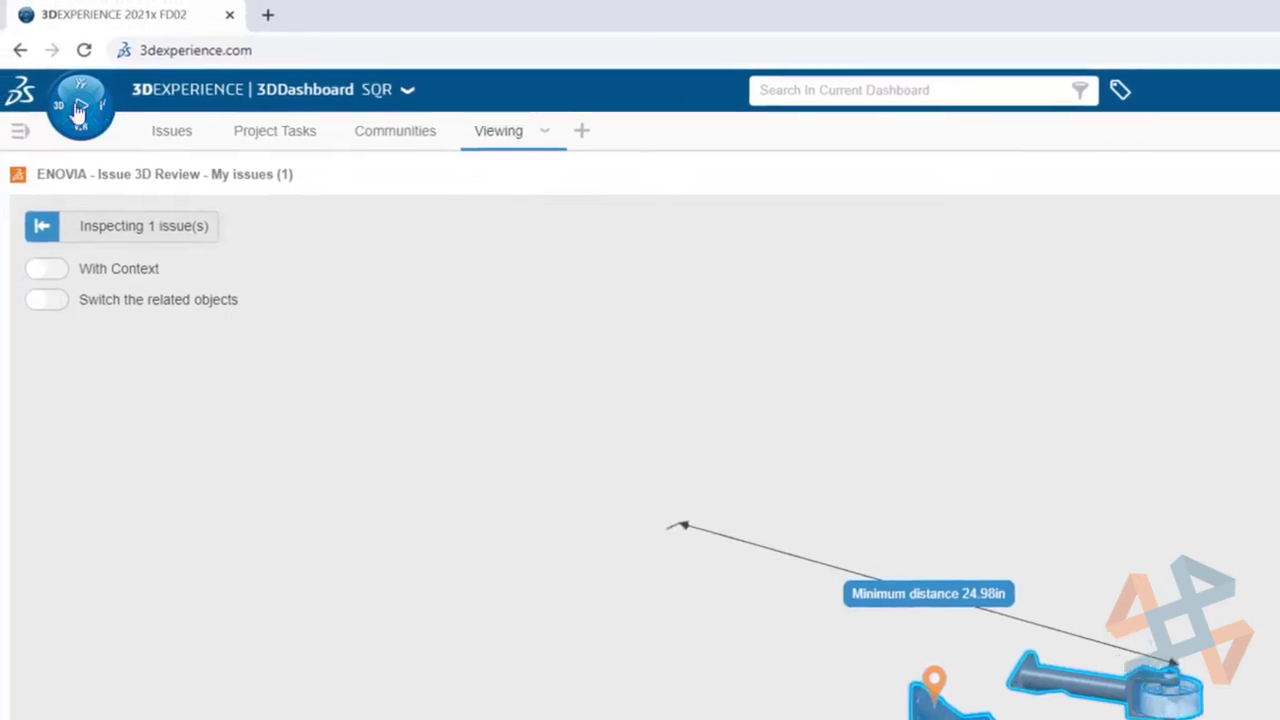
Step: Find the 3D Markup app by searching the compass for "mark", open it on the issue, and create the Torsion risk markup
left_click(82, 107)
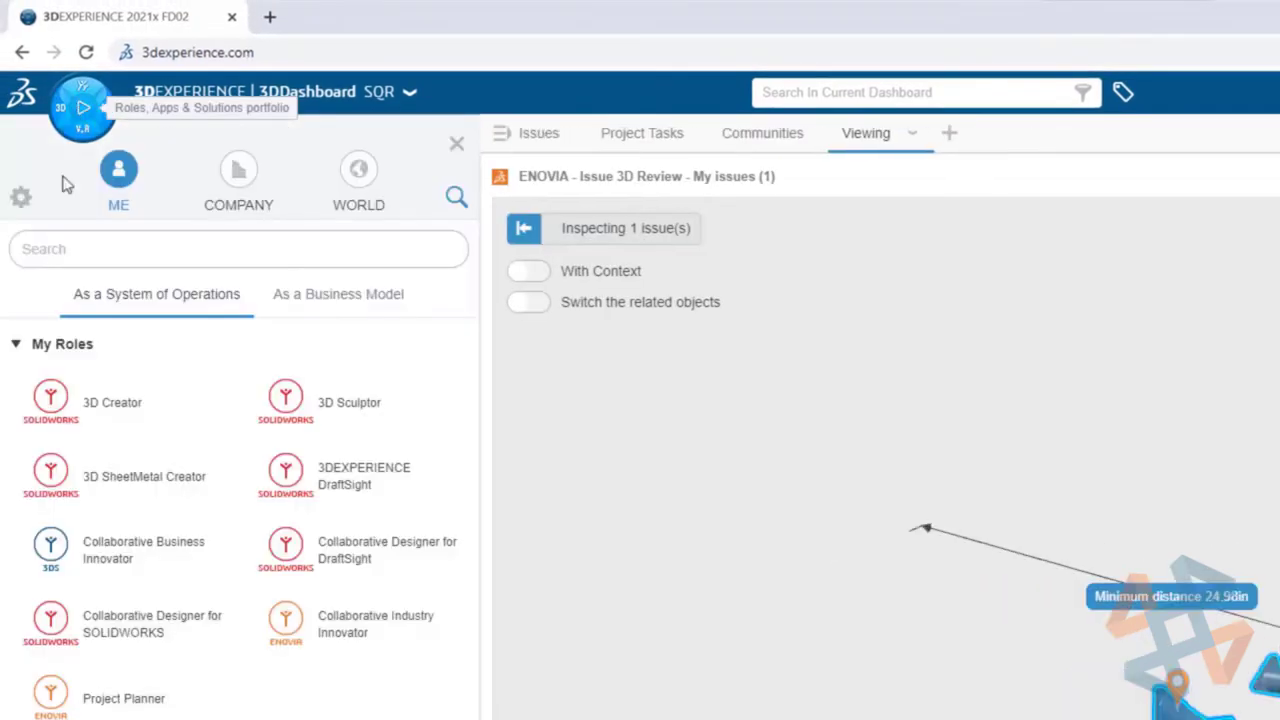
left_click(51, 248)
type("mark")
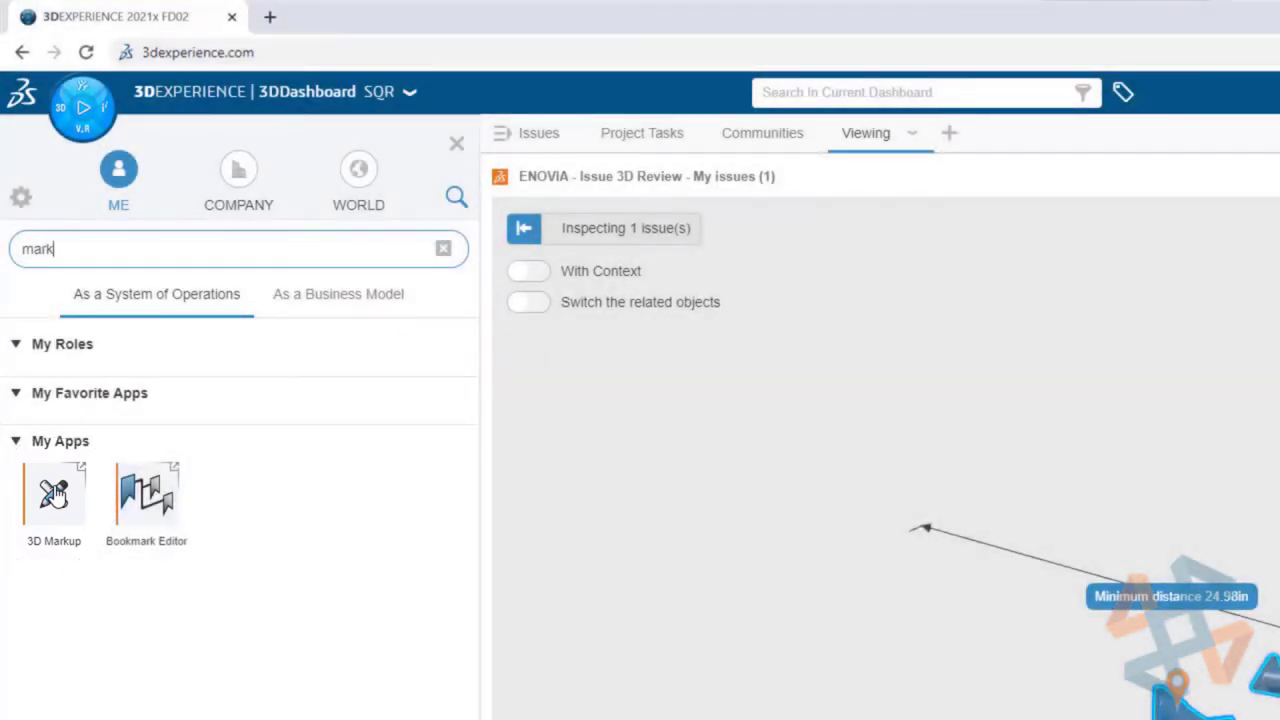
left_click(54, 494)
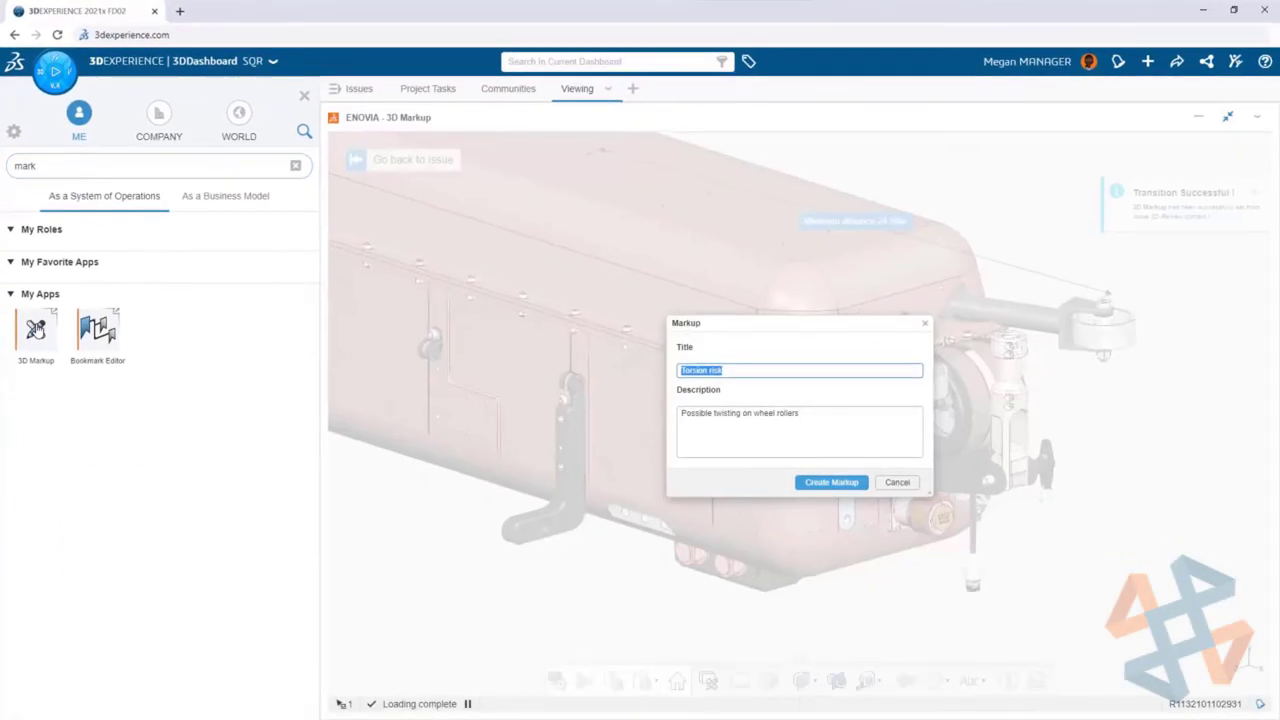
left_click(304, 95)
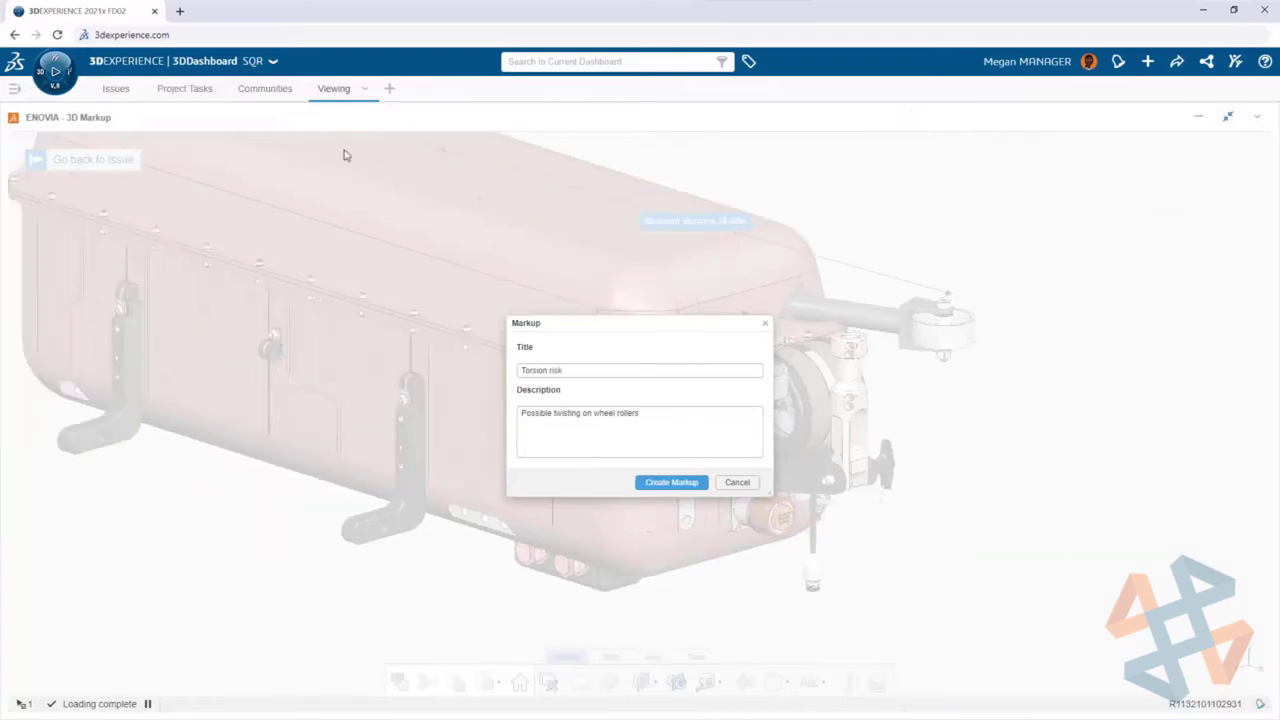
left_click(645, 487)
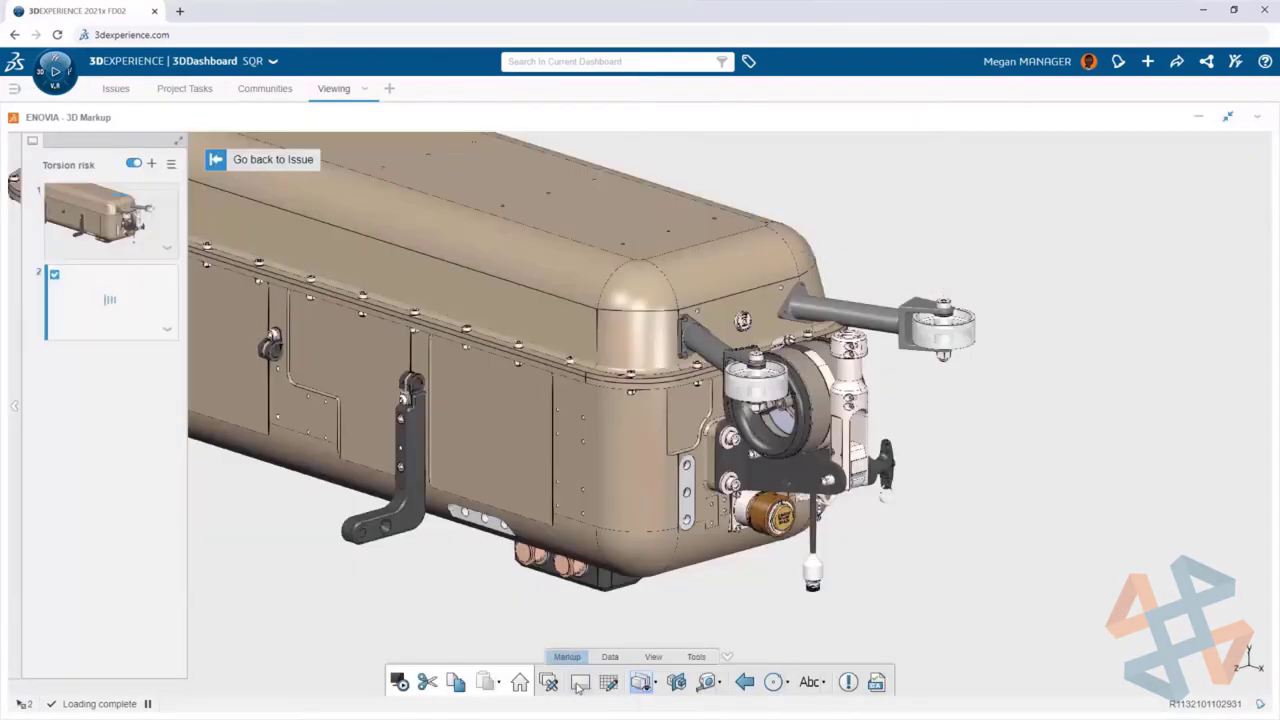
Step: Draw a red freehand line across both roller arms in top view, add a yellow "Add stabilizer" note, update the second slide's viewpoint, and return to the issue
left_click(653, 657)
left_click(728, 682)
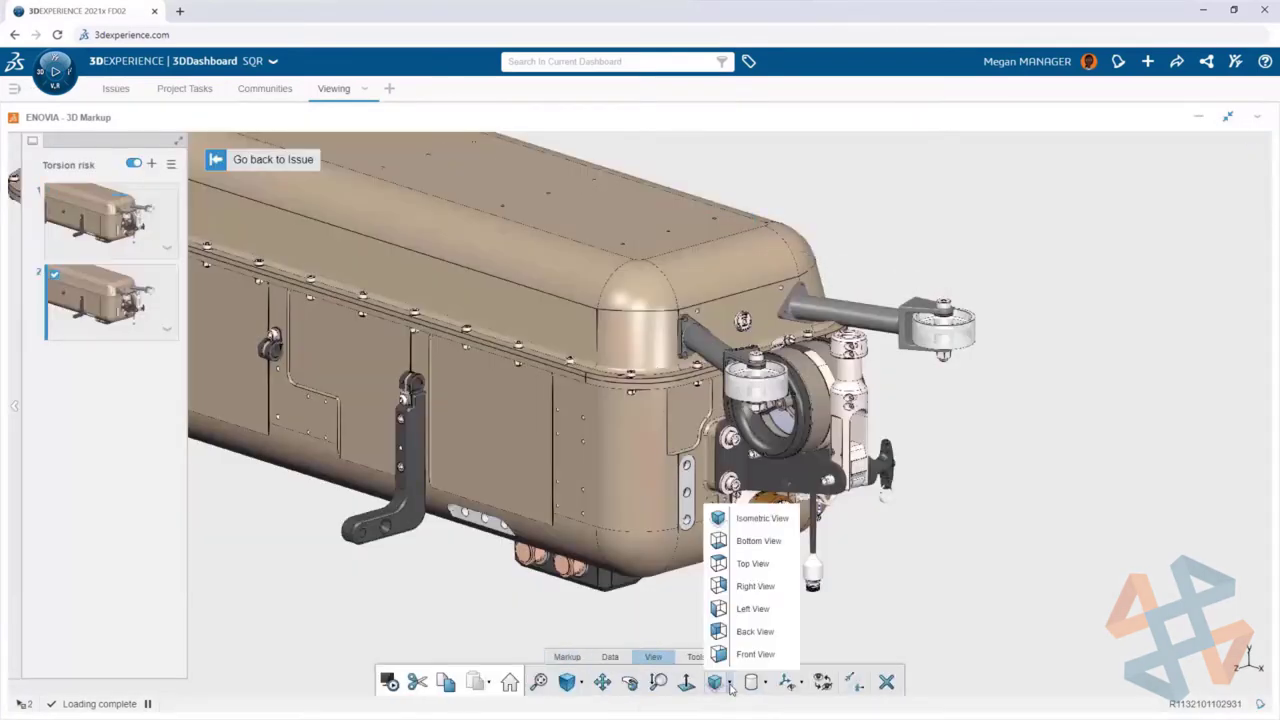
left_click(740, 565)
left_click(568, 657)
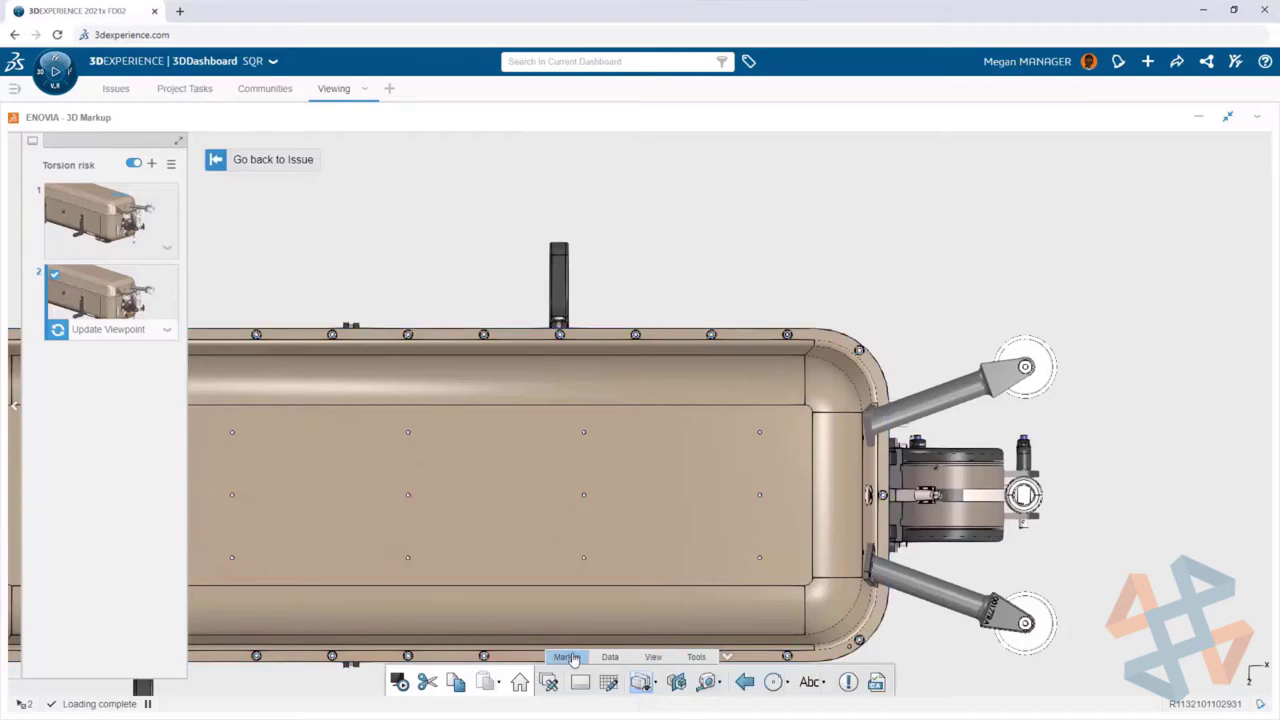
left_click(787, 682)
left_click(784, 655)
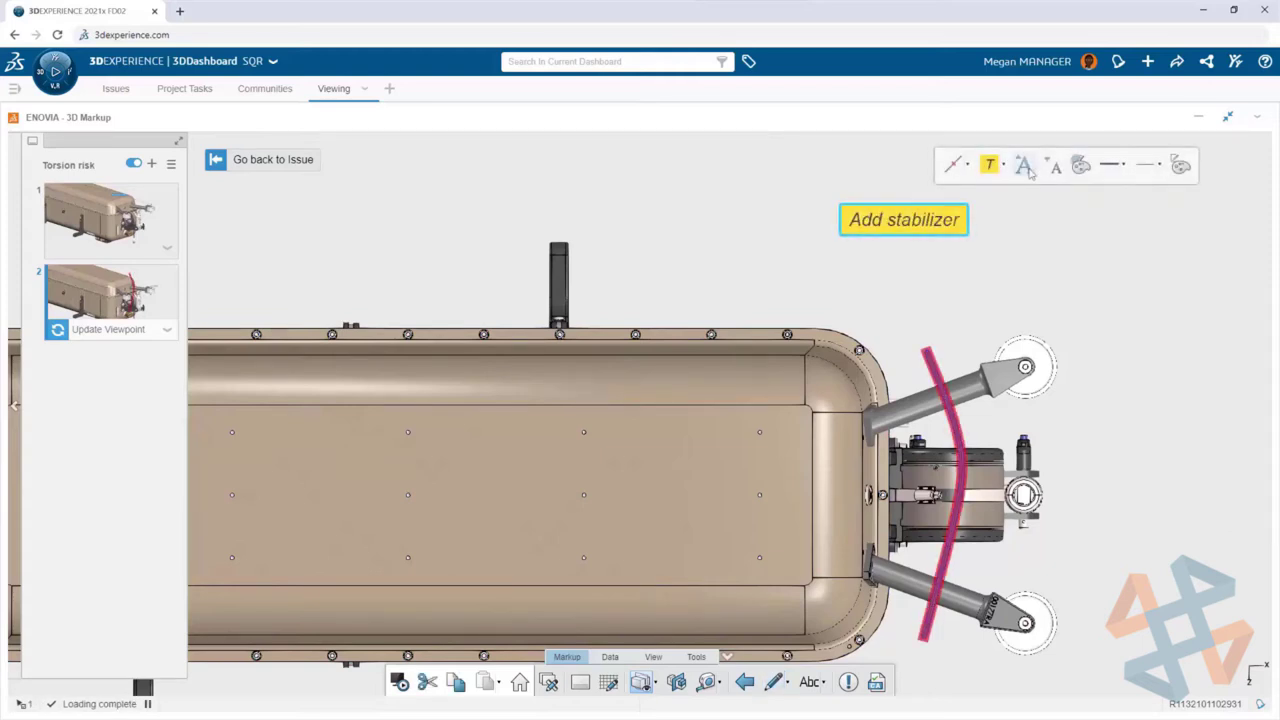
left_click(1022, 208)
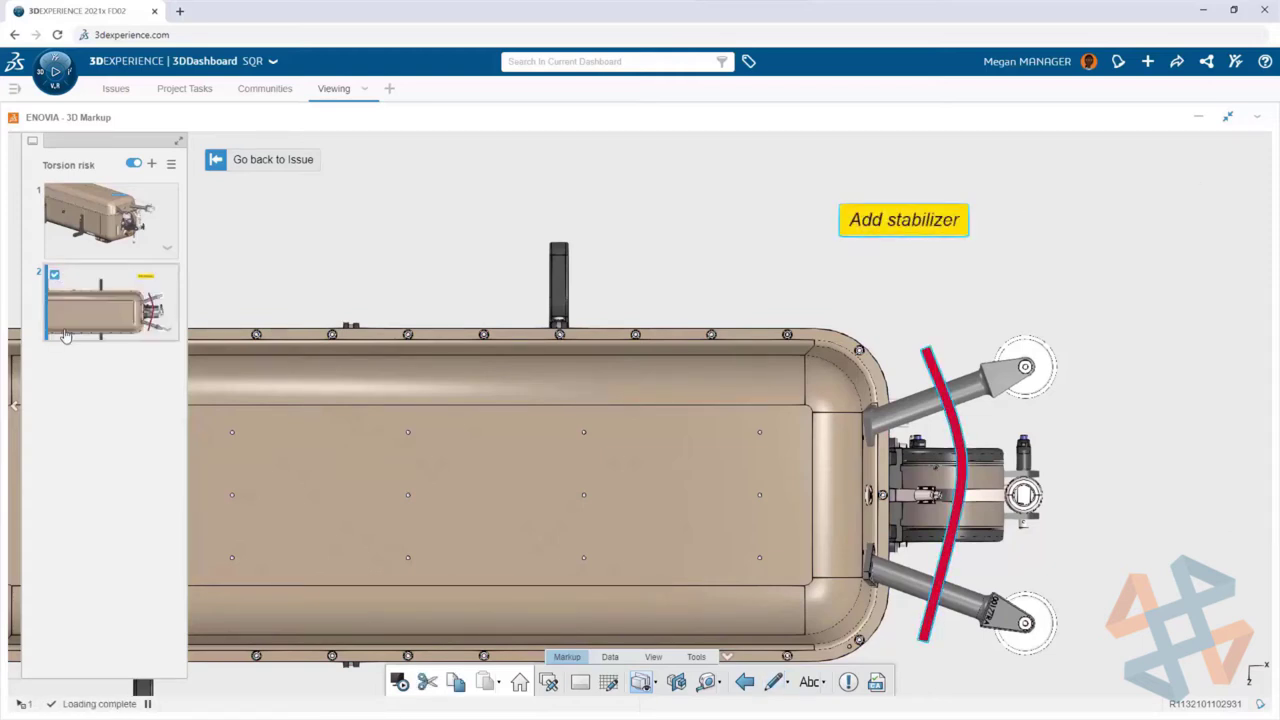
left_click(219, 161)
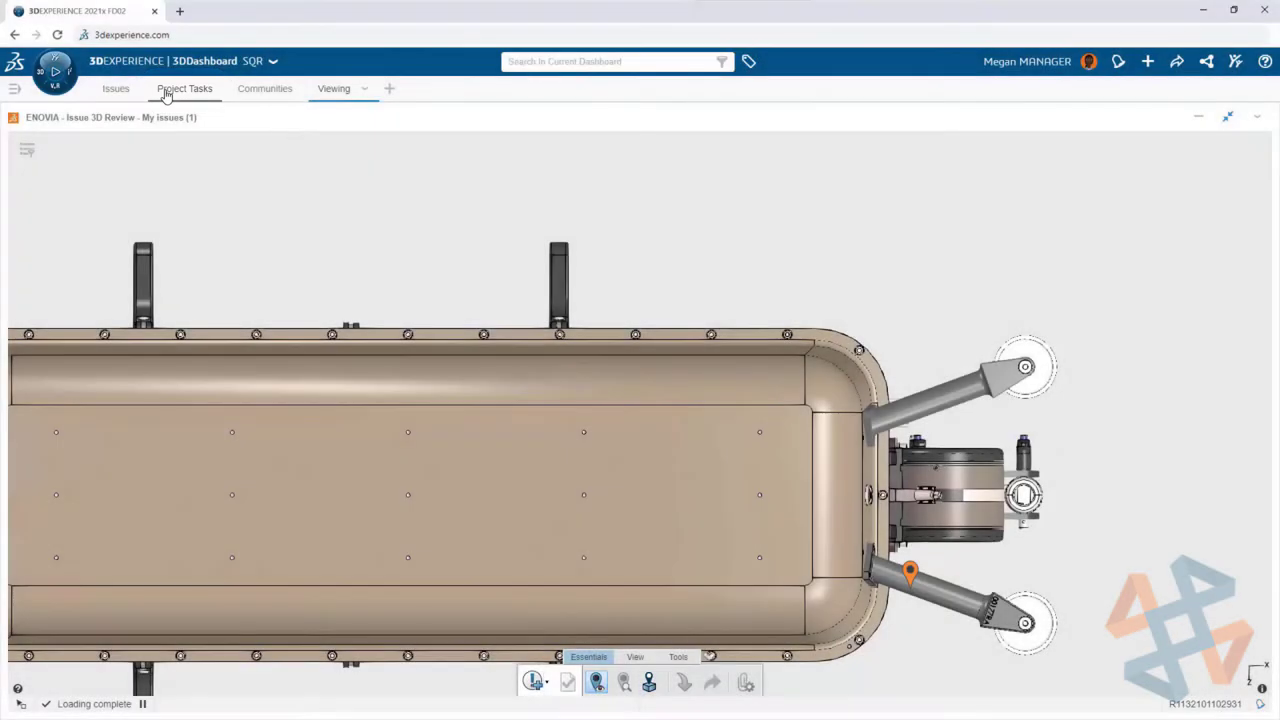
Step: Add a collaborative task titled "Add hardware and drawing" to the project tasks and open its details
left_click(166, 95)
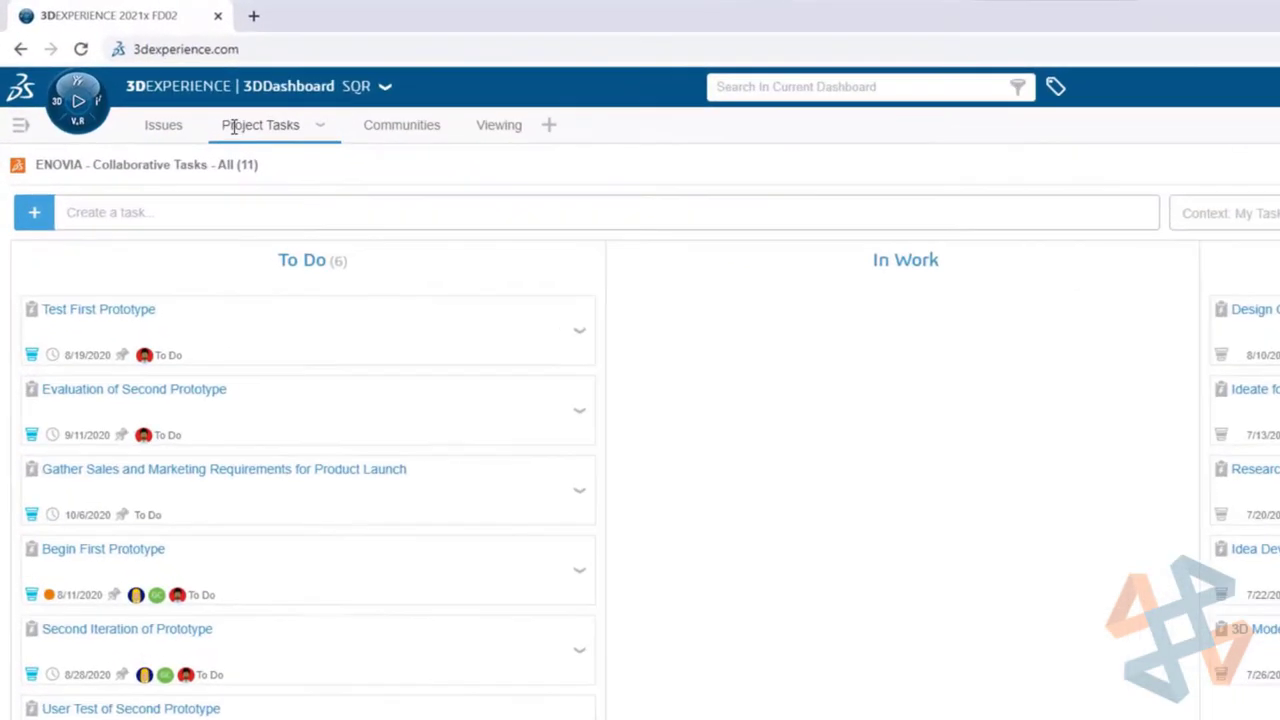
left_click(54, 174)
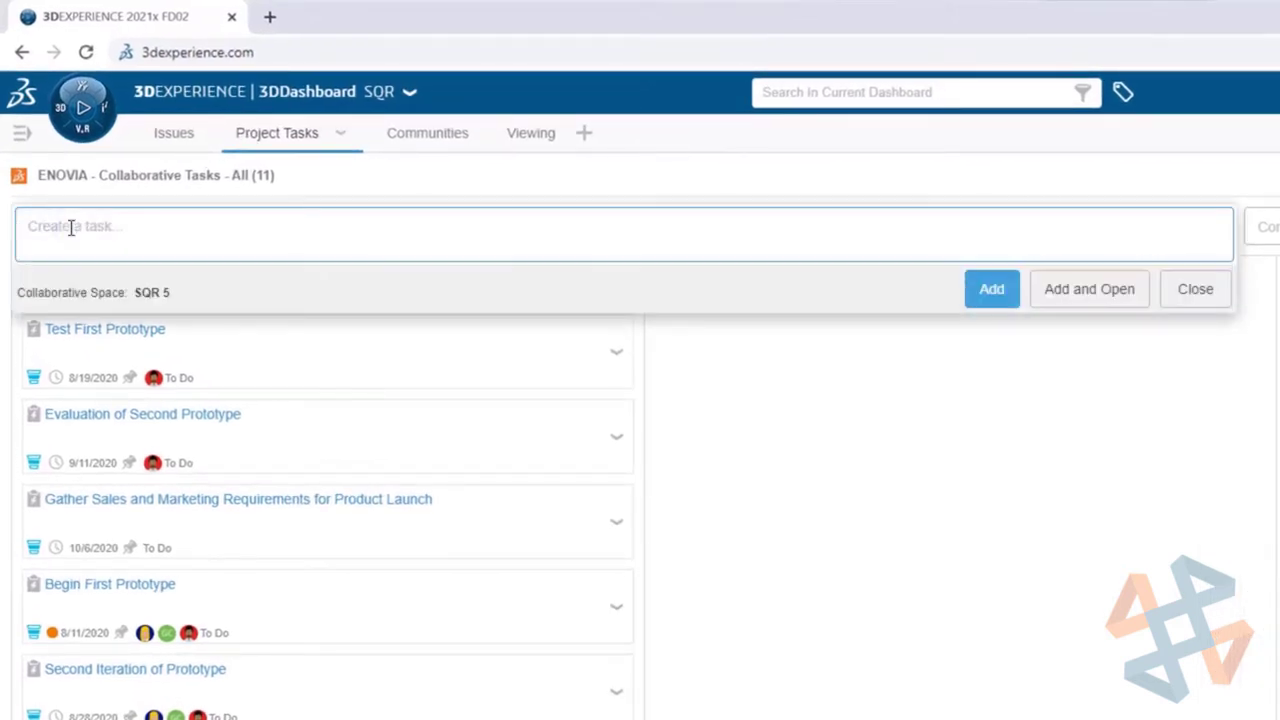
type("Add hardware and drawing")
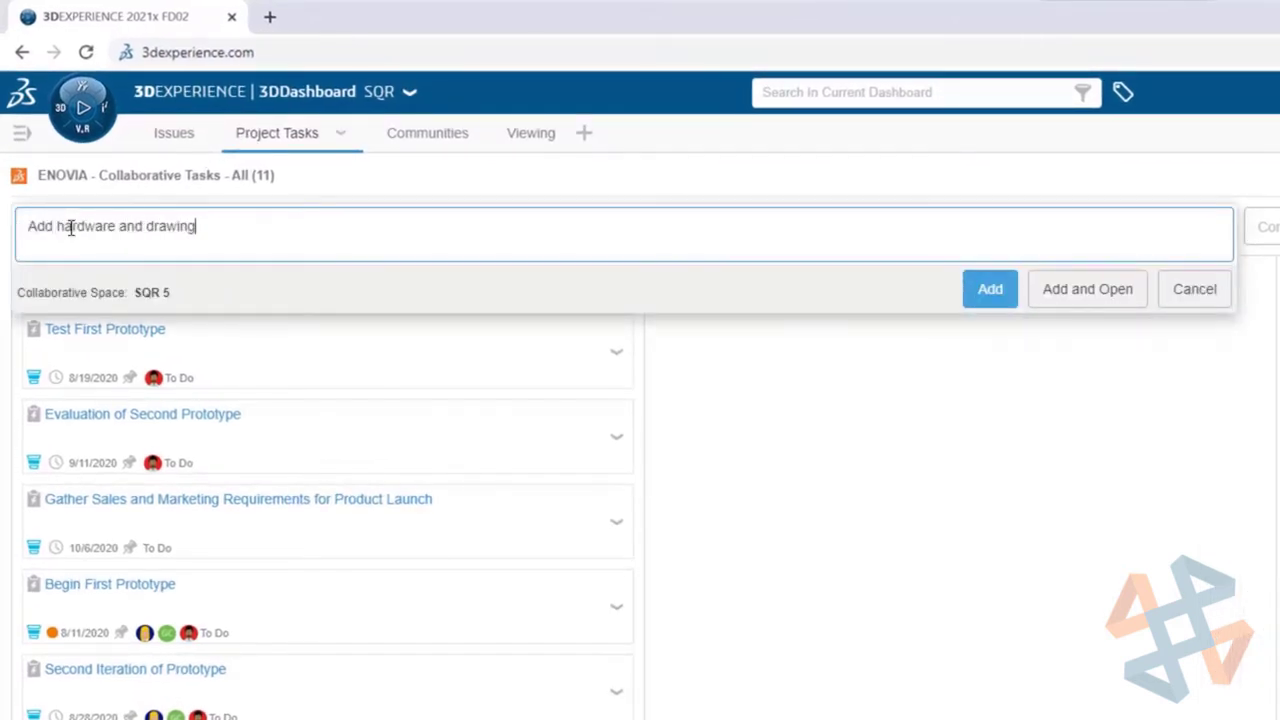
left_click(1053, 287)
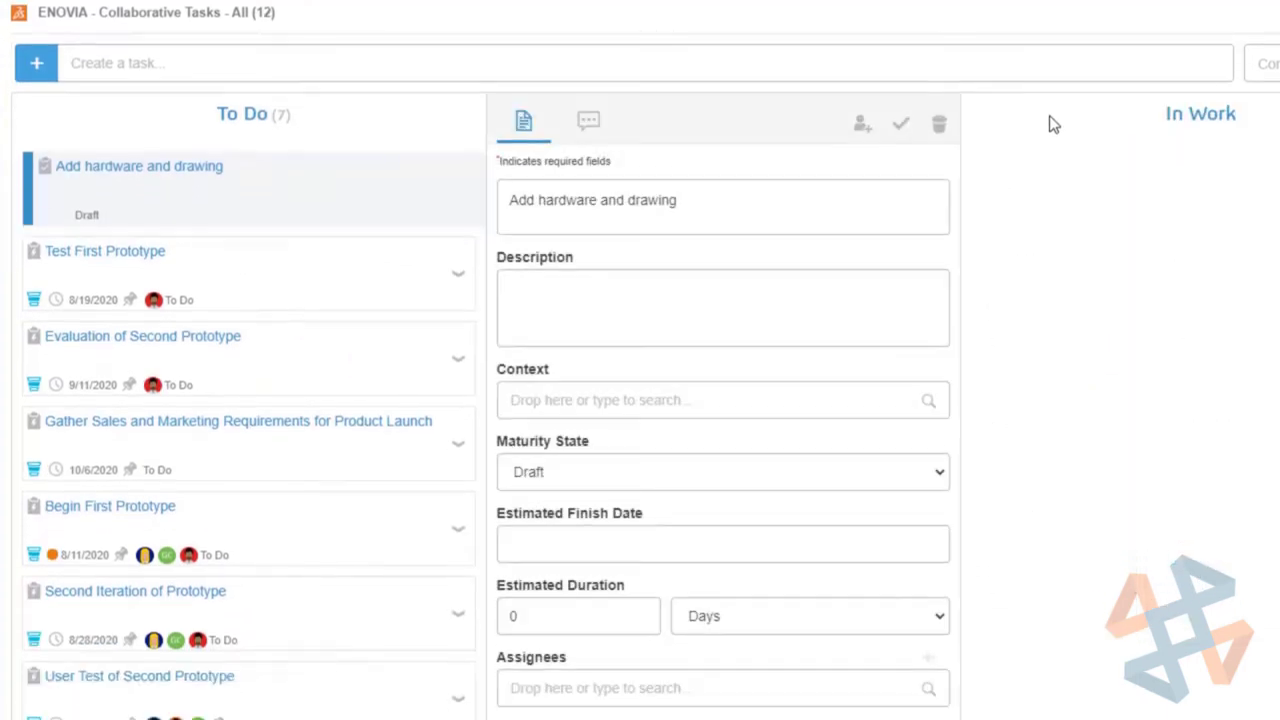
Step: Enter the task description "Add fastener kit and create drawing with BOM", set its maturity state to To Do, and estimate a duration of 1 day
left_click(550, 308)
type("Add fastener kit and create drawing with BOM")
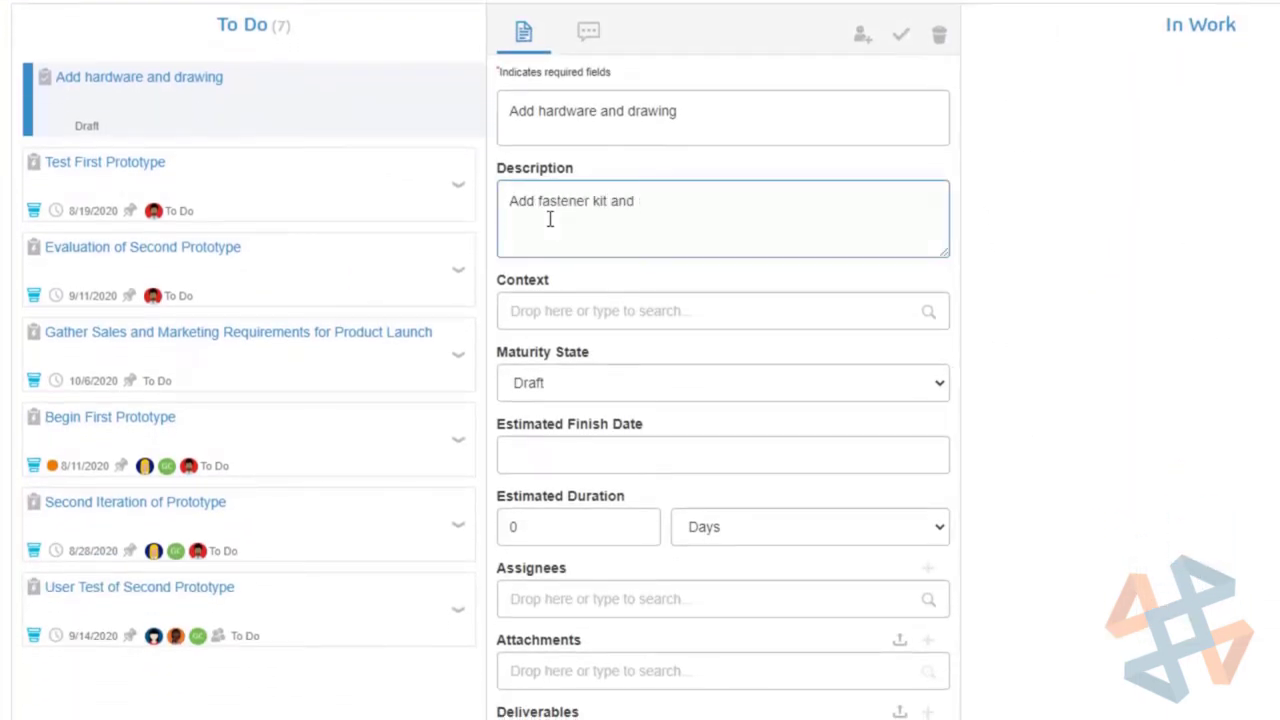
left_click(569, 386)
left_click(574, 454)
double_click(551, 527)
type("1")
Step: Assign the task to the designer and attach assembly 01369, found by searching for "01369 b"
left_click(520, 595)
type("deb")
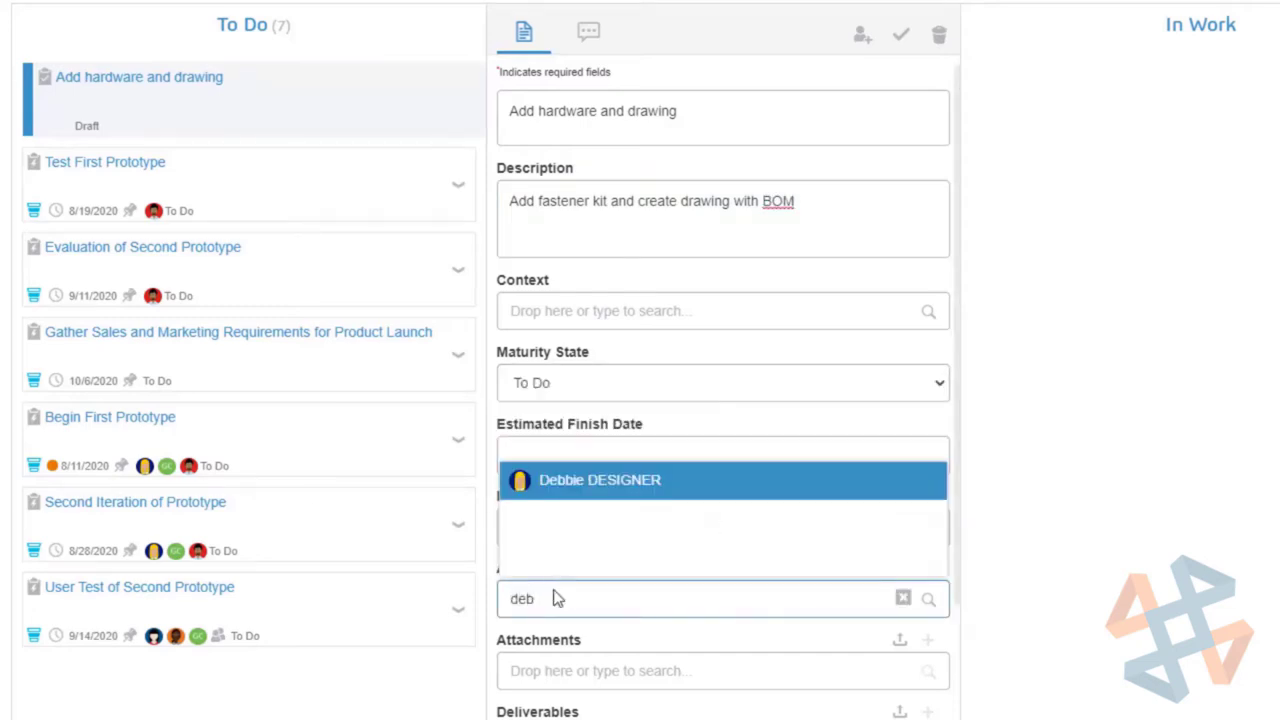
left_click(566, 497)
left_click(514, 681)
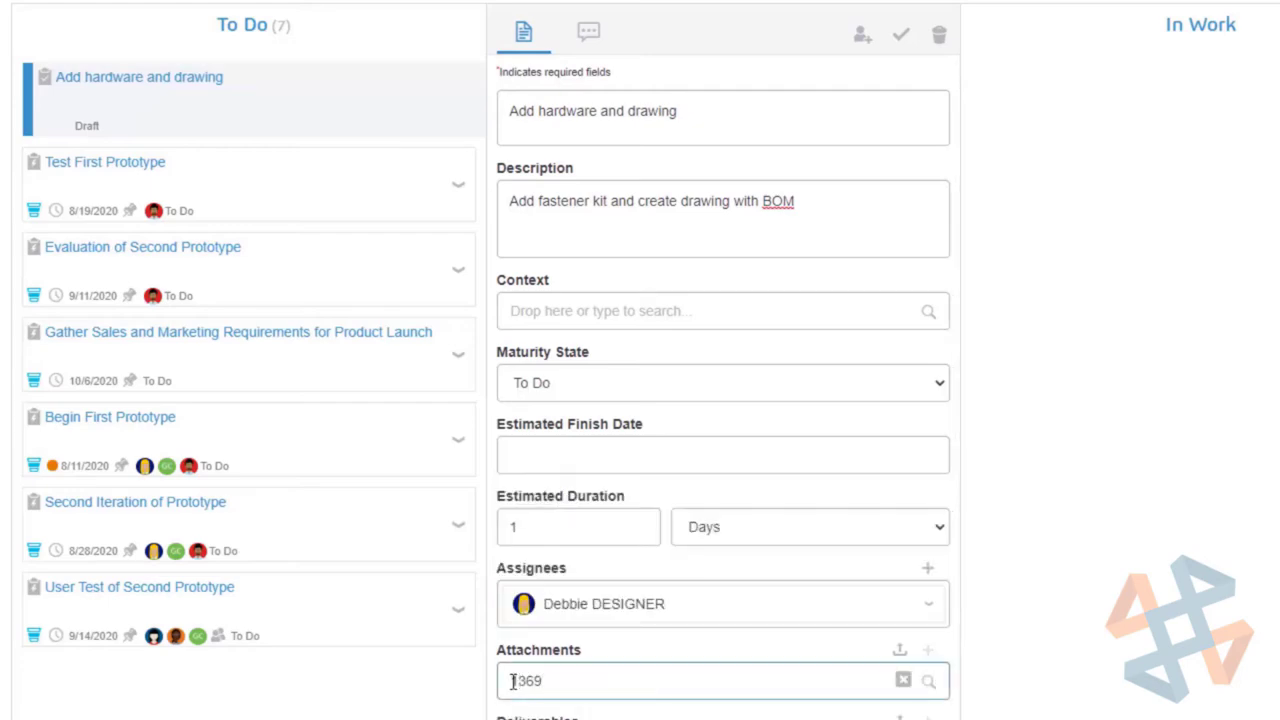
type("01369 b")
key("Return")
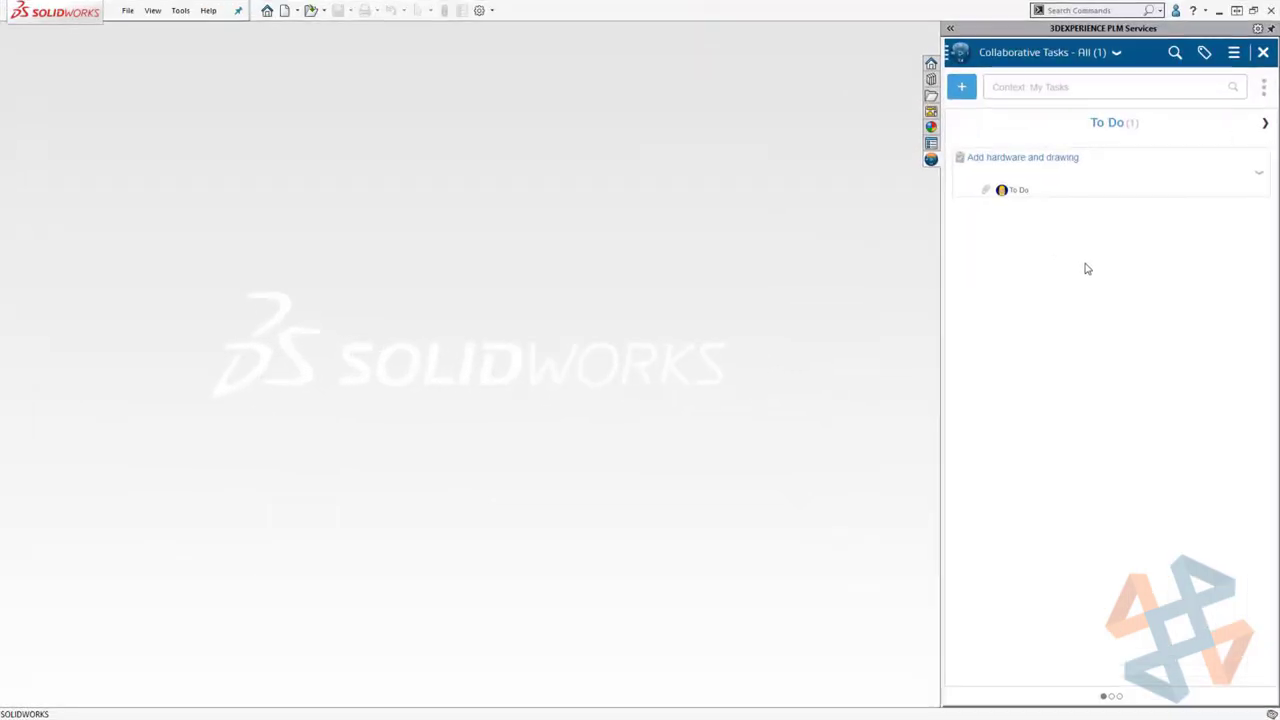
Step: In SOLIDWORKS, change the "Add hardware and drawing" task's status to In Work and open its details
left_click(950, 28)
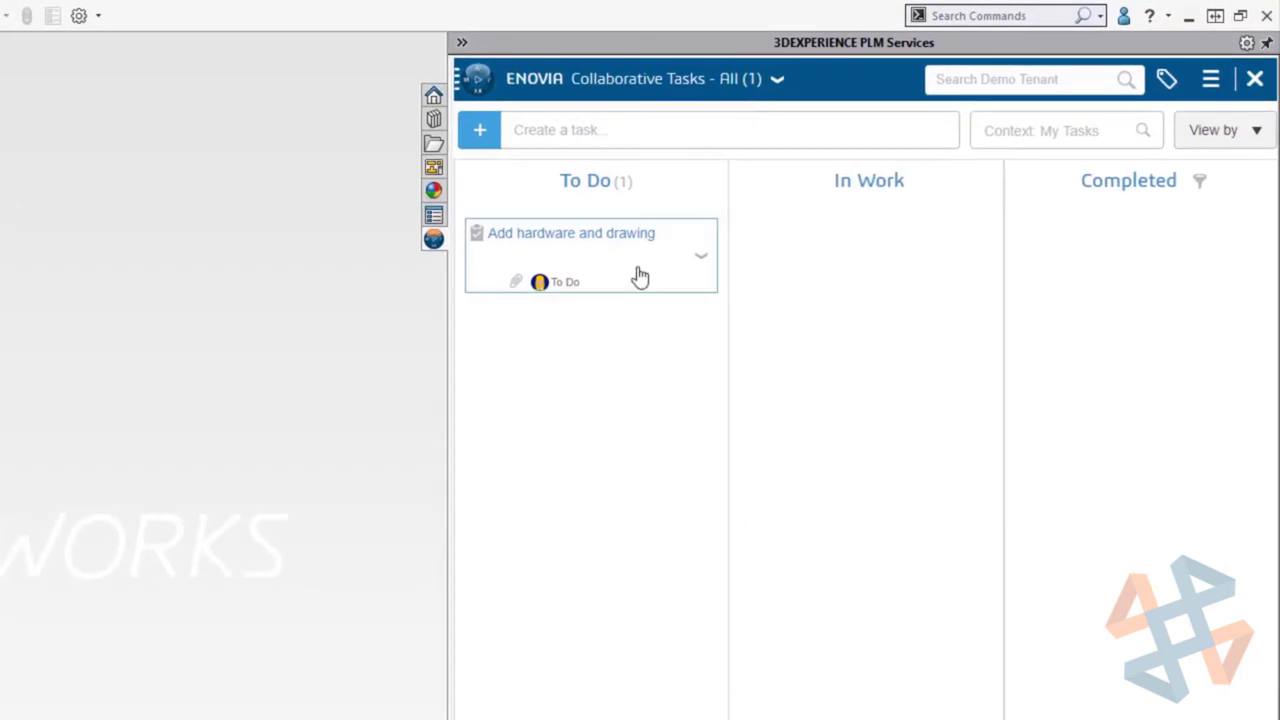
mouse_move(640, 276)
left_mouse_down()
mouse_move(677, 294)
mouse_move(917, 271)
left_mouse_up()
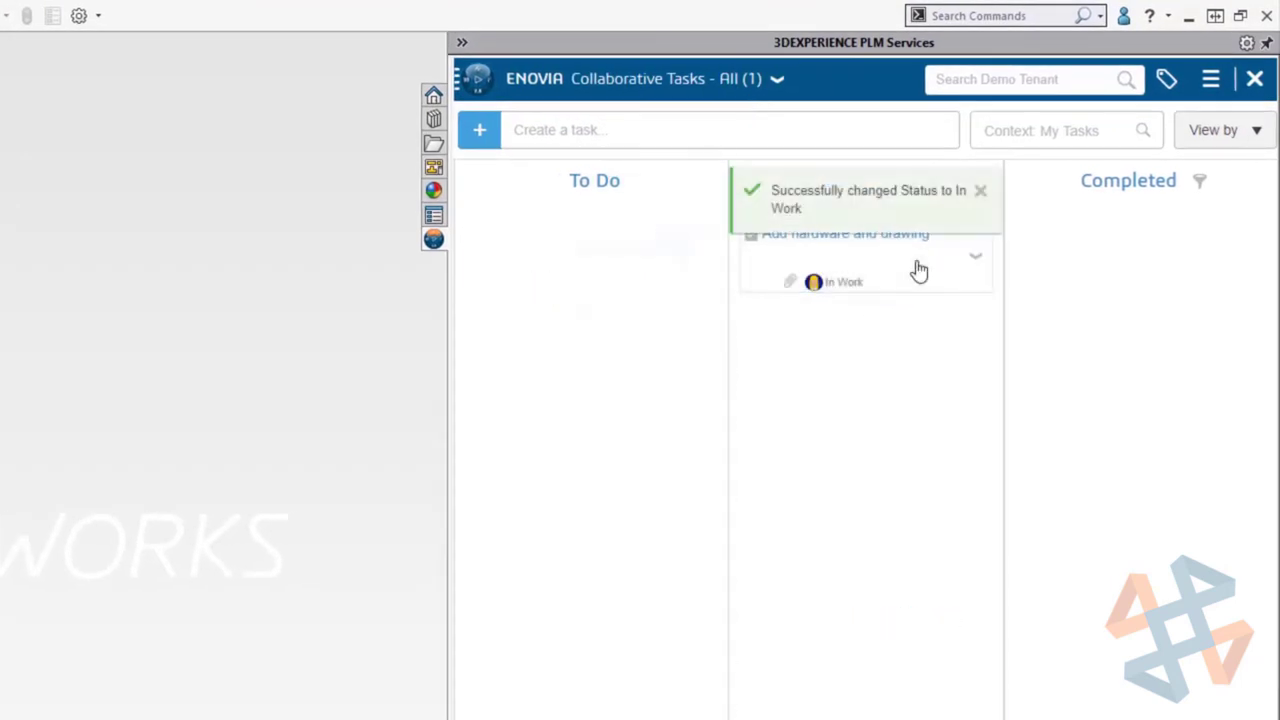
left_click(919, 270)
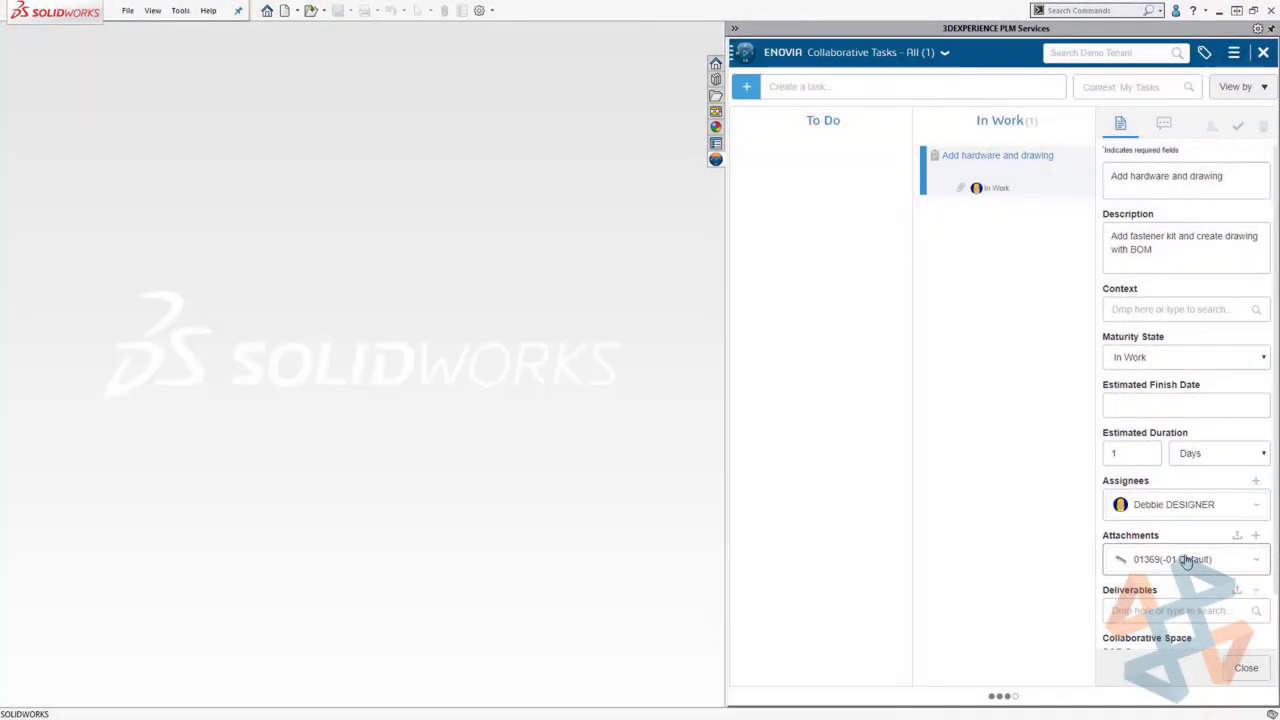
Step: Open the task's attached 01369 assembly in SOLIDWORKS and close the task details
right_click(1187, 560)
left_click(1150, 631)
left_click(689, 401)
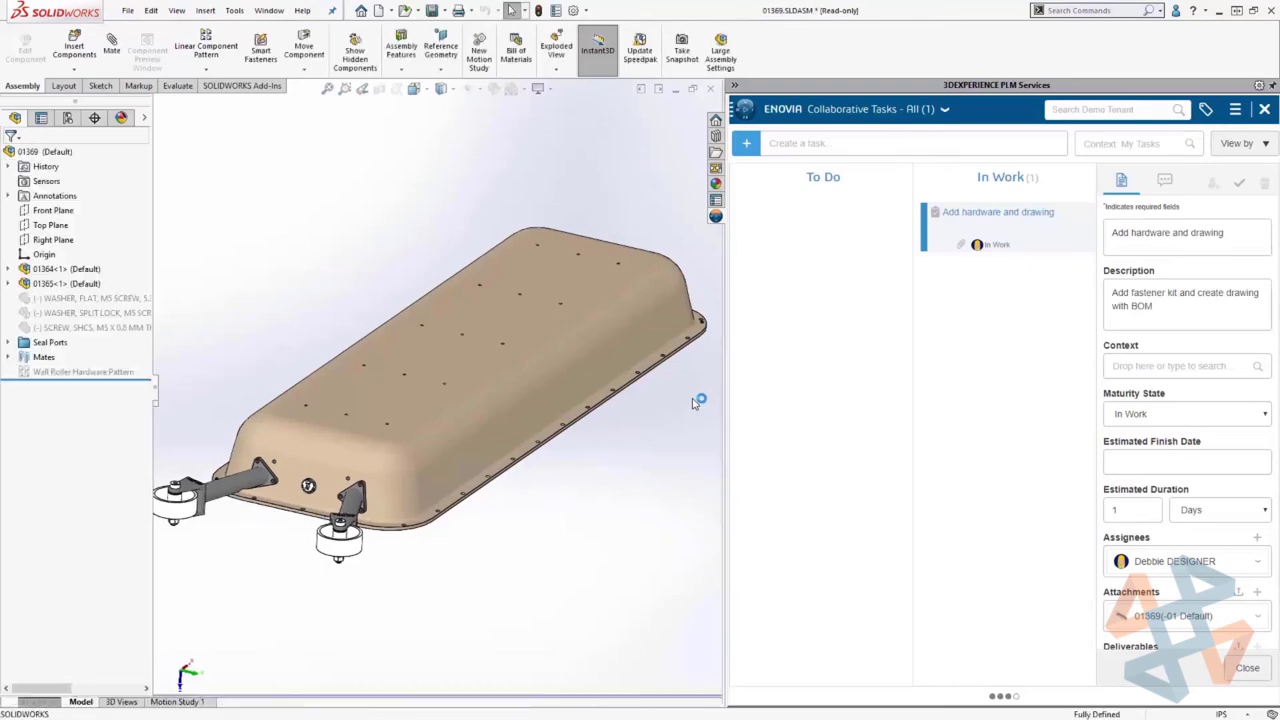
left_click(1236, 669)
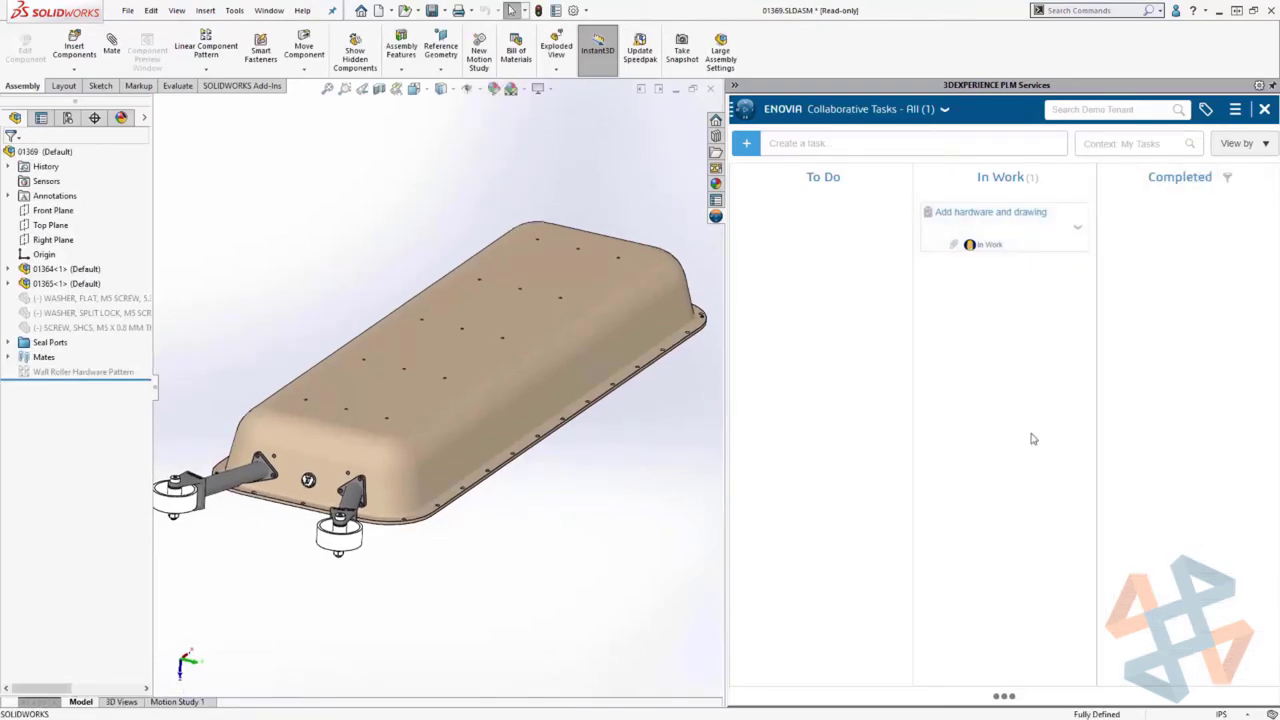
Step: Show the MySession structure and reserve the top-level assembly 01369
left_click(944, 109)
left_click(810, 140)
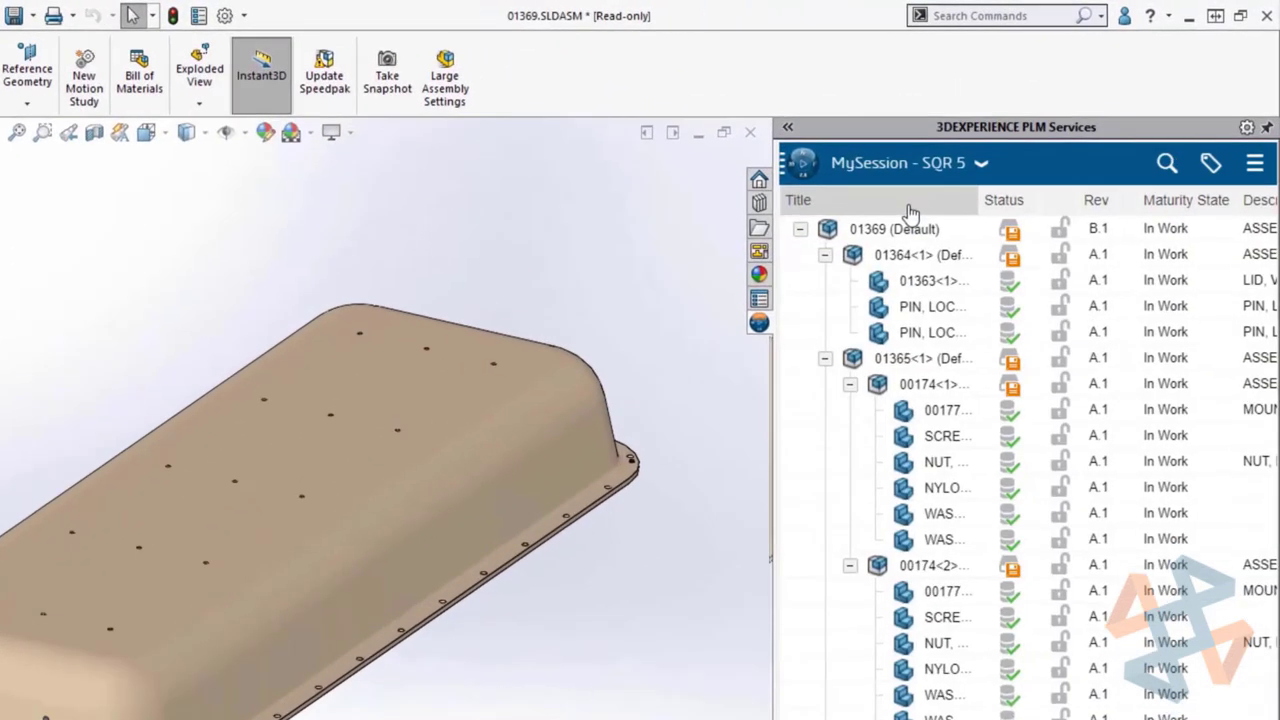
right_click(830, 229)
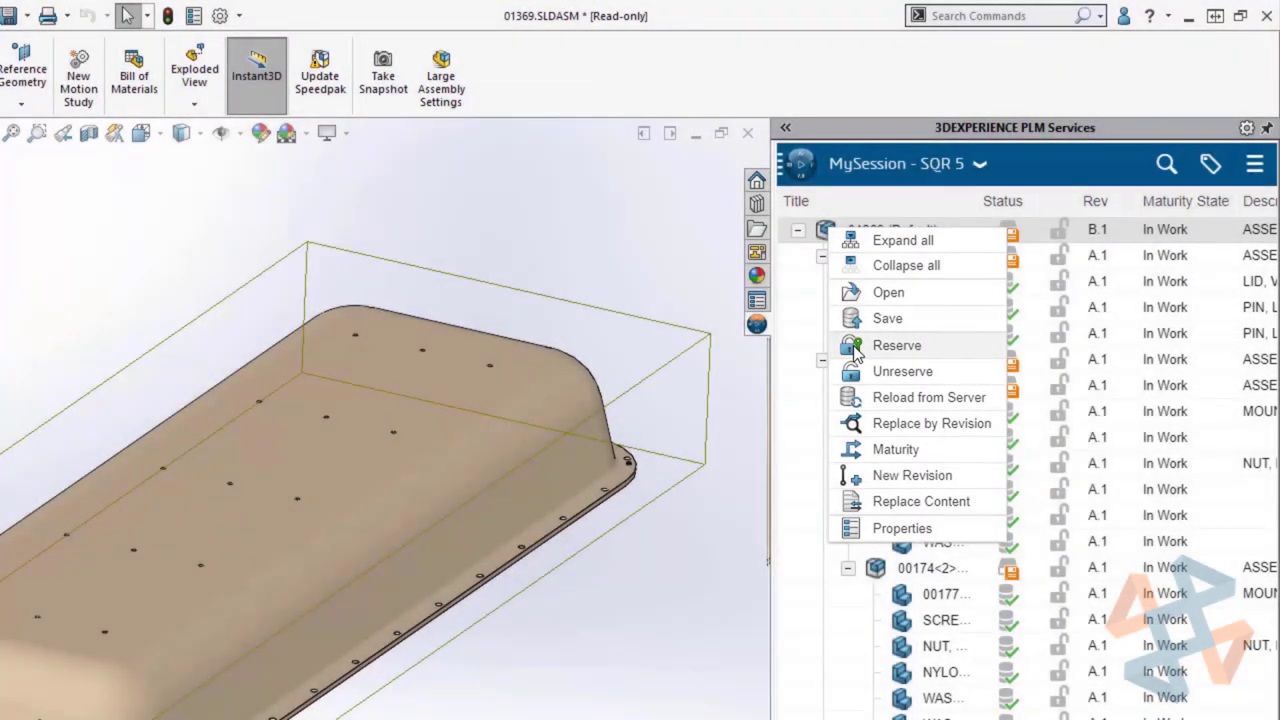
left_click(855, 352)
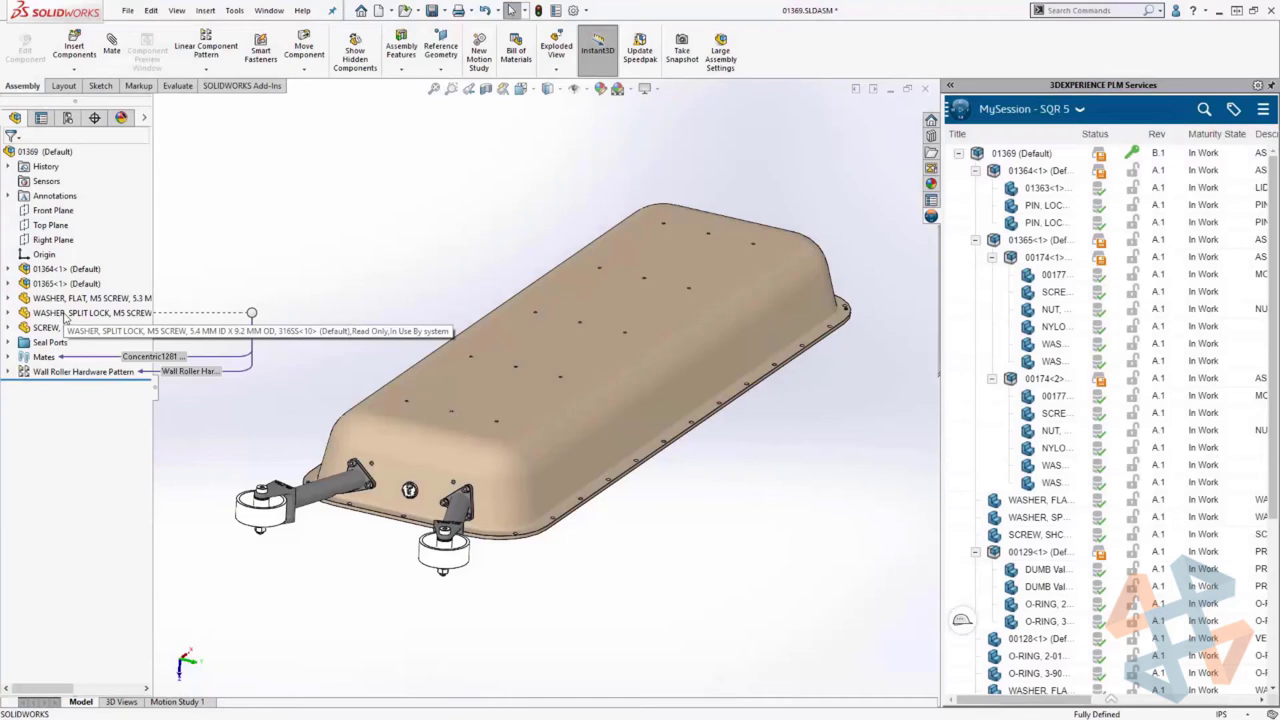
Step: Save the modified 01369 assembly to 3DEXPERIENCE
right_click(983, 158)
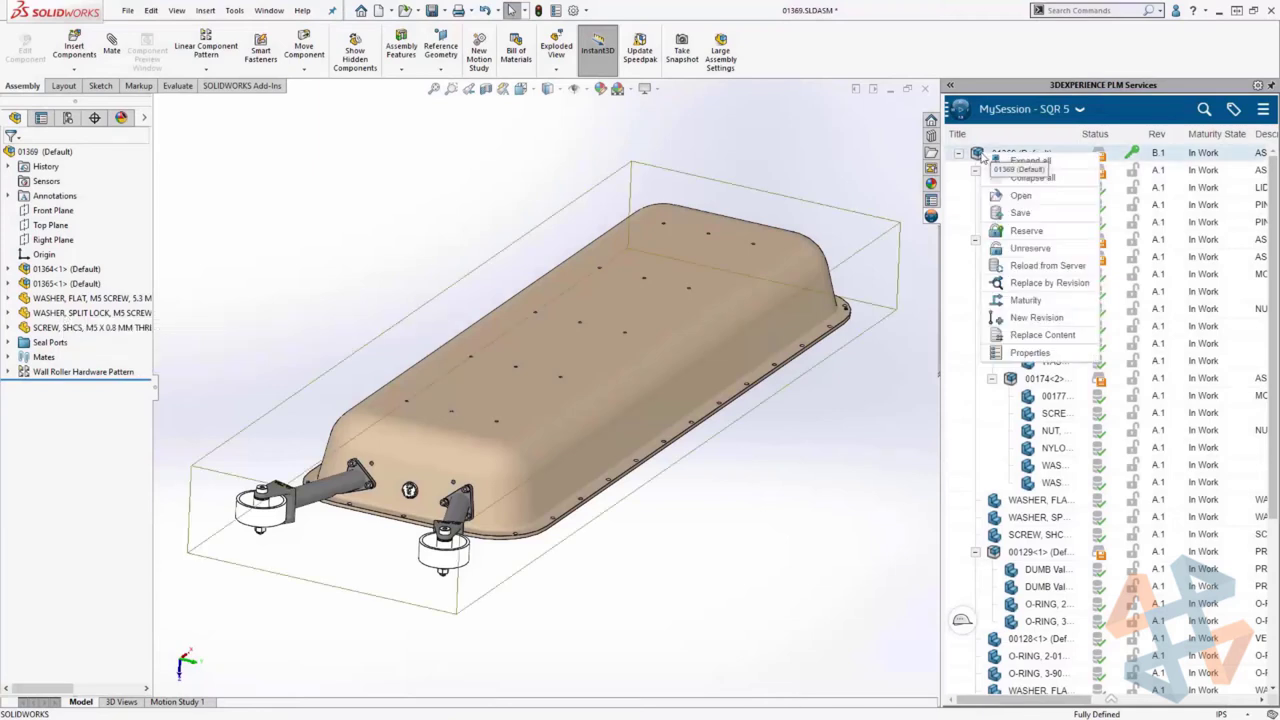
key("Escape")
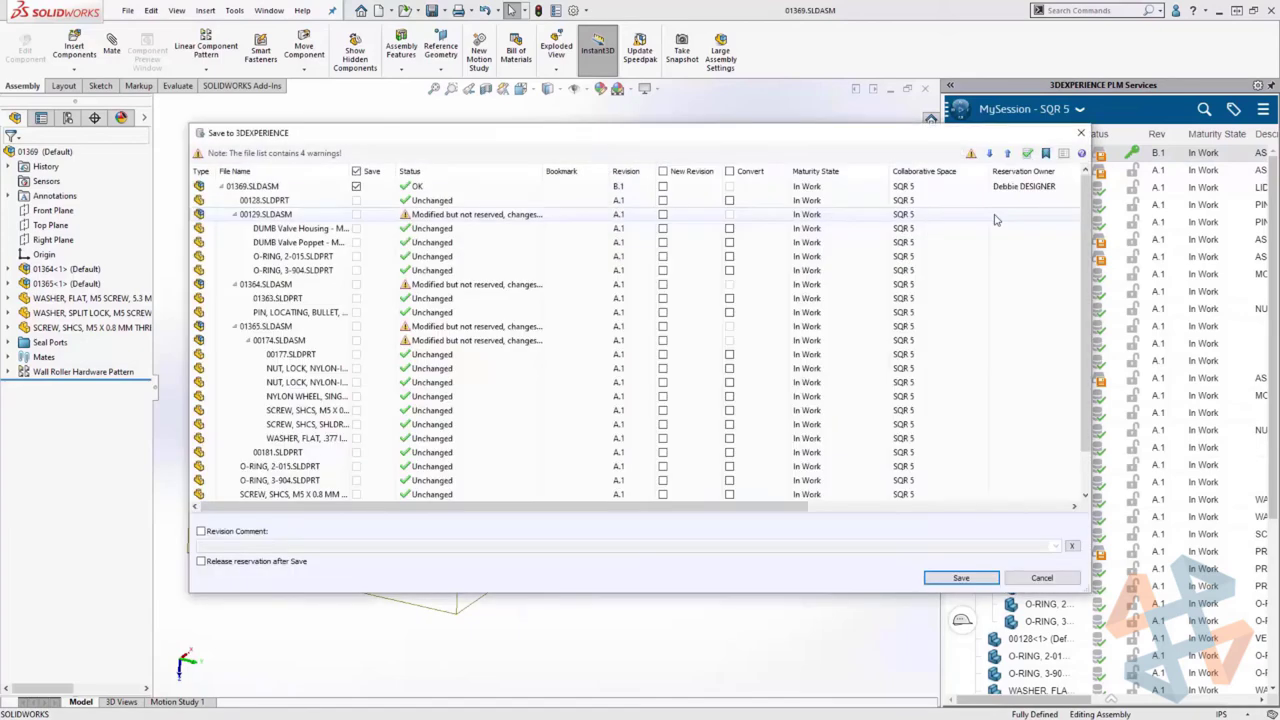
left_click(985, 579)
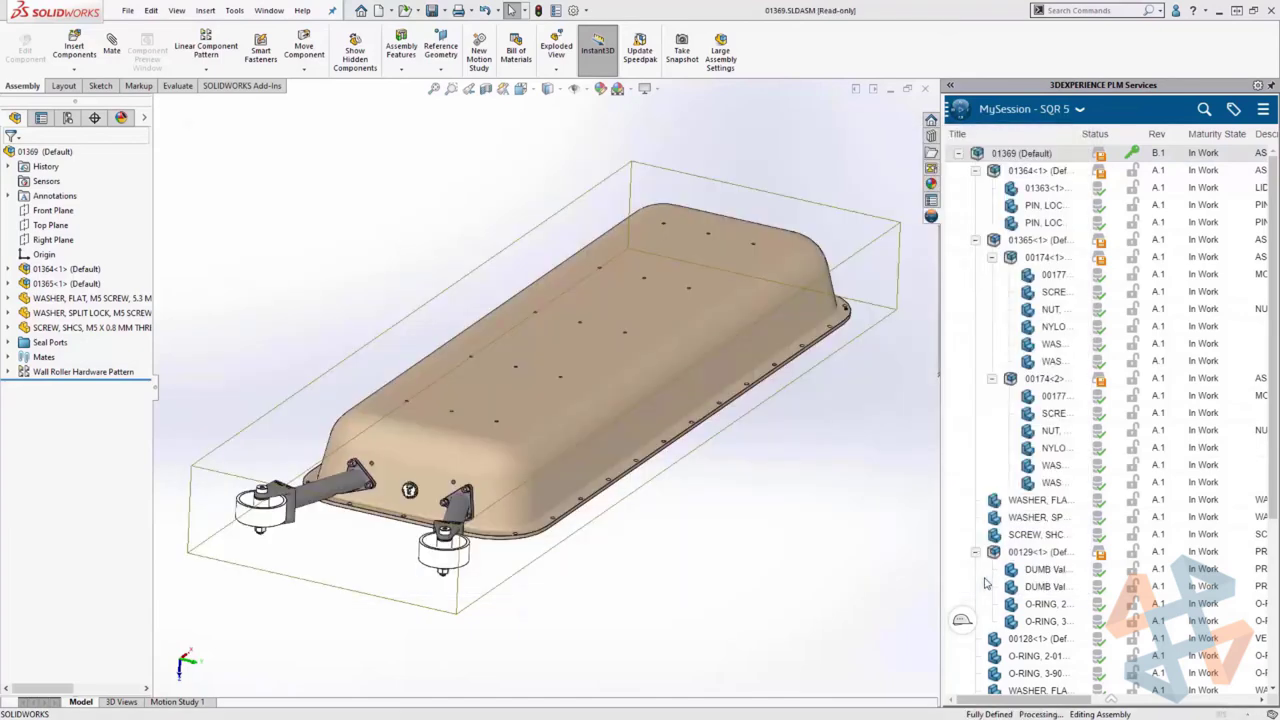
Step: Create a drawing from the 01369 assembly and place the *Current view on the sheet
left_click(391, 10)
left_click(381, 44)
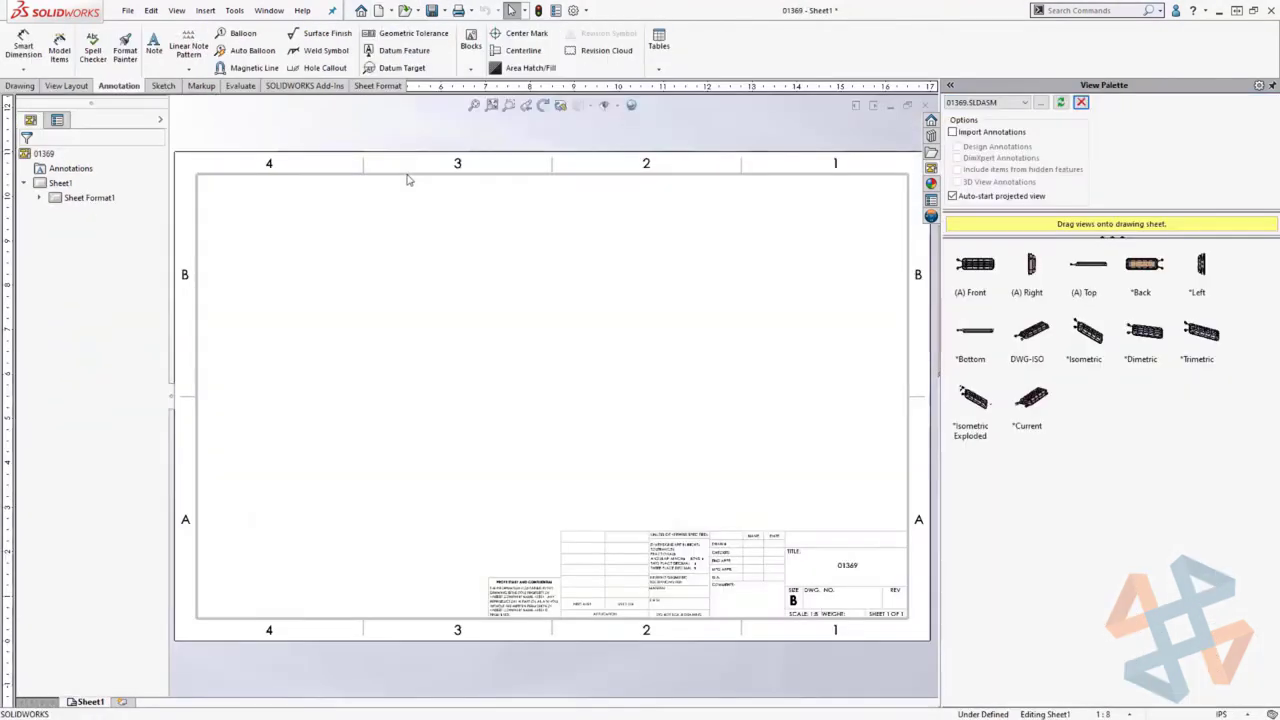
left_click_drag(1033, 400, 640, 440)
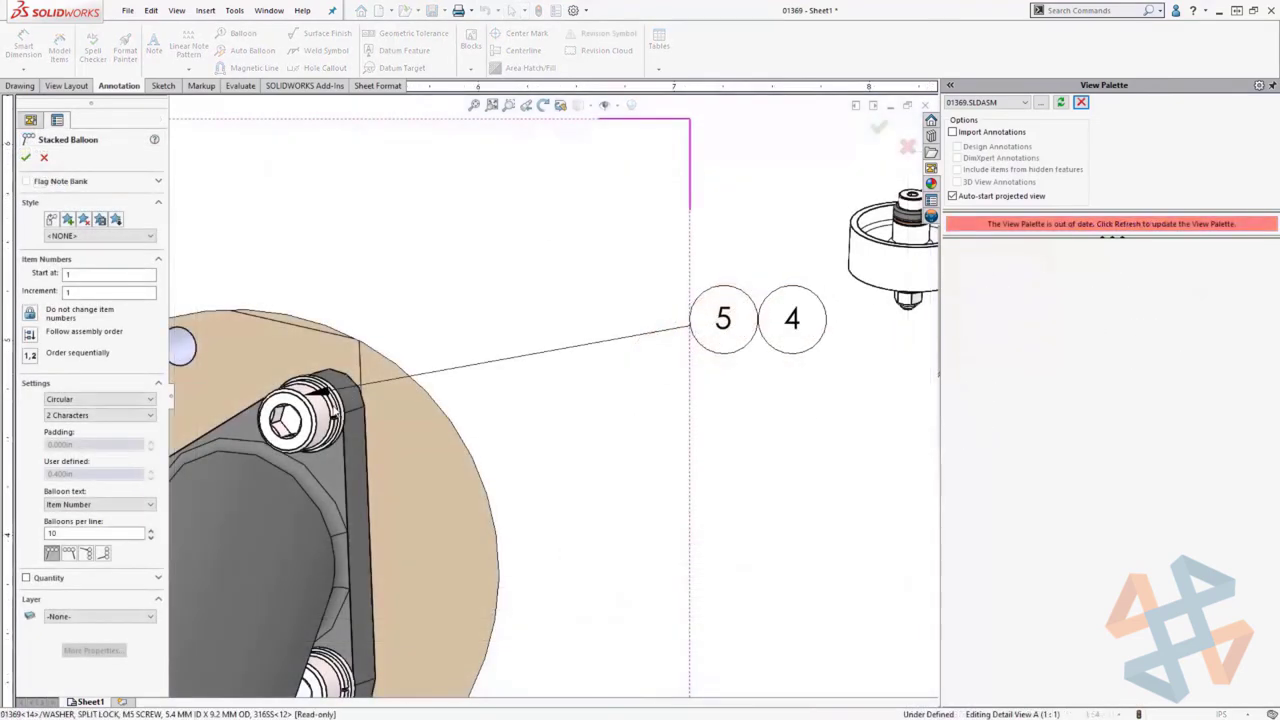
Step: Add the remaining washer to the stacked balloon on the roller mount fastener in Detail View A and finish the balloon
left_click(340, 400)
right_click(360, 400)
key("f")
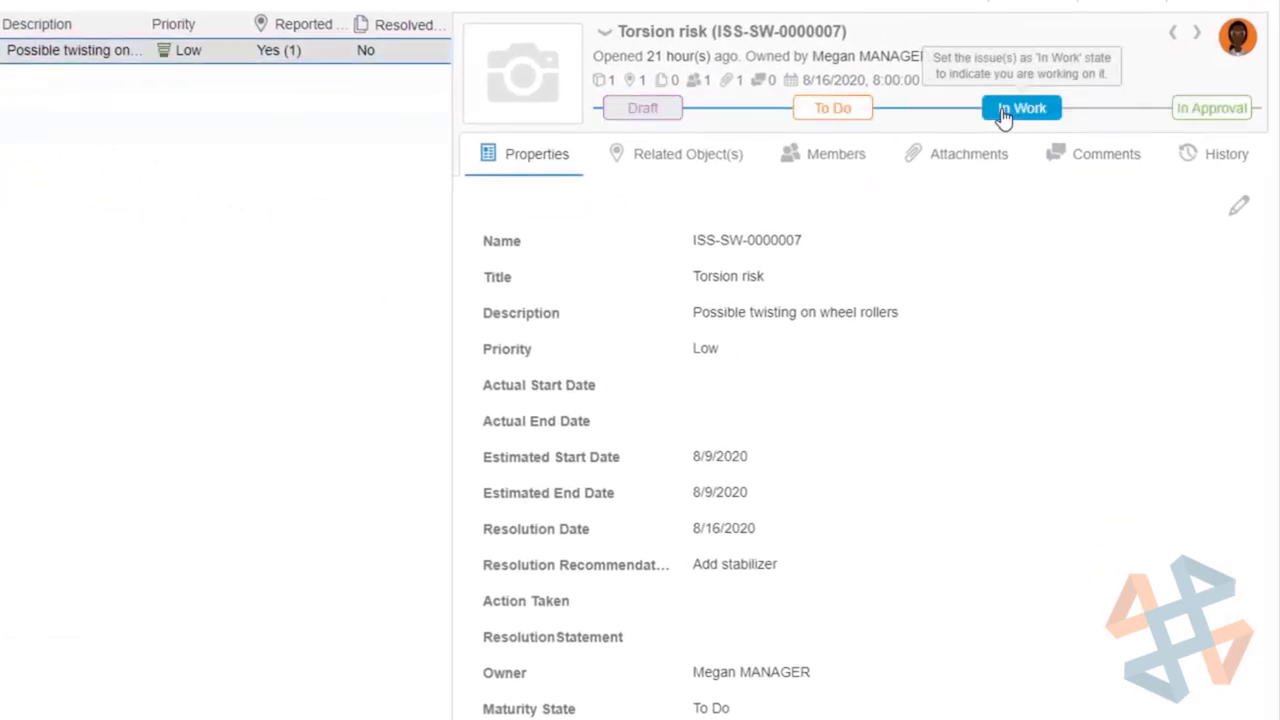
Step: Set the Torsion risk issue to In Work and open its attached markup in 3D Markup
left_click(1004, 114)
left_click(935, 157)
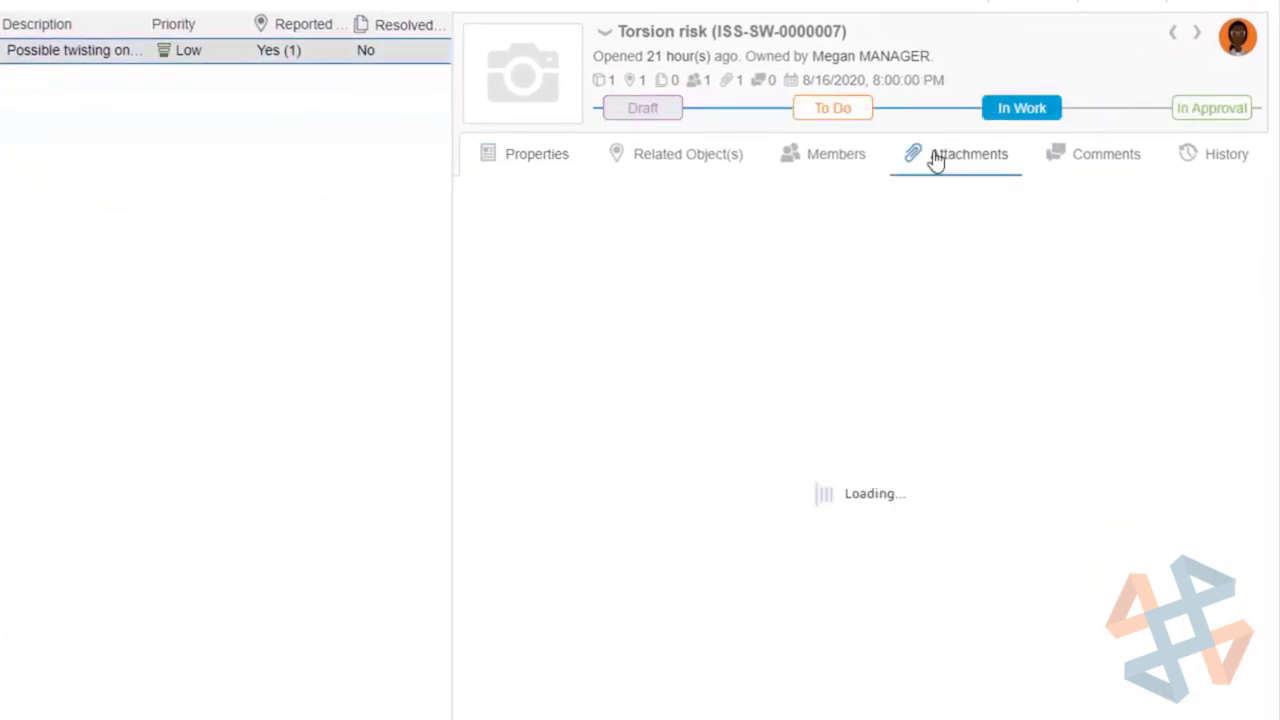
right_click(1155, 318)
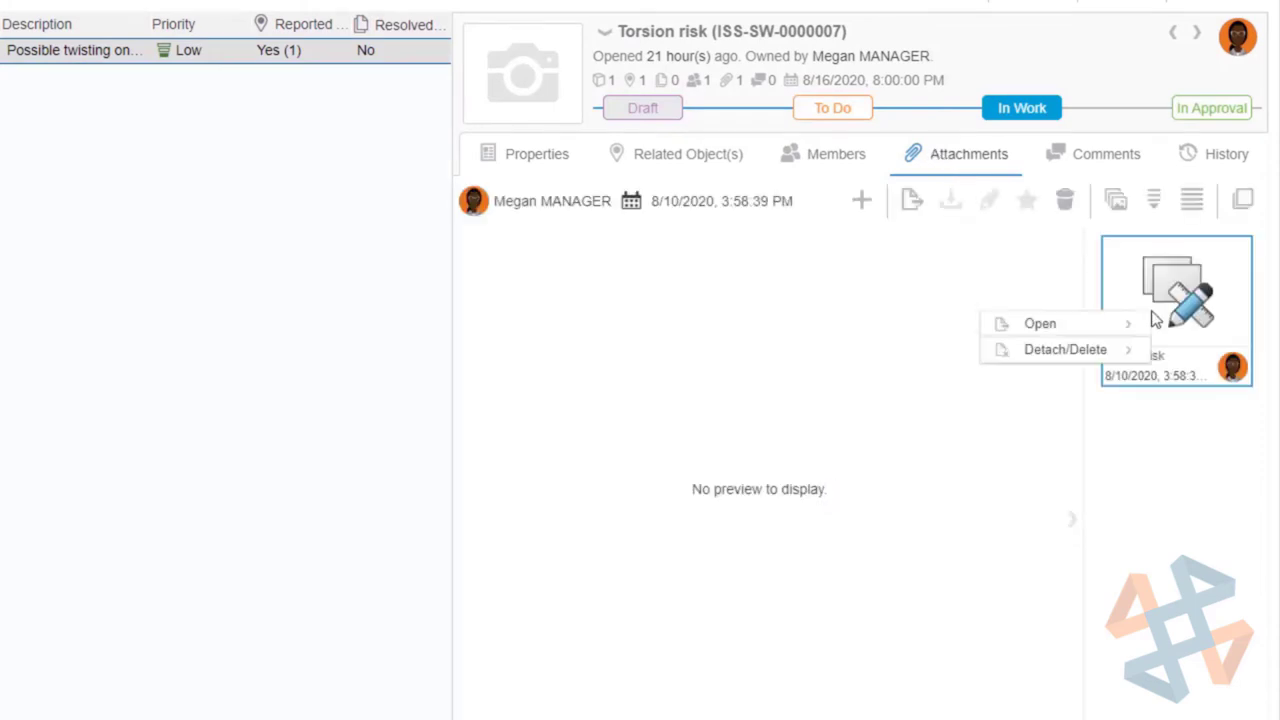
mouse_move(1103, 315)
left_click(962, 321)
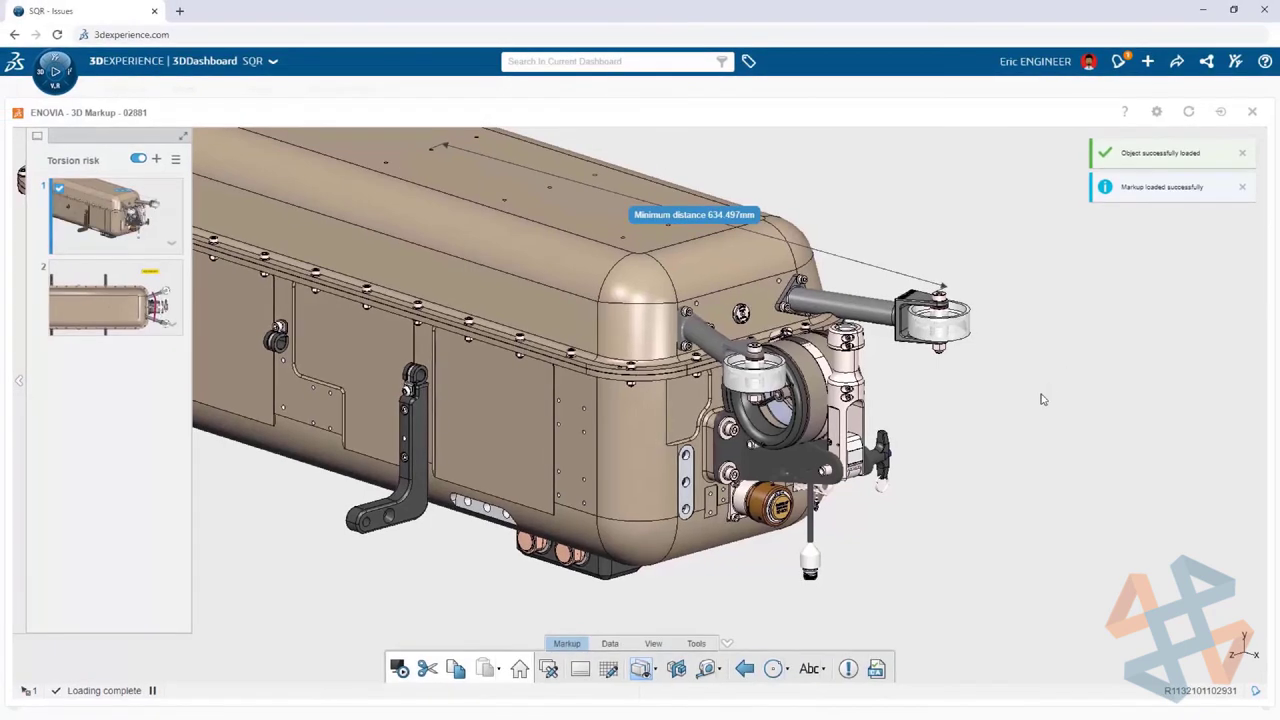
Step: Review the Add stabilizer slide of the Torsion risk markup and identify the lower roller arm's parent assembly before closing the markup
left_click(111, 308)
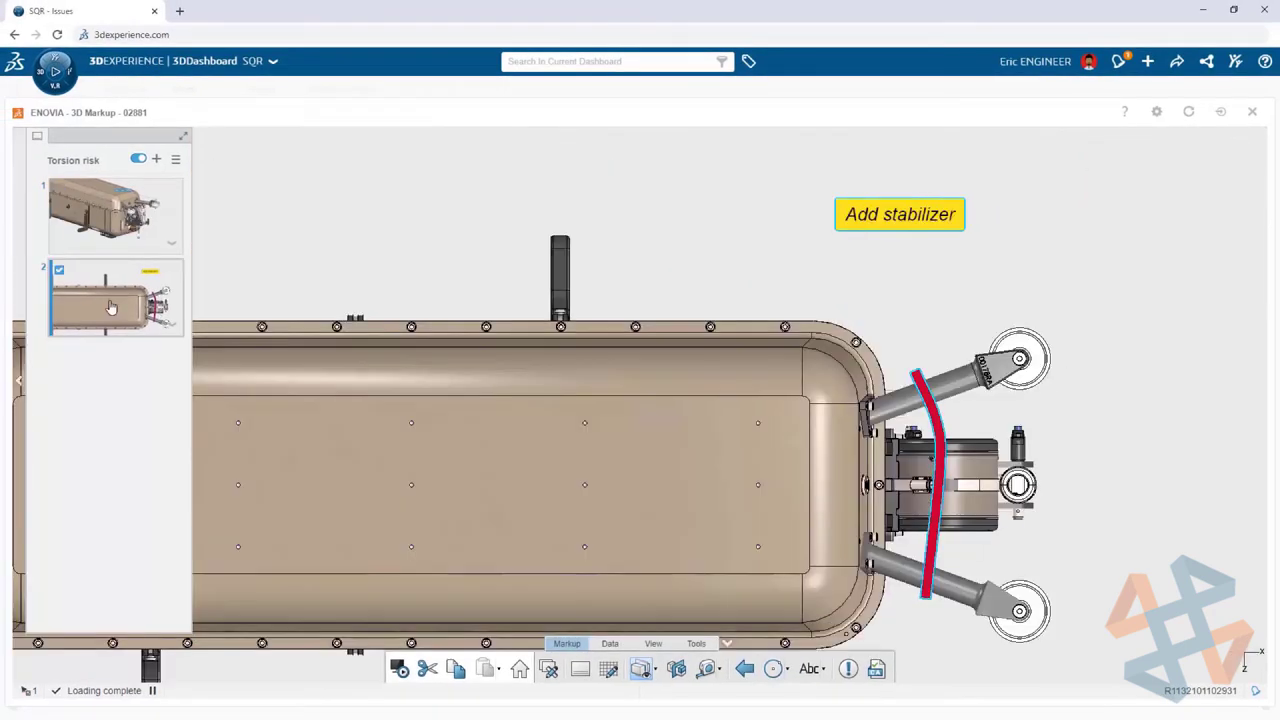
left_click(950, 596)
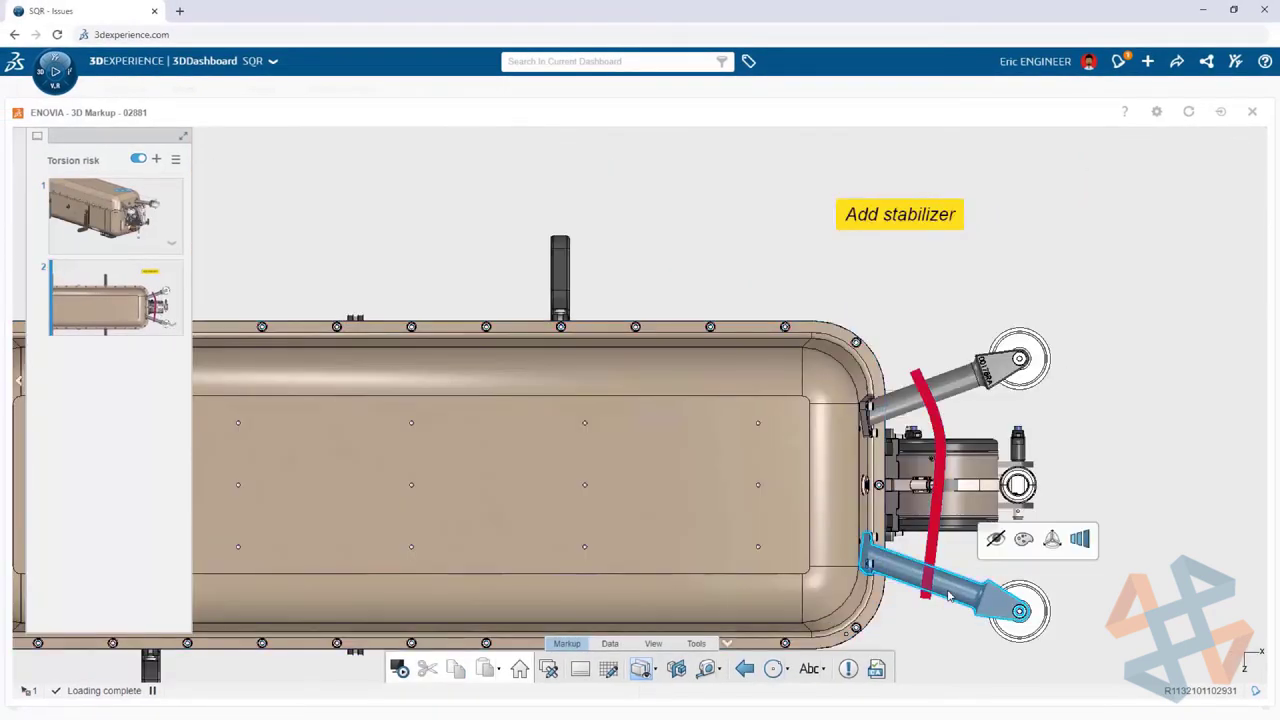
left_click(1080, 541)
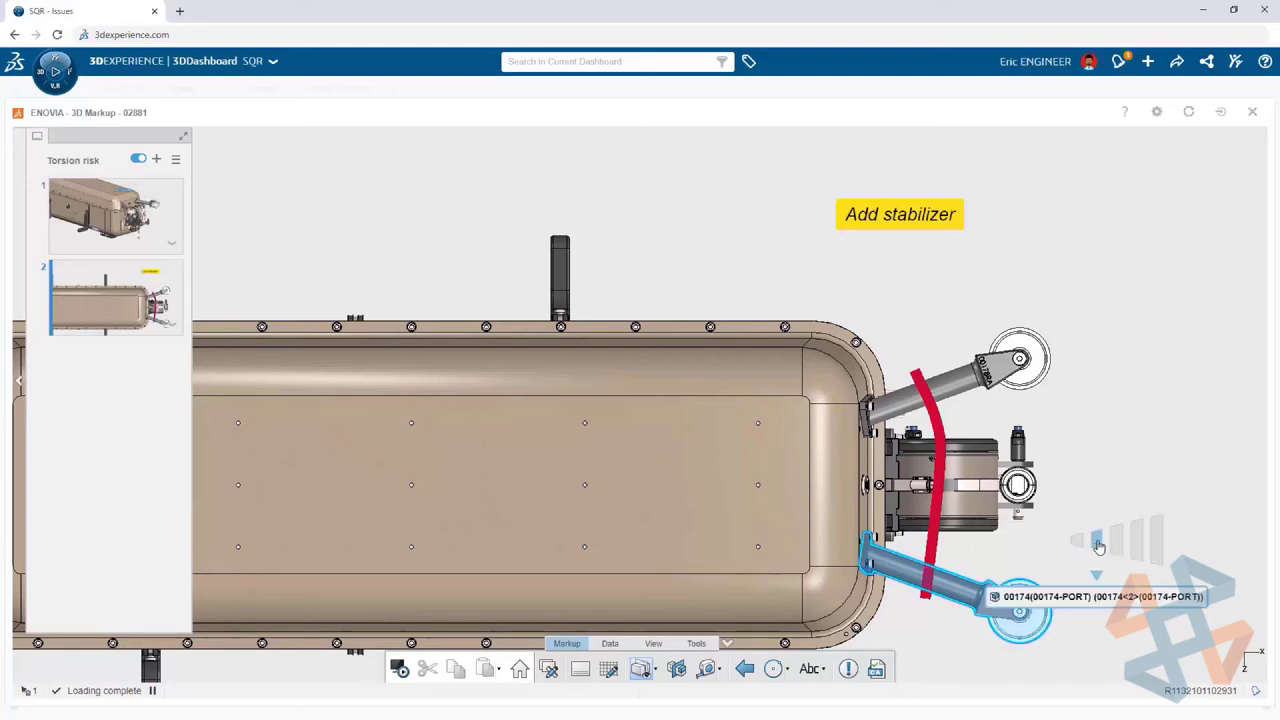
left_click(1111, 545)
left_click(1252, 112)
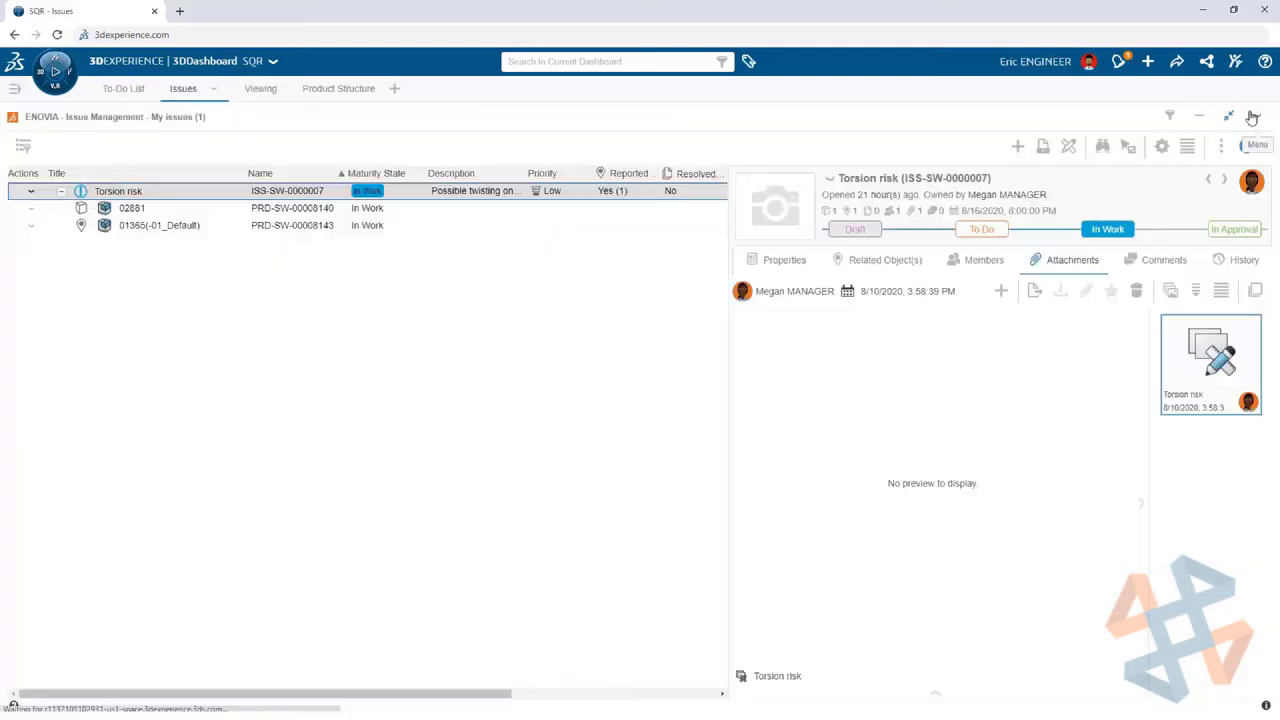
Step: Add the parent assembly 01369 to the Torsion risk issue's contexts from 01365's relations and open it in SOLIDWORKS
left_click(882, 251)
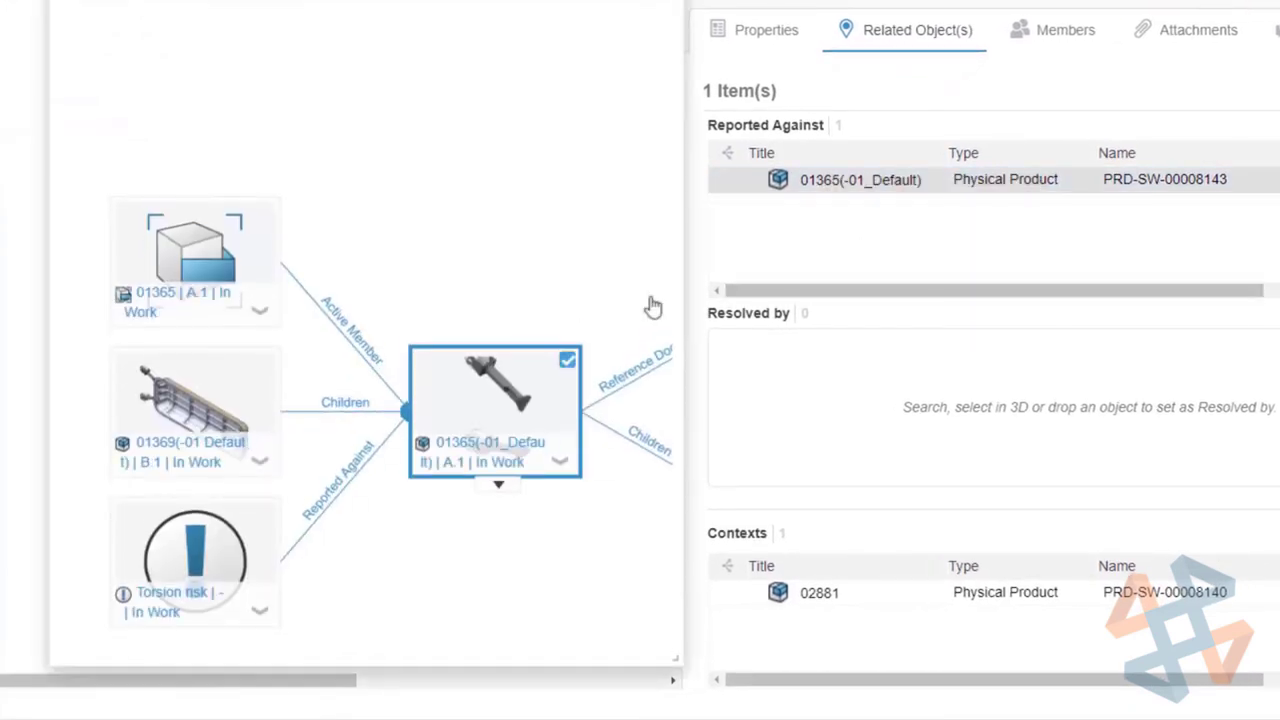
left_click(202, 420)
left_click_drag(202, 420, 807, 630)
right_click(807, 630)
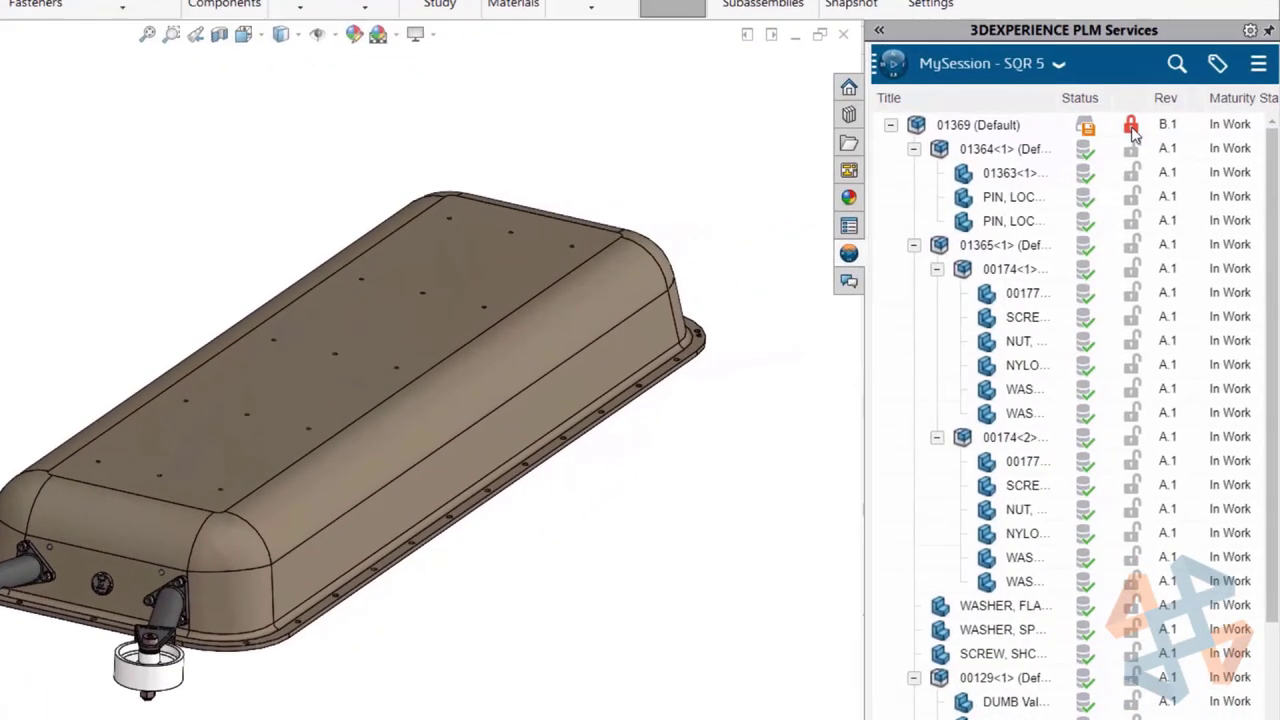
Step: Check the reservation on 01369 and open its 01365 wheel roller subassembly from the session
mouse_move(1166, 152)
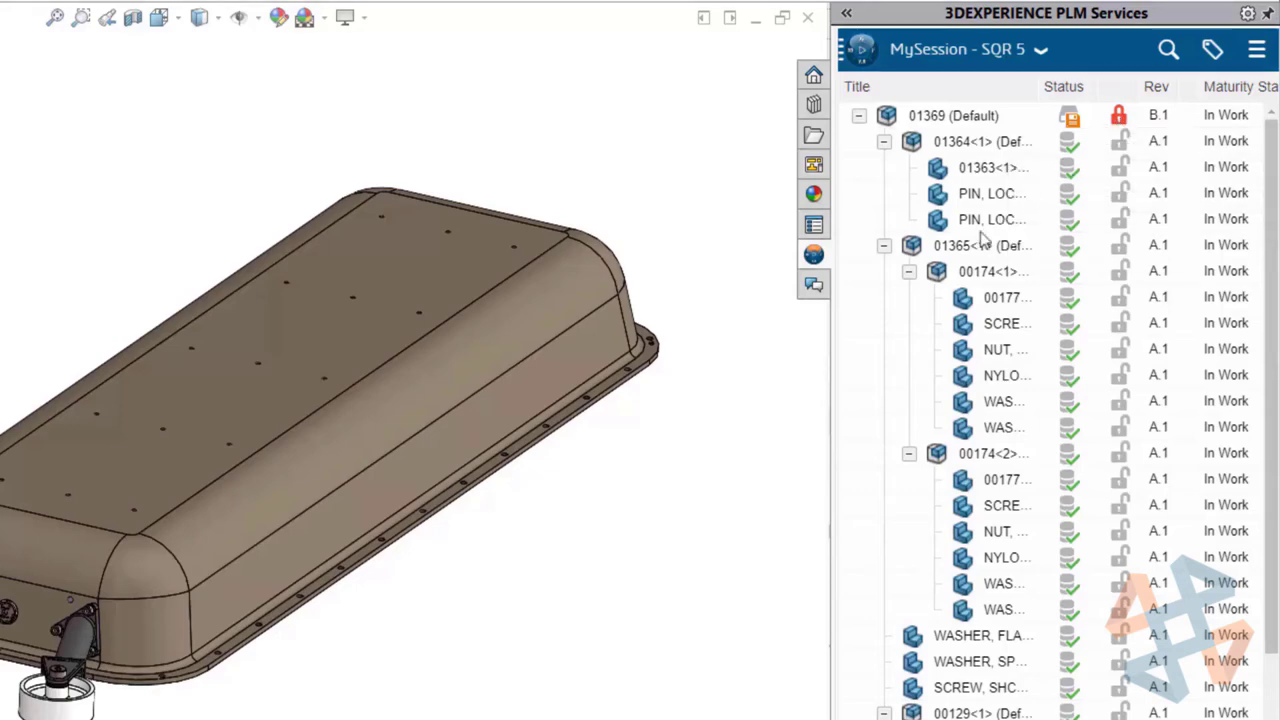
right_click(966, 250)
left_click(1020, 309)
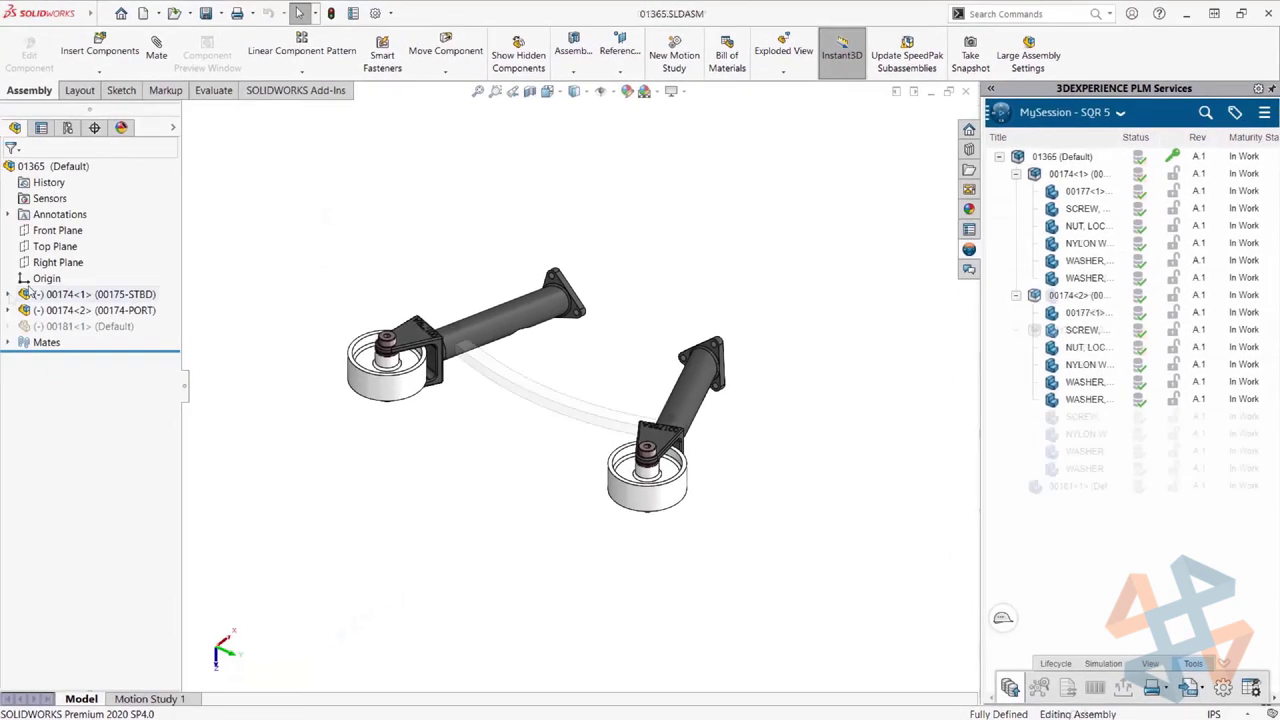
Step: Save 01365 to 3DEXPERIENCE with all modified data reserved and the reservation released after the save
right_click(1050, 157)
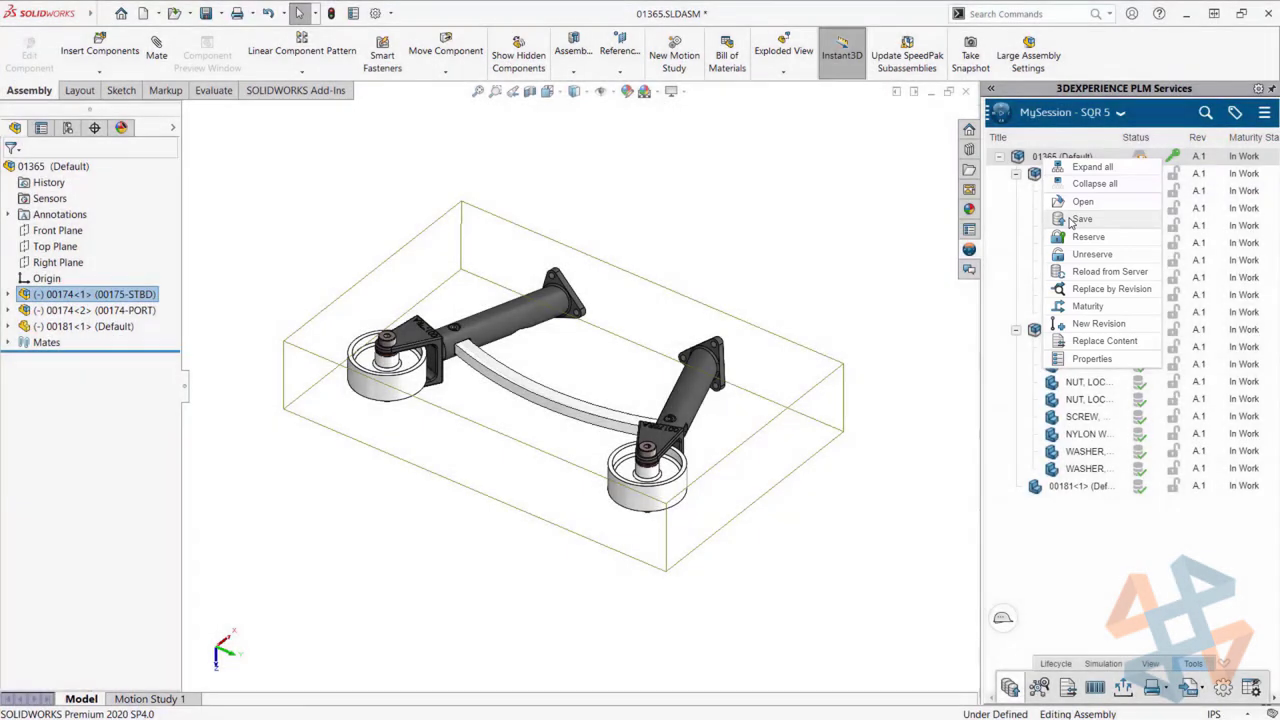
left_click(1080, 219)
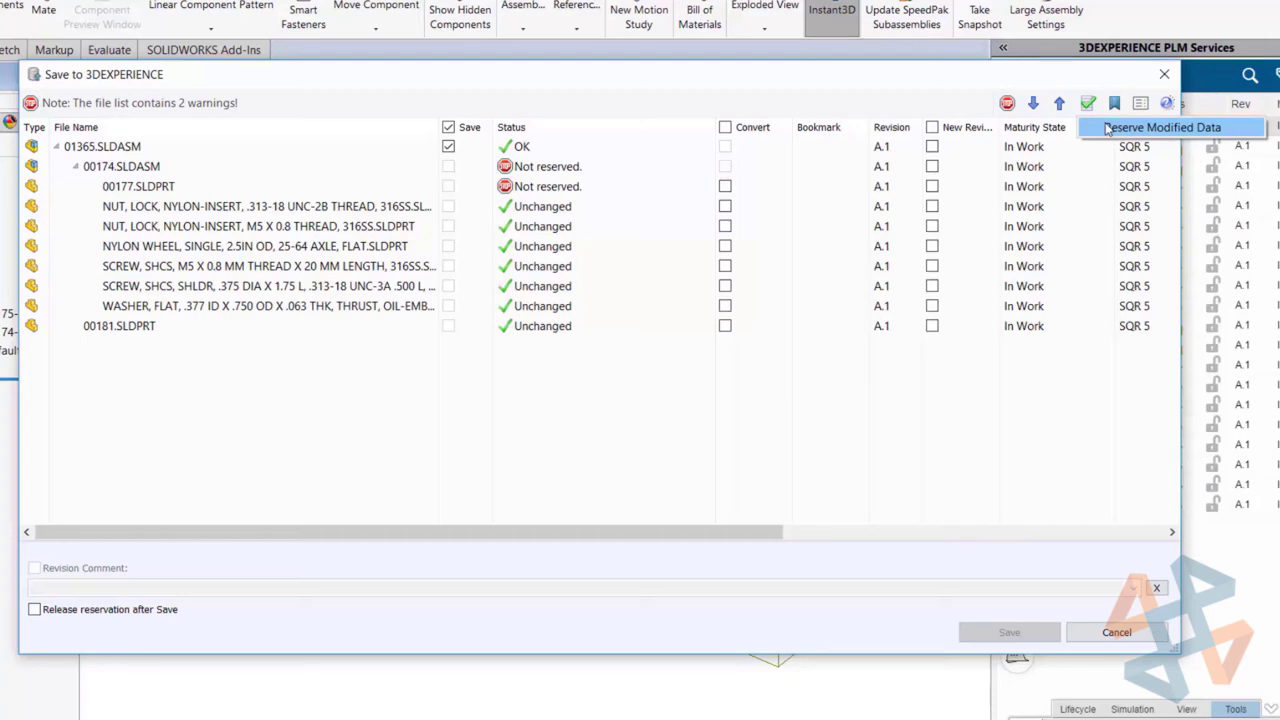
left_click(1106, 127)
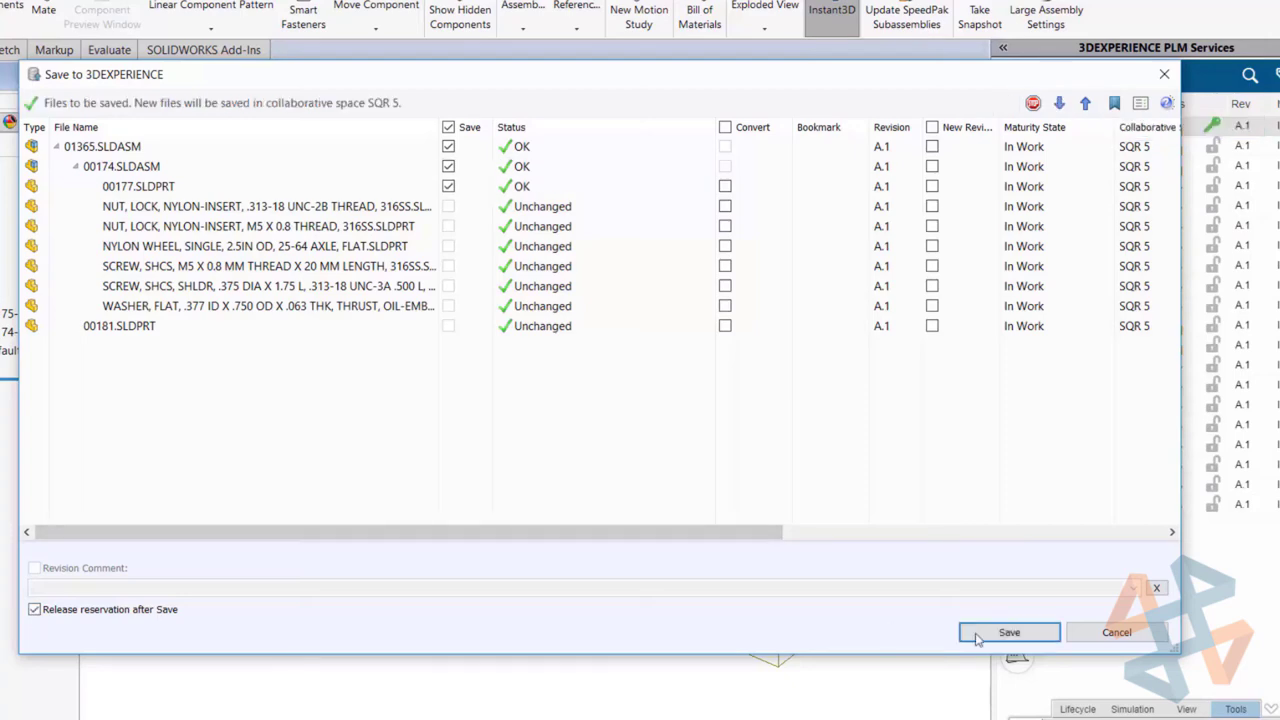
left_click(990, 633)
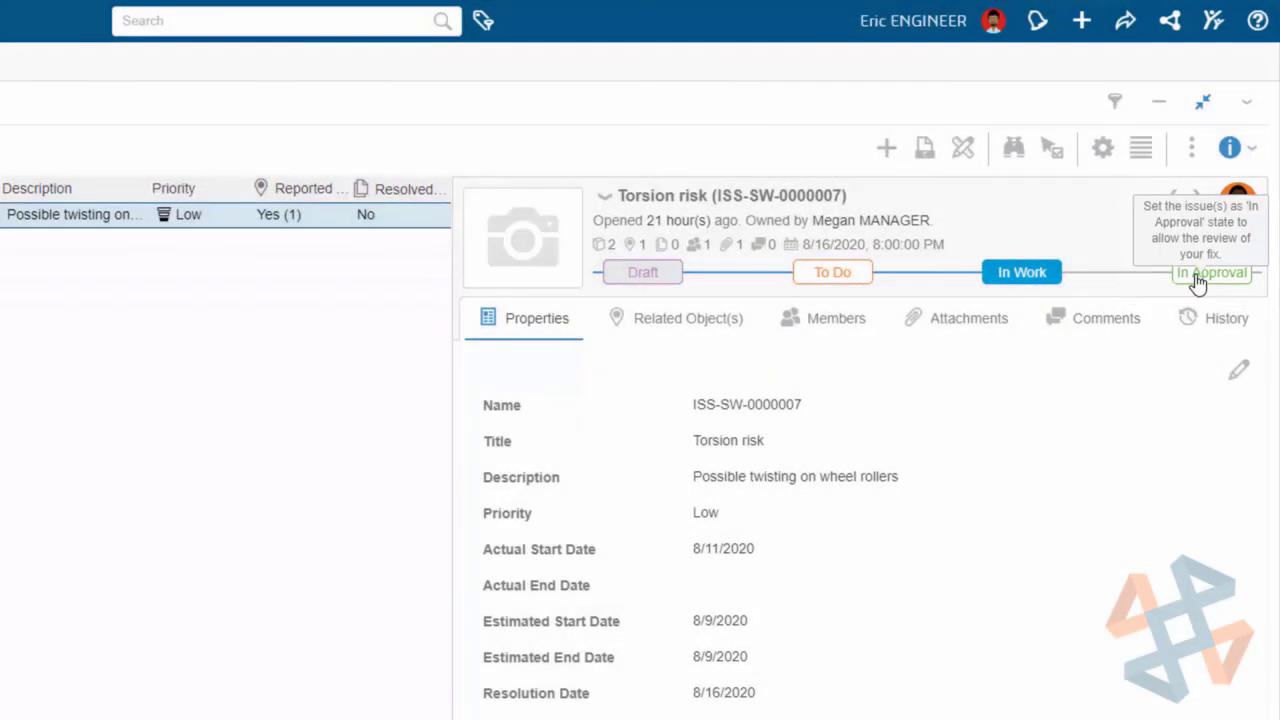
Step: Set the Torsion risk issue to In Approval and send the designer the message "Refresh 1365 changes made"
left_click(1198, 280)
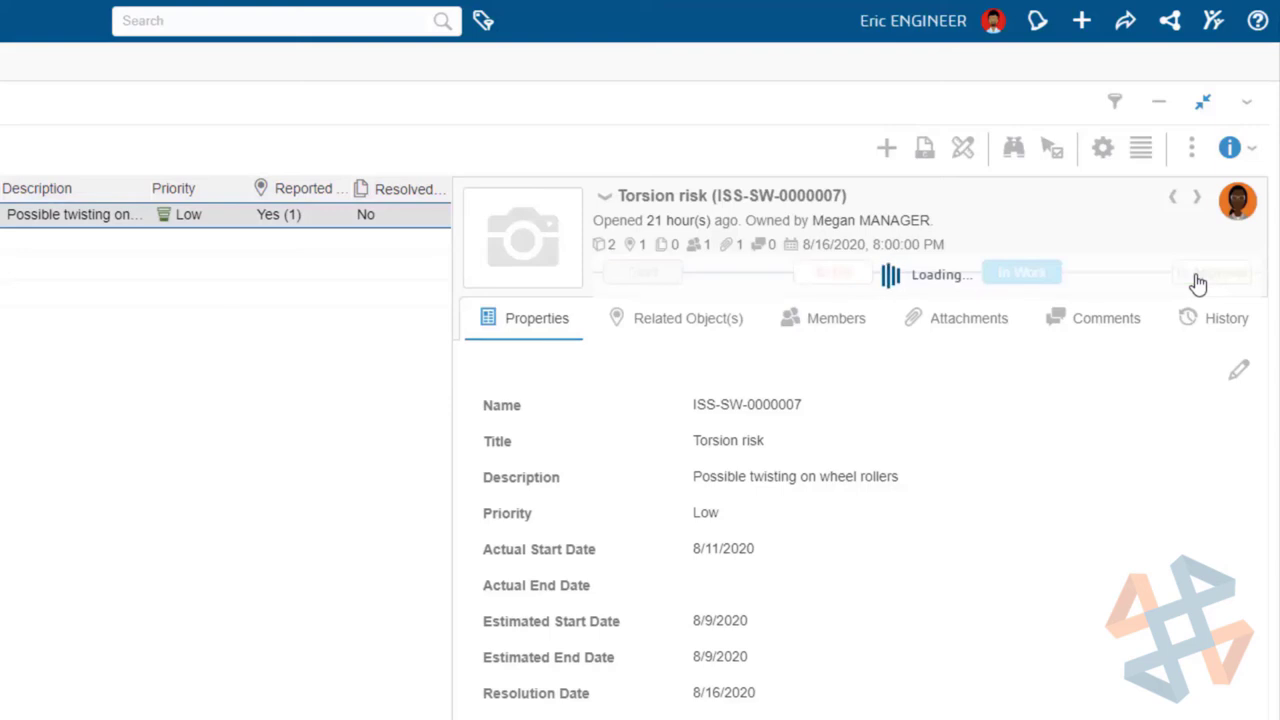
left_click(1213, 20)
left_click(1086, 166)
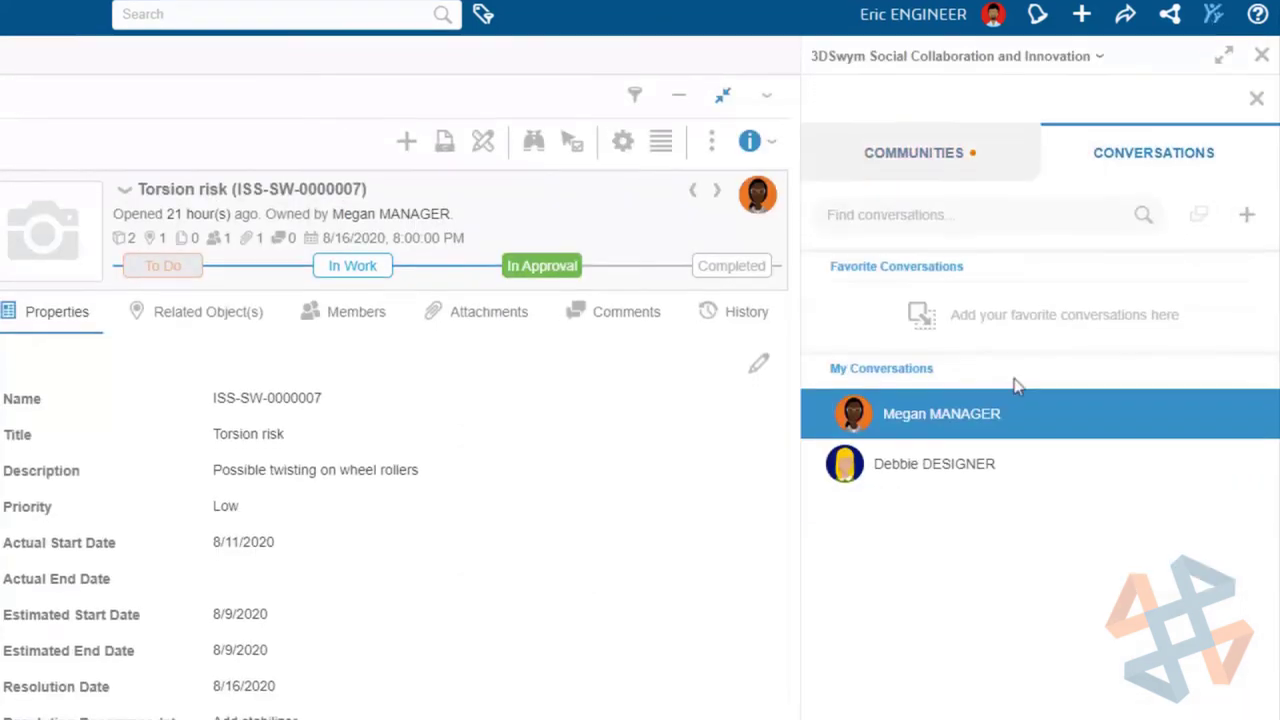
scroll(991, 409, "down", 4)
scroll(991, 286, "down", 2)
left_click(888, 693)
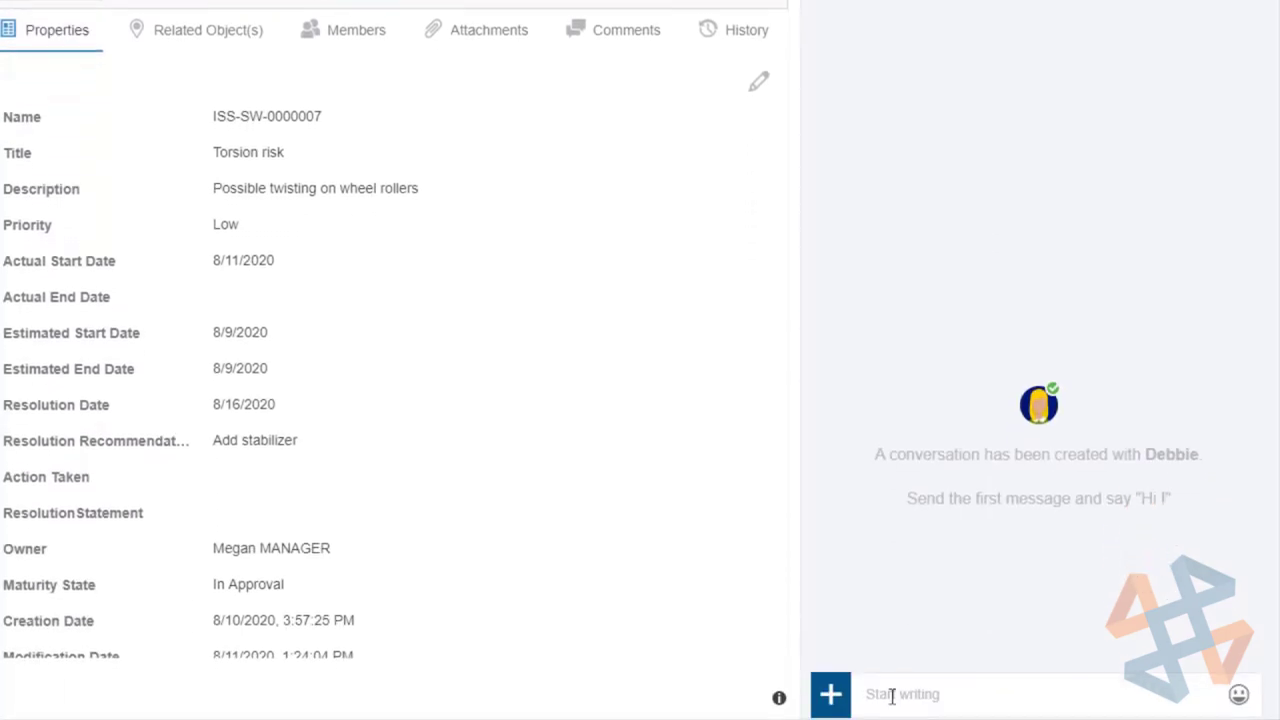
type("Refresh 1365,changes made")
key("Return")
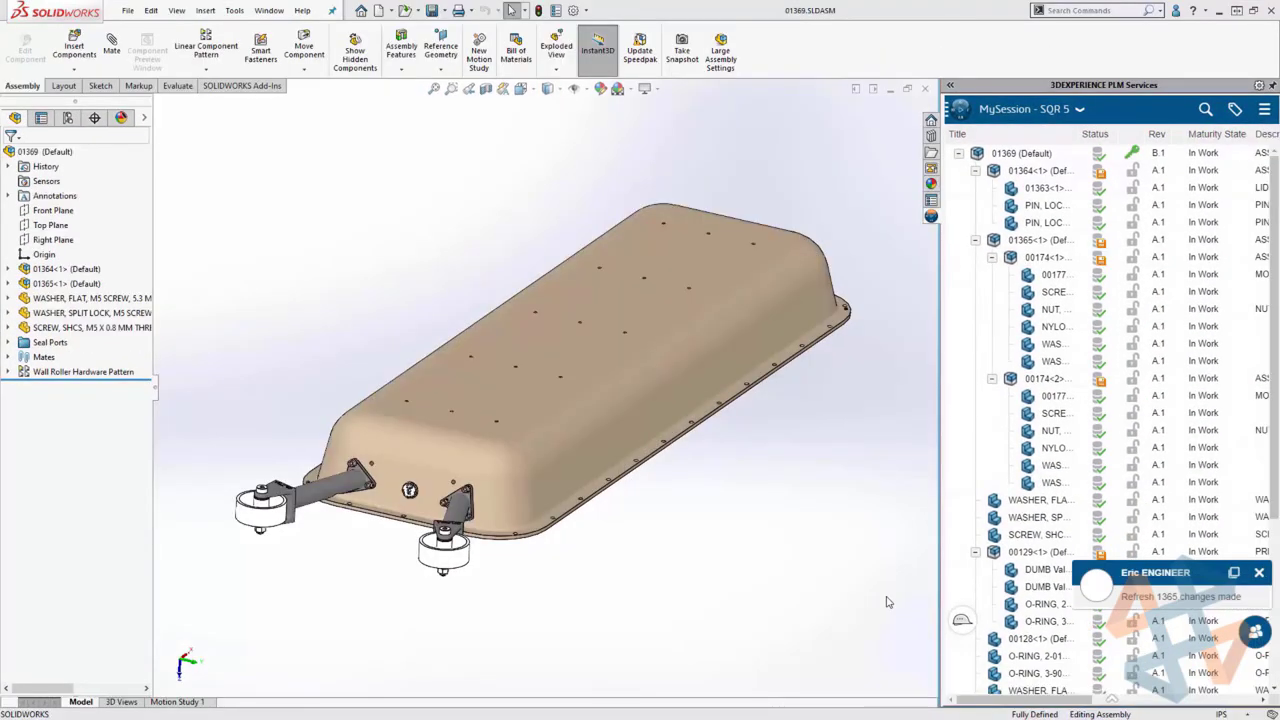
Step: Reload the 01365 subassembly from the server and save the 01369 drawing to 3DEXPERIENCE
right_click(1000, 240)
left_click(1015, 352)
left_click(733, 413)
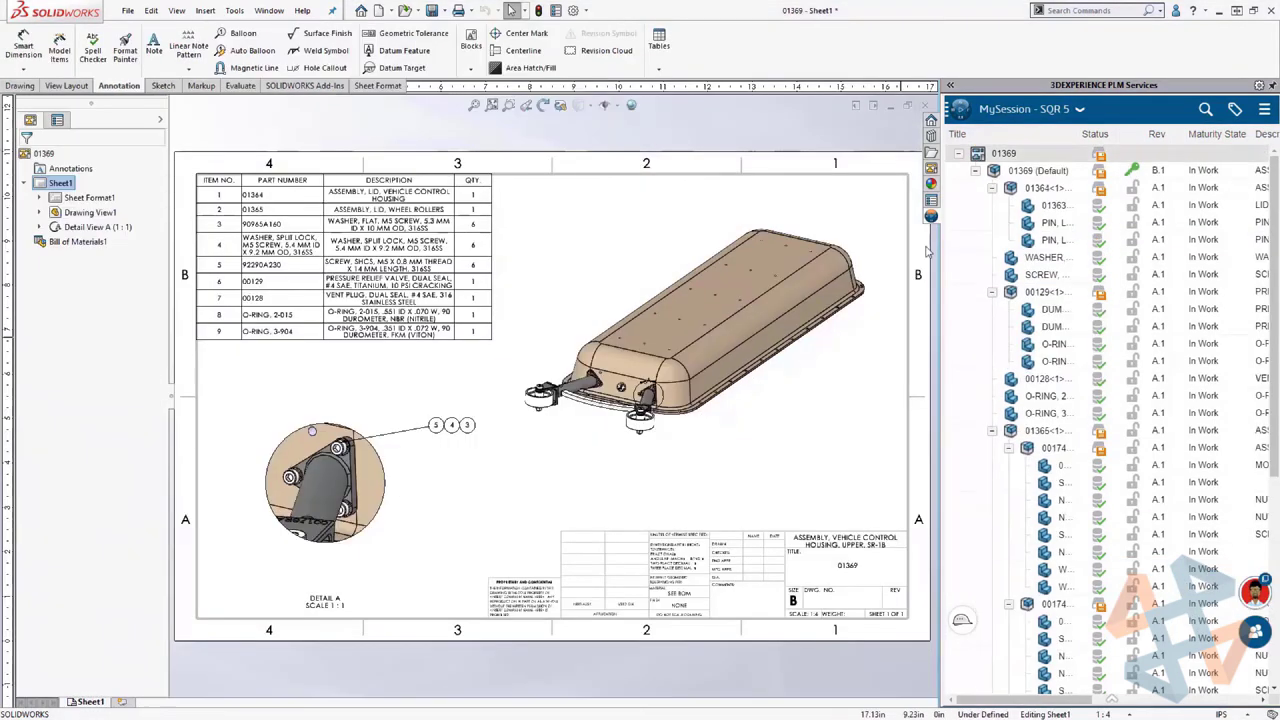
right_click(980, 153)
left_click(1000, 212)
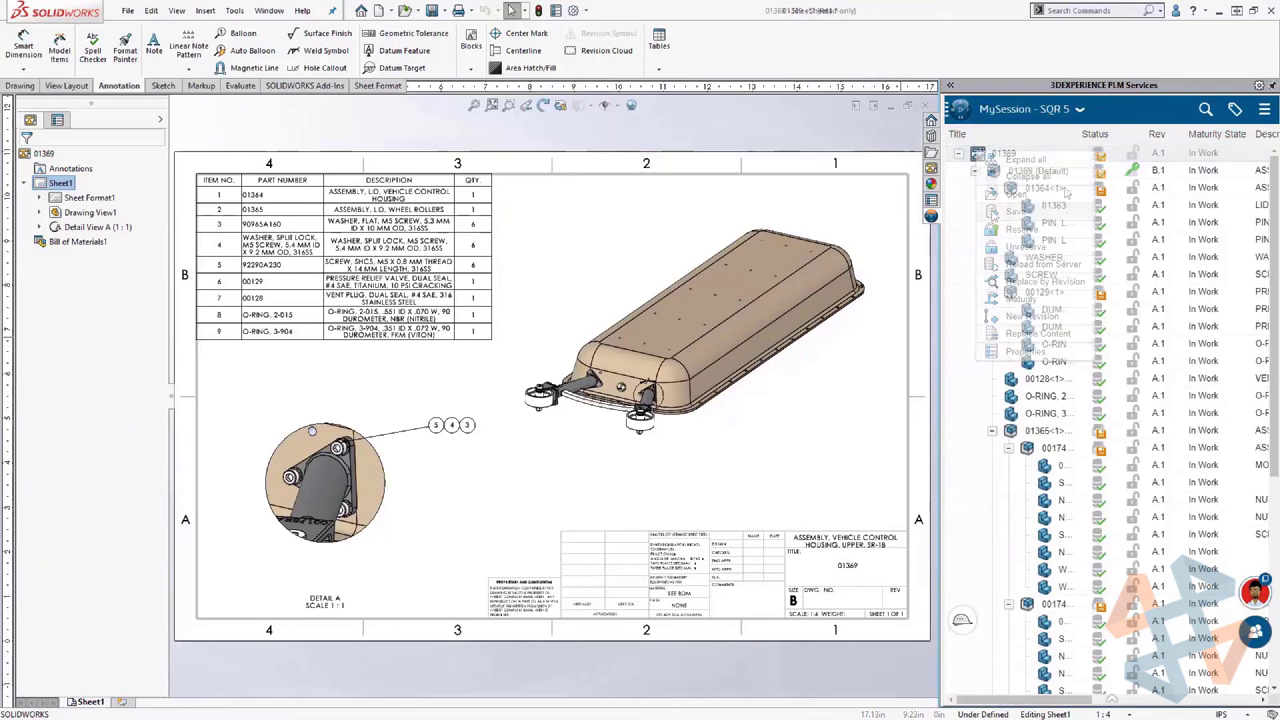
Step: Open the Add hardware and drawing task in Collaborative Tasks and attach the 01369 drawing as its deliverable
left_click(1081, 112)
left_click(1030, 168)
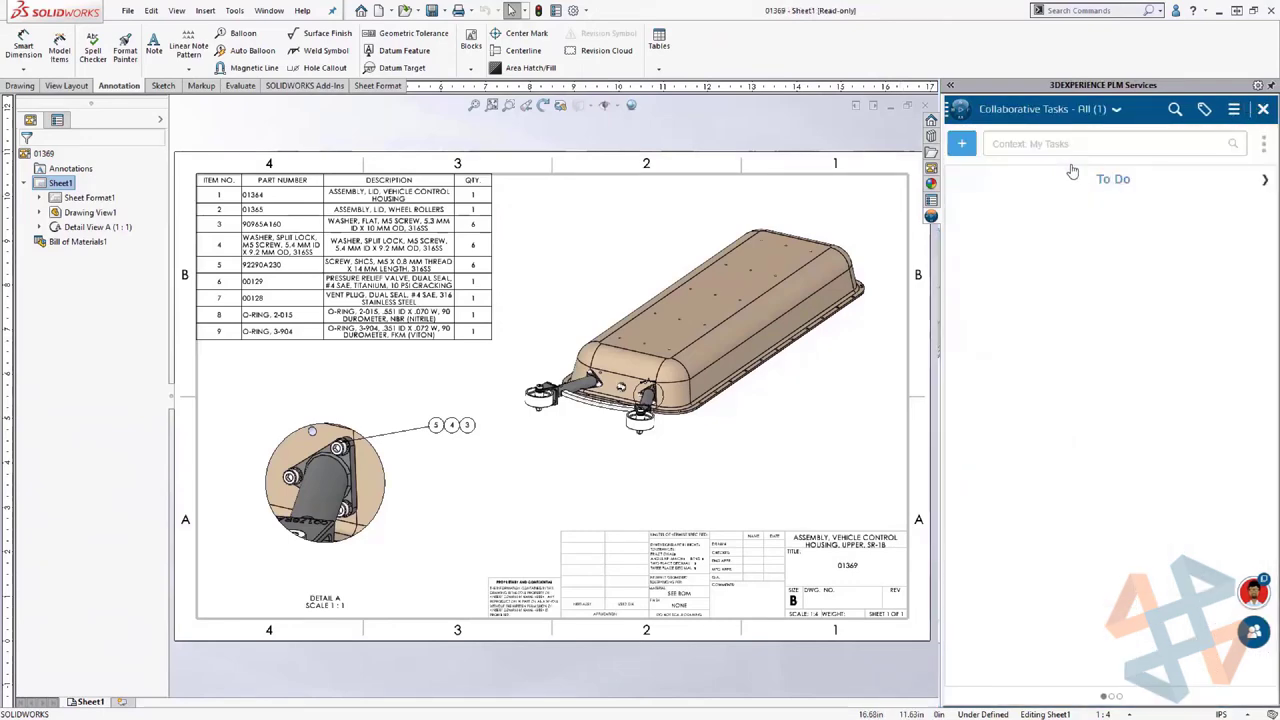
left_click(1046, 220)
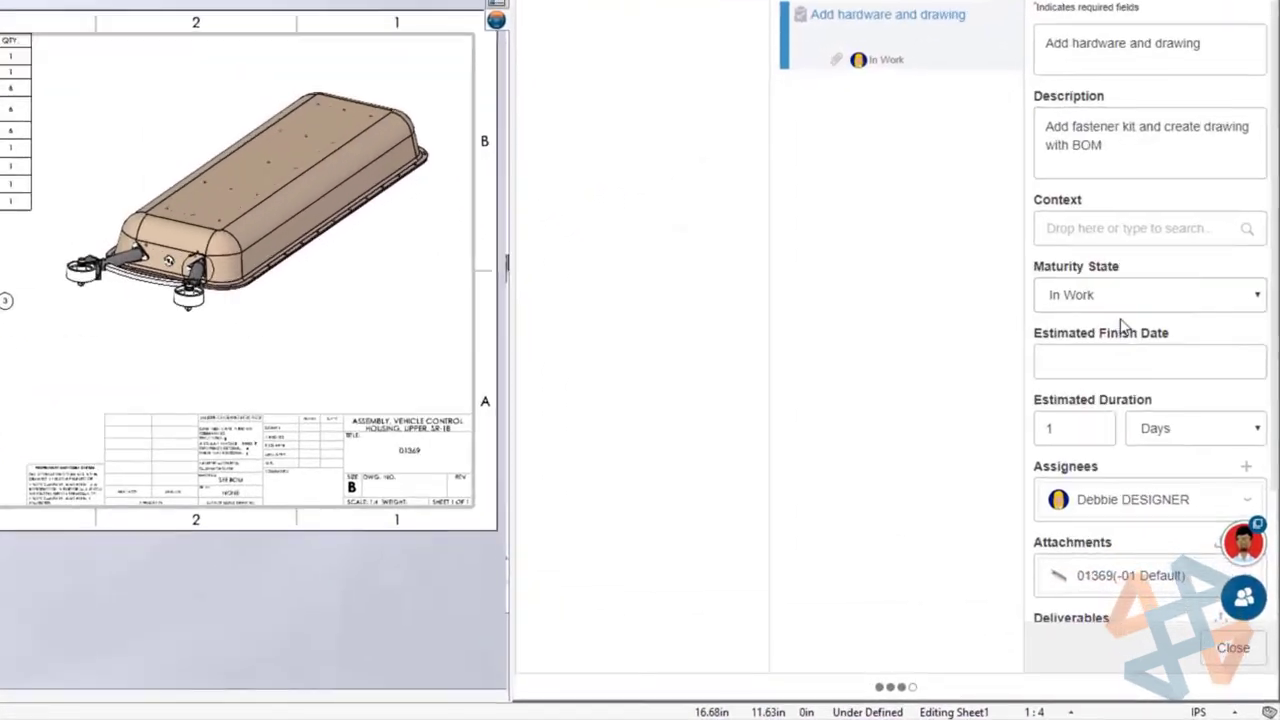
scroll(1120, 325, "down", 3)
left_click(1111, 470)
type("01369")
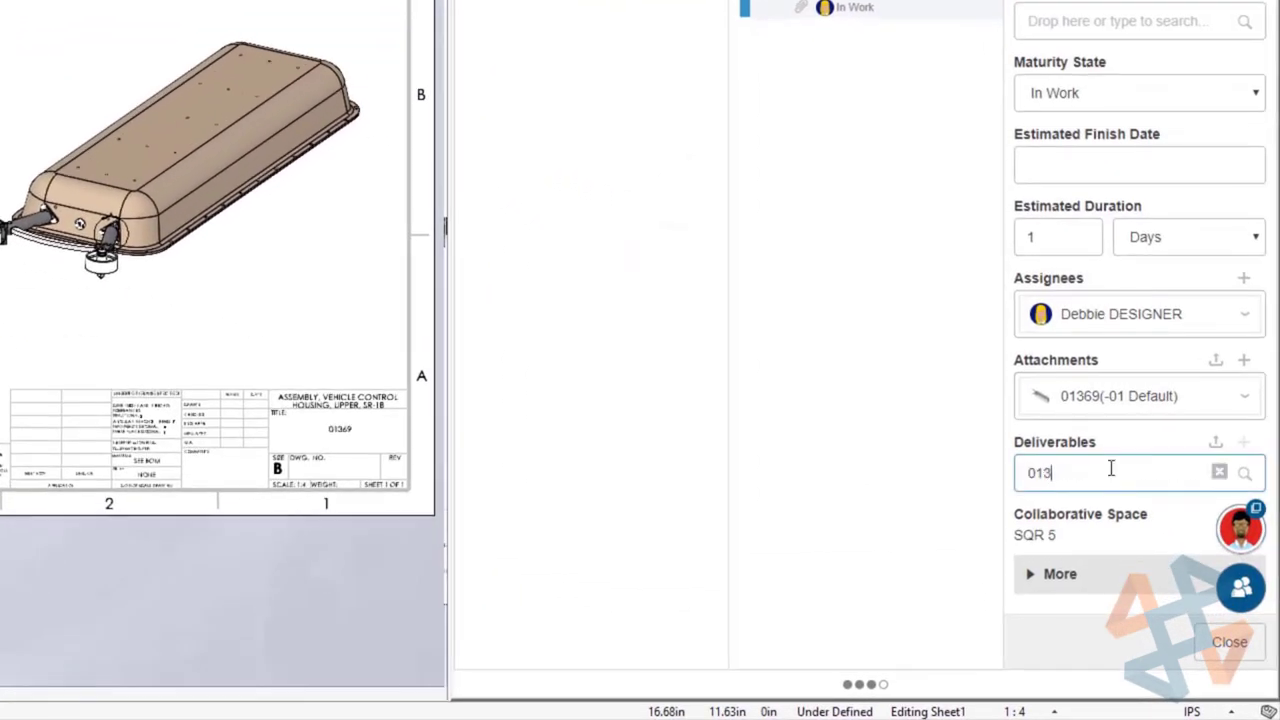
left_click(1089, 345)
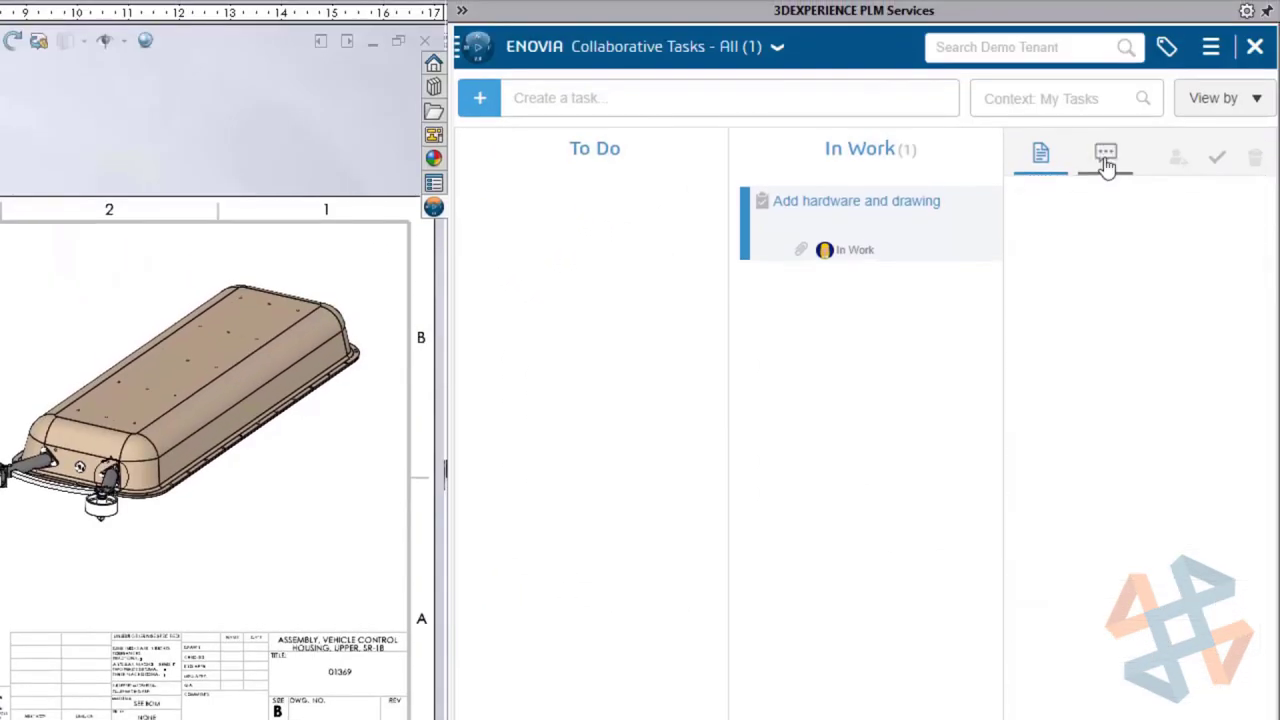
Step: Post the comment "All done!" on the Add hardware and drawing task, mentioning the manager
left_click(1105, 152)
left_click(1080, 258)
type("@Megan")
left_click(1090, 296)
type("All done!")
key("Return")
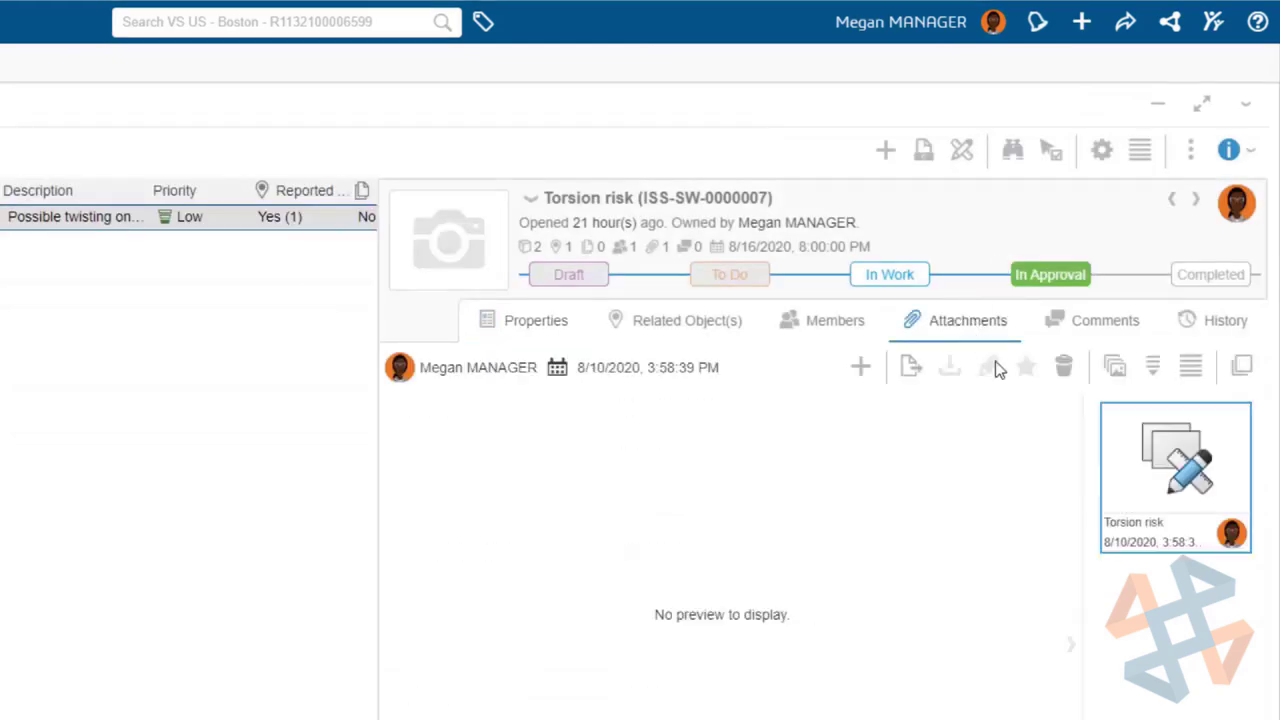
Step: Review the added stabilizer in the Torsion risk issue's 3D markup and set the issue to Completed
right_click(1134, 492)
mouse_move(1110, 500)
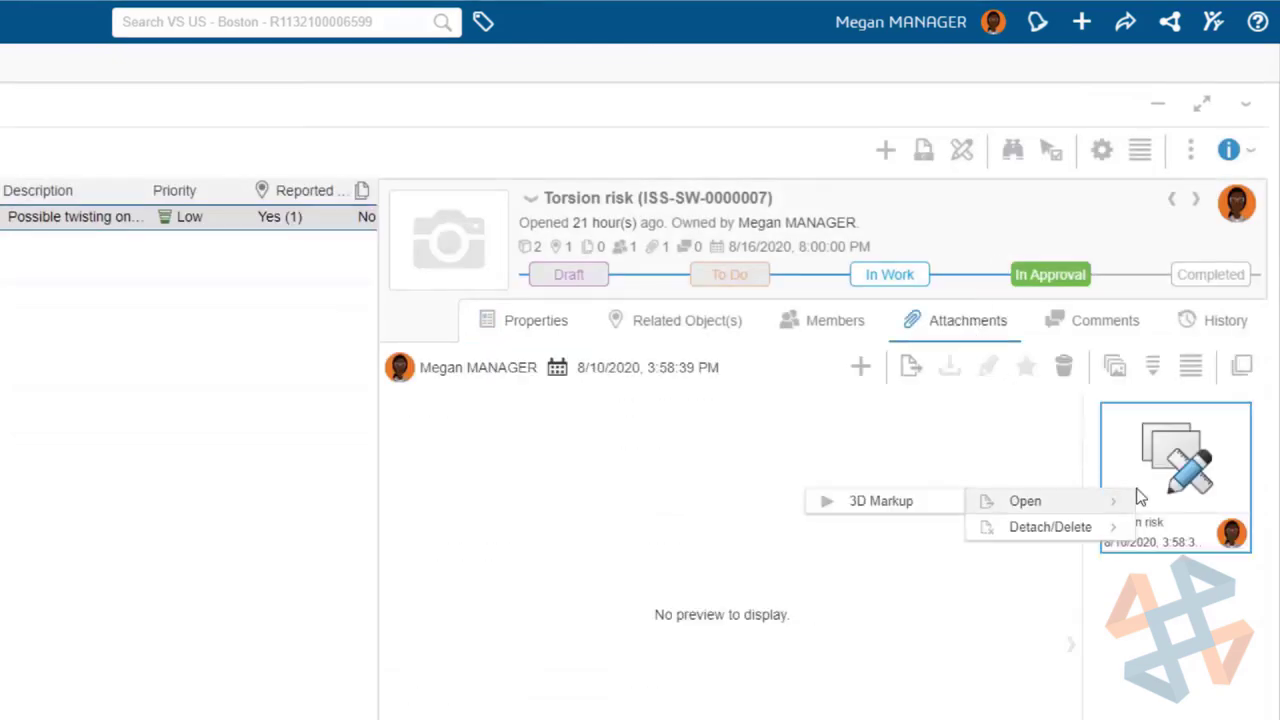
left_click(922, 500)
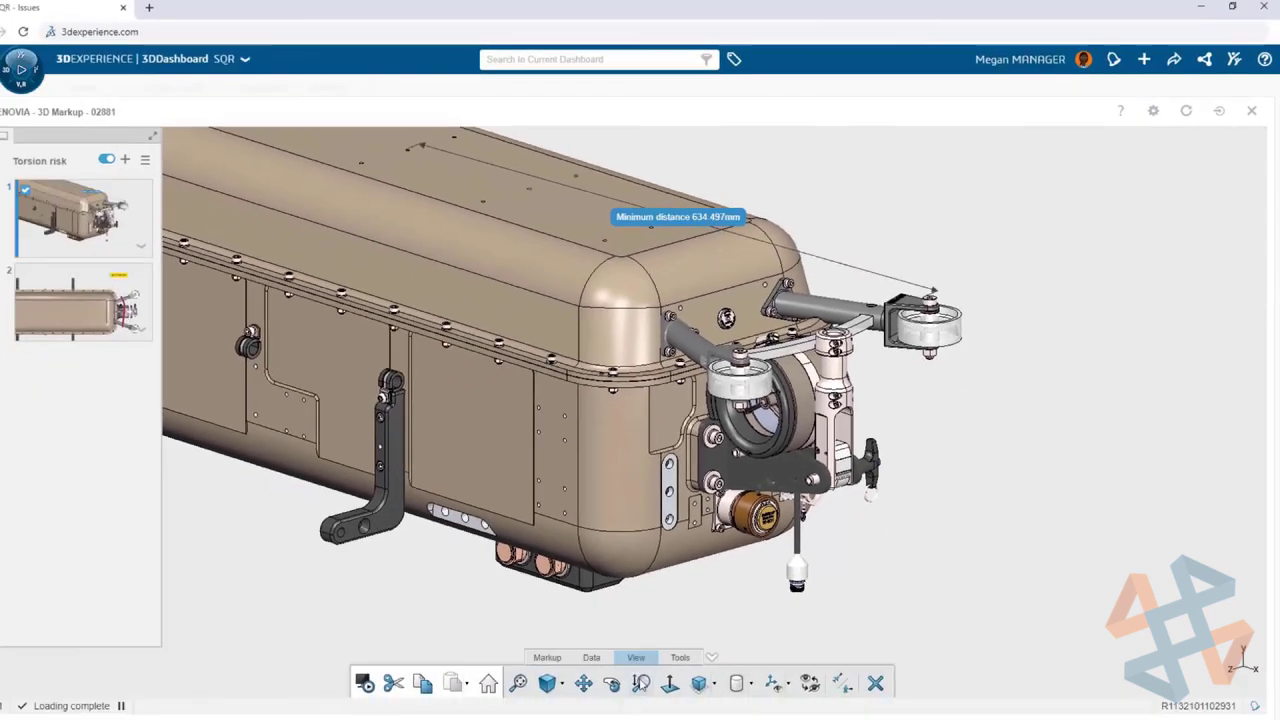
scroll(996, 446, "up", 3)
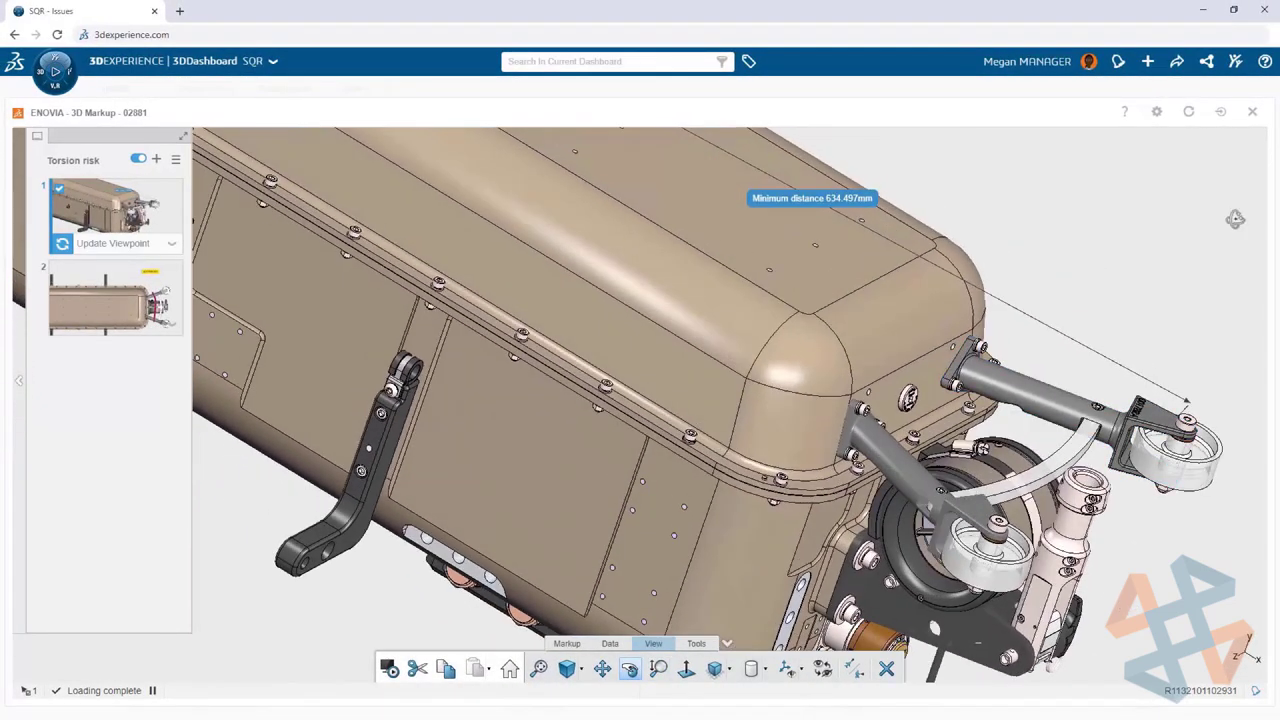
left_click(1252, 111)
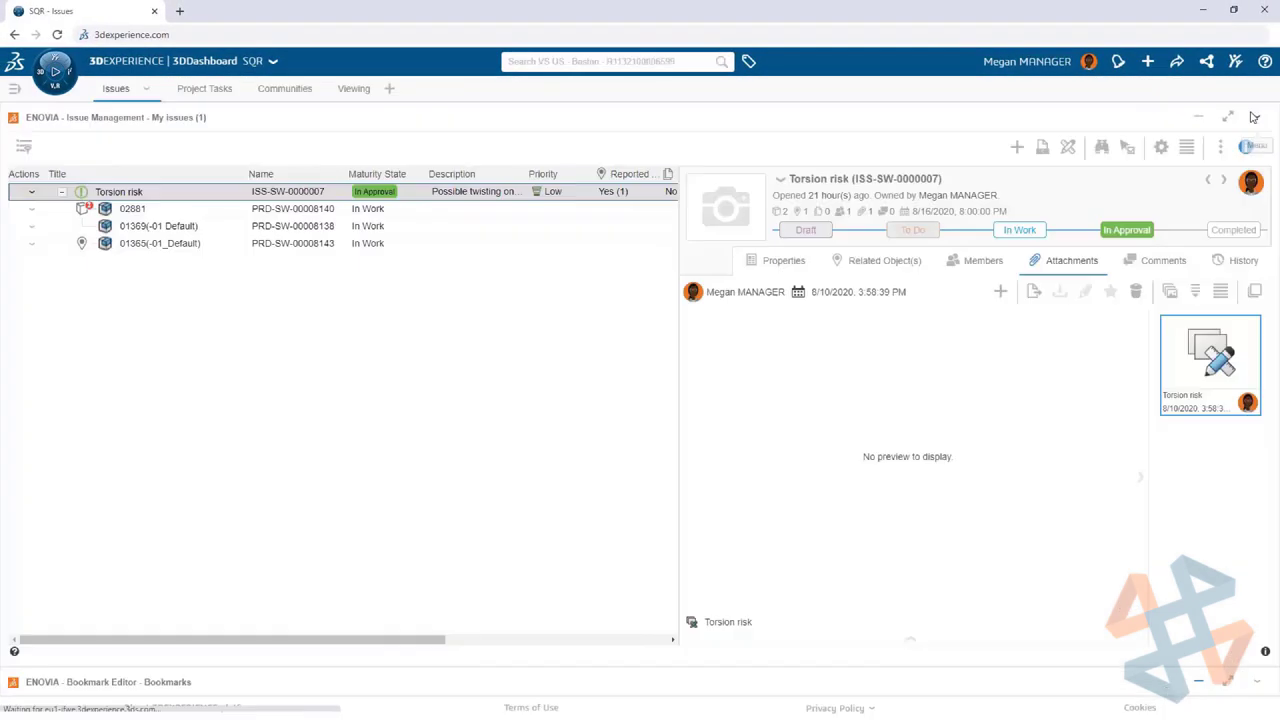
left_click(1210, 232)
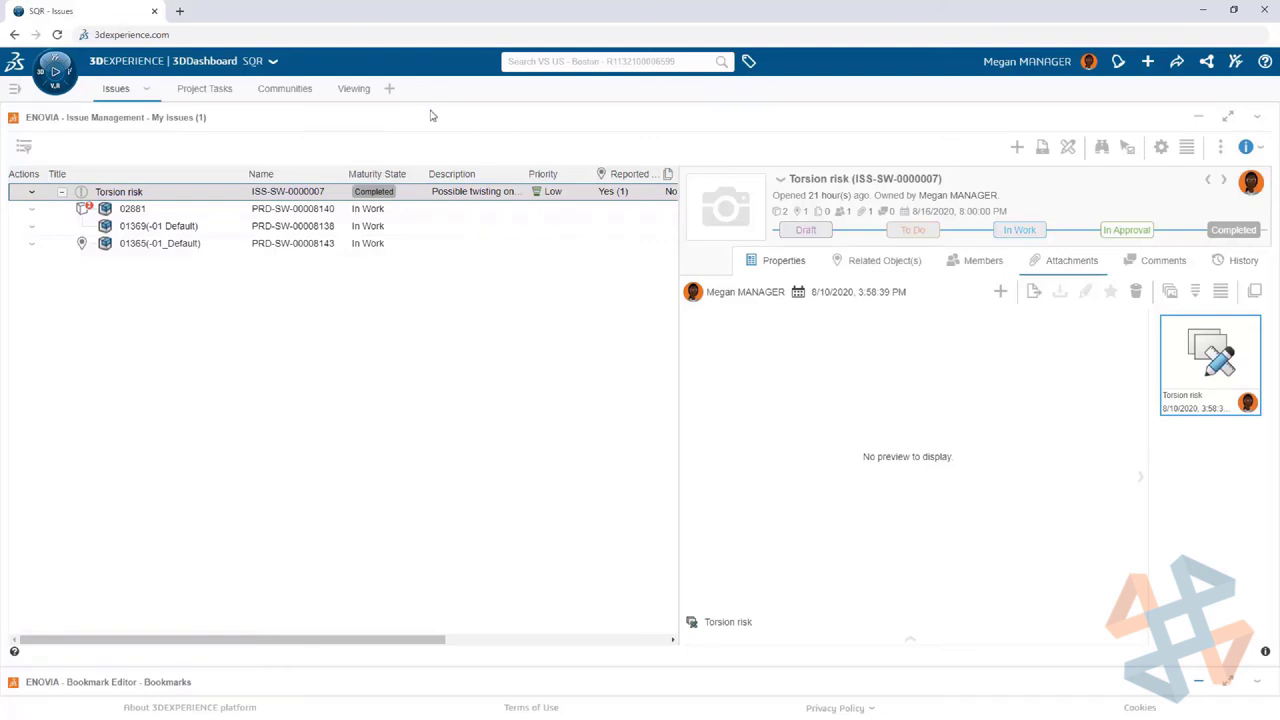
Step: Load the 01369 drawing from the Designs bookmark into 3DPlay and examine Detail A and the full sheet
left_click(353, 88)
mouse_move(681, 188)
left_mouse_down()
mouse_move(400, 323)
mouse_move(380, 320)
left_mouse_up()
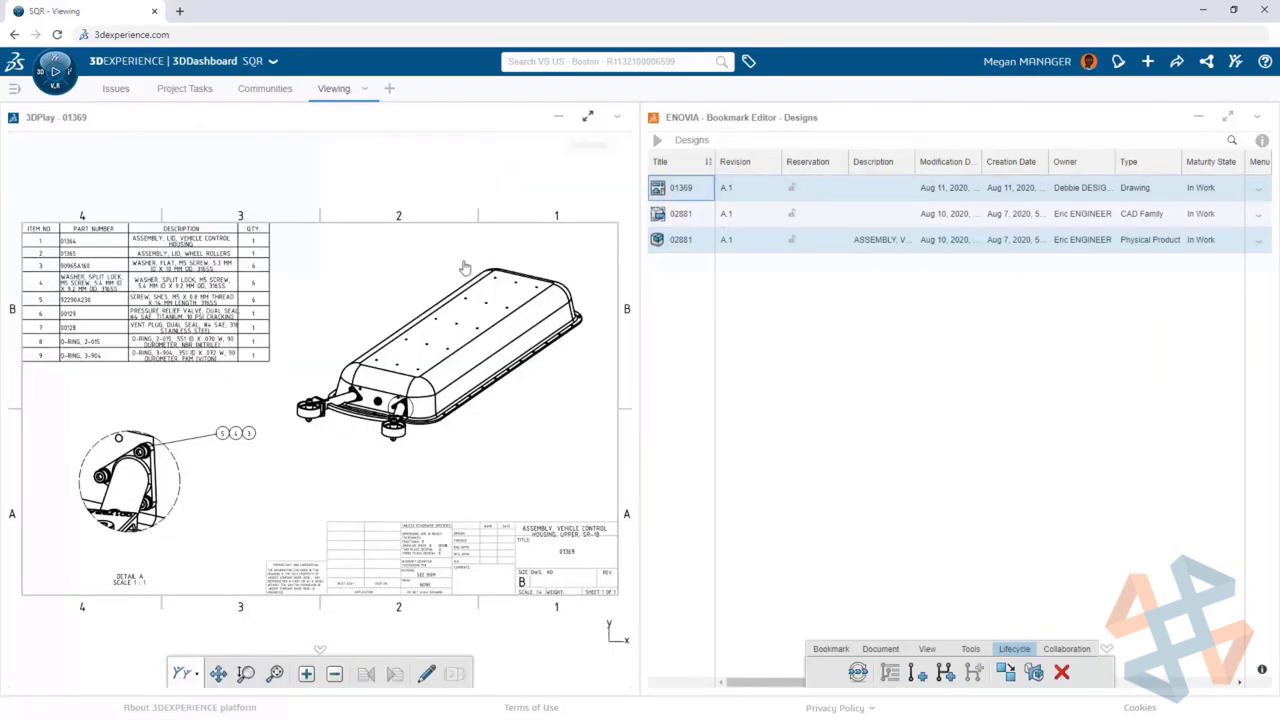
left_click(588, 117)
middle_click_drag(586, 486, 697, 417)
middle_click_drag(586, 580, 608, 354)
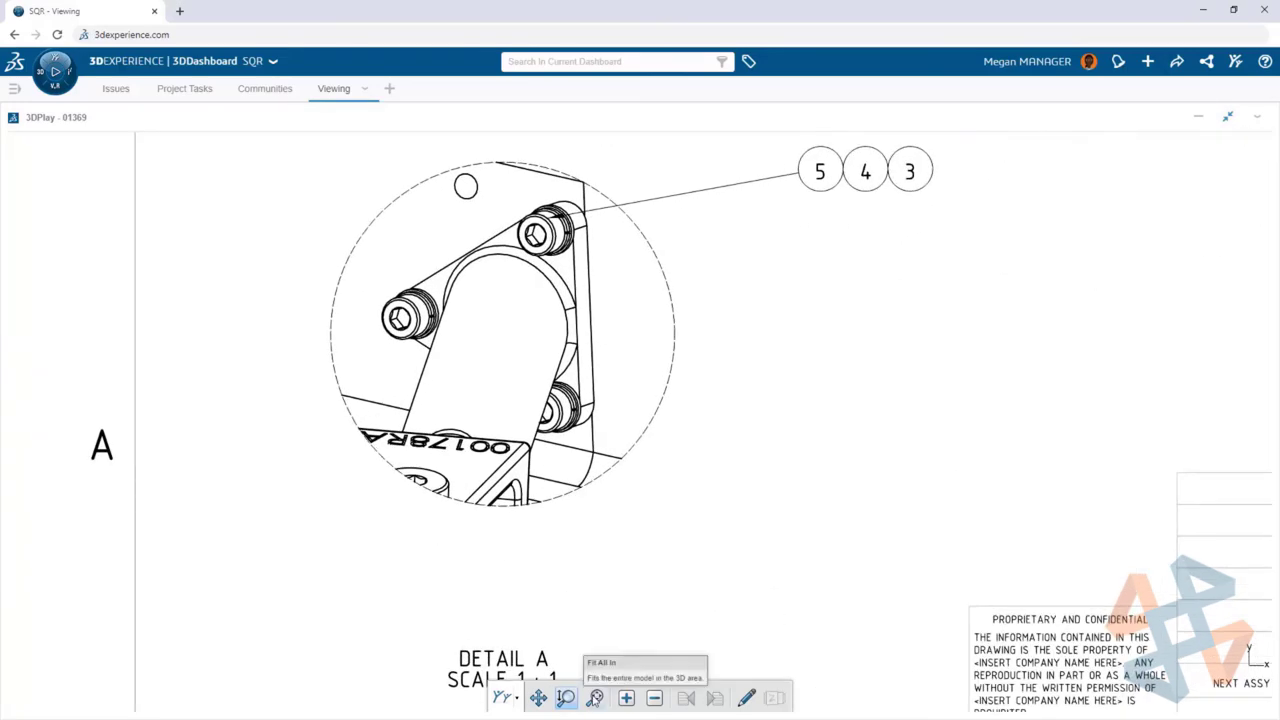
left_click(595, 698)
left_click(1227, 121)
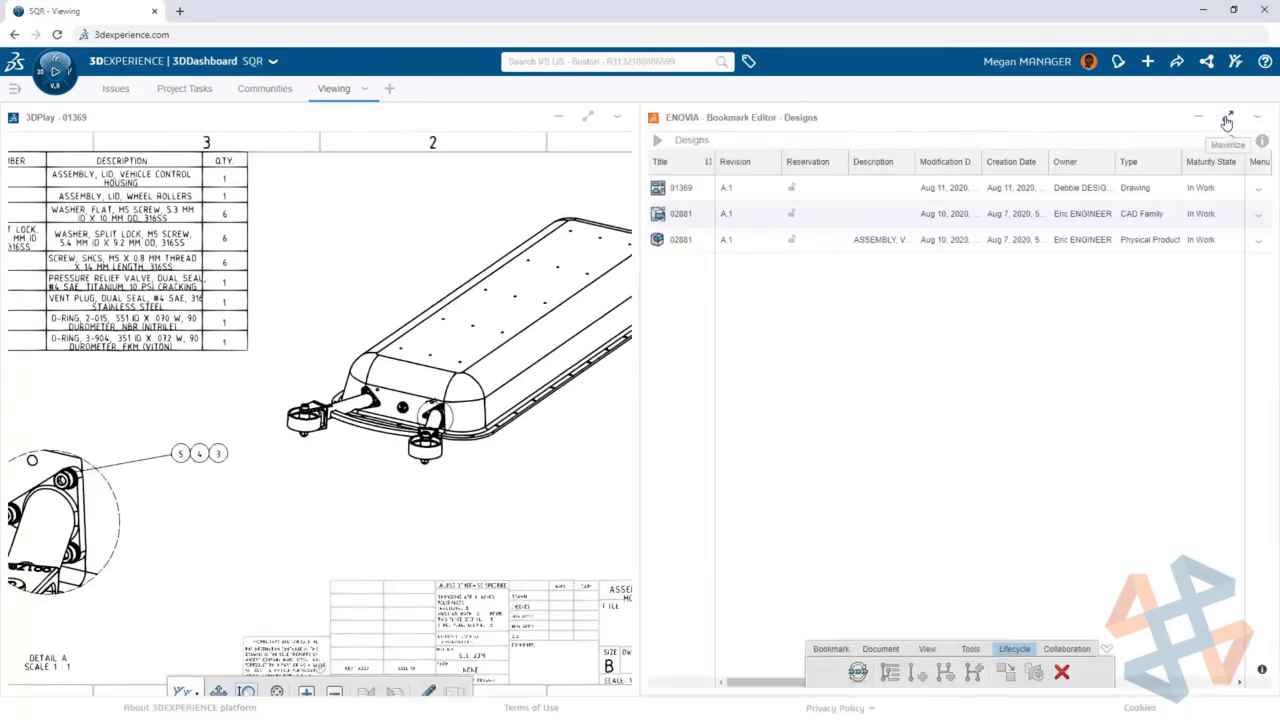
Step: Release the 01369 drawing by changing its maturity from the Designs bookmark
left_click(703, 195)
left_click(858, 672)
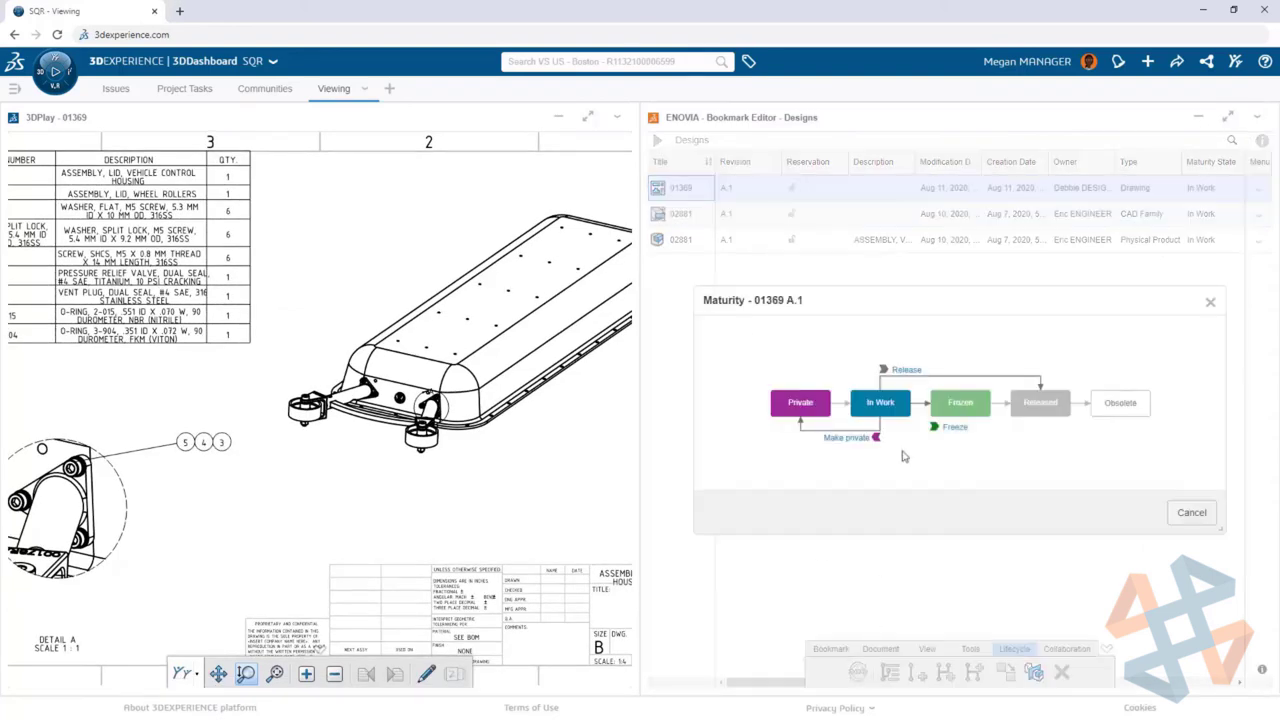
left_click(915, 372)
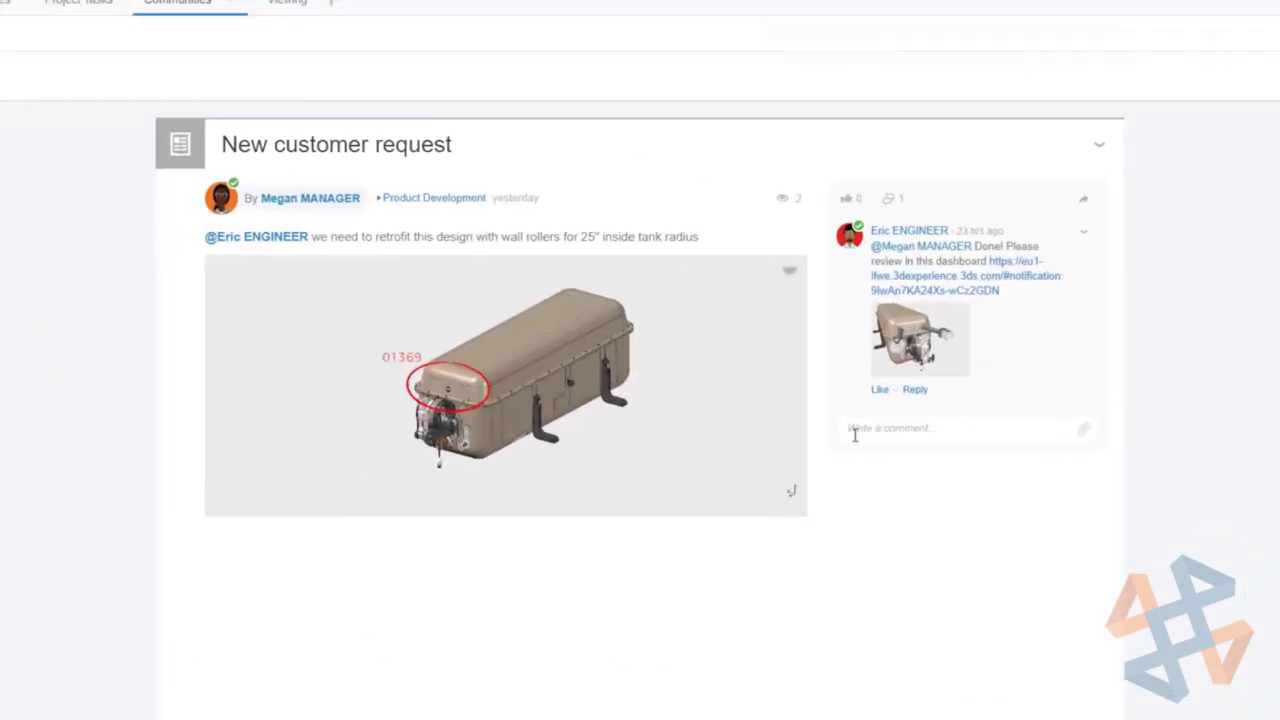
Step: Post the comment "Thanks everyone, I'm off to see the customer" on the New customer request post
left_click(860, 428)
type("Thanks everyone, I'm")
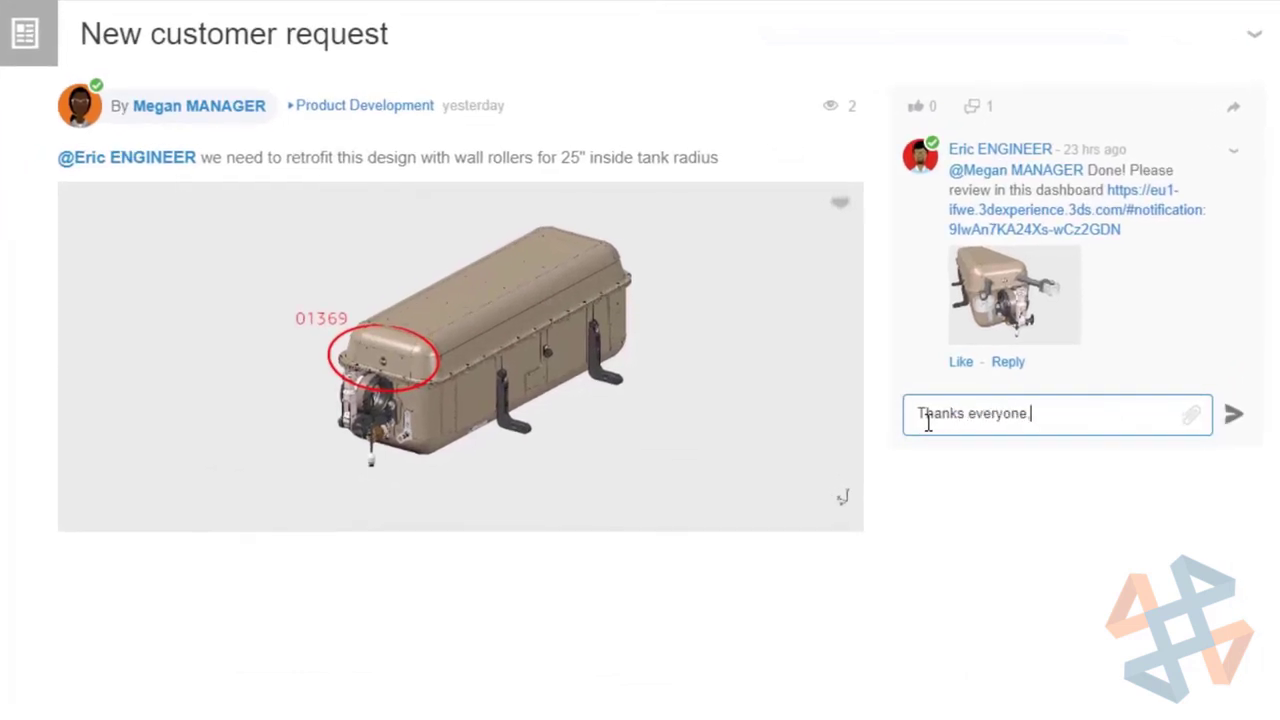
type(" off to see the customer")
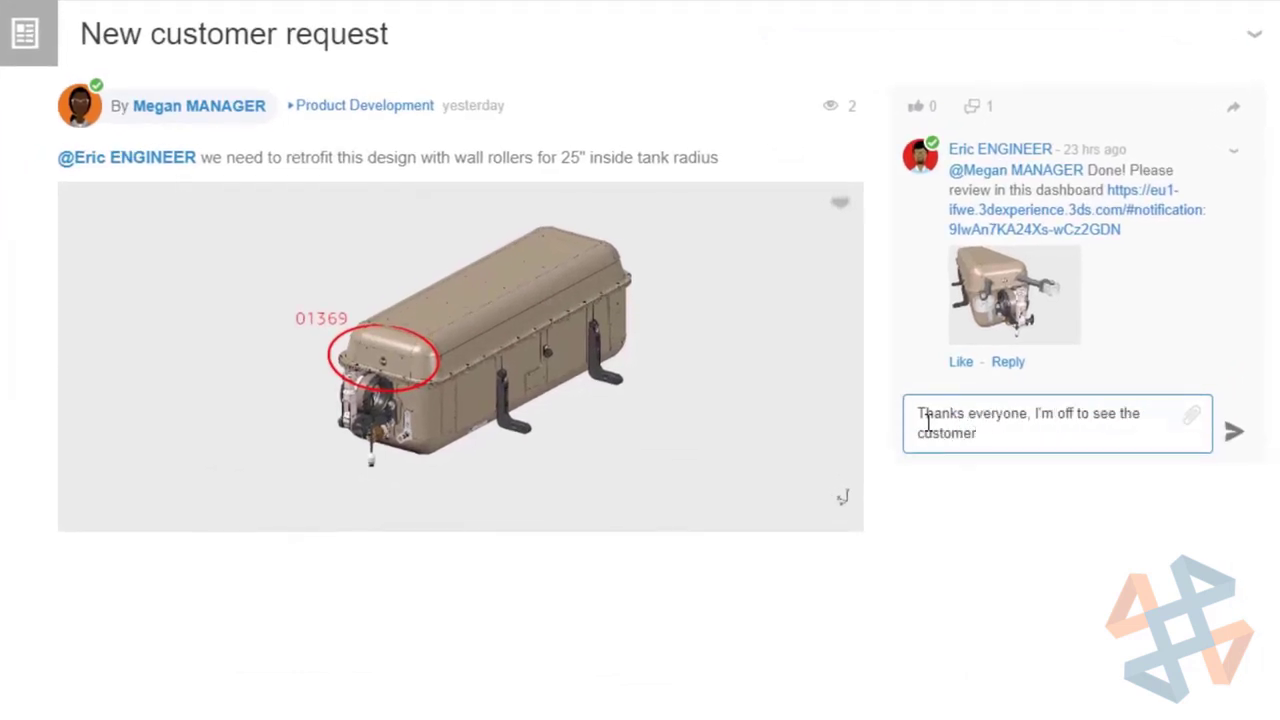
key("Return")
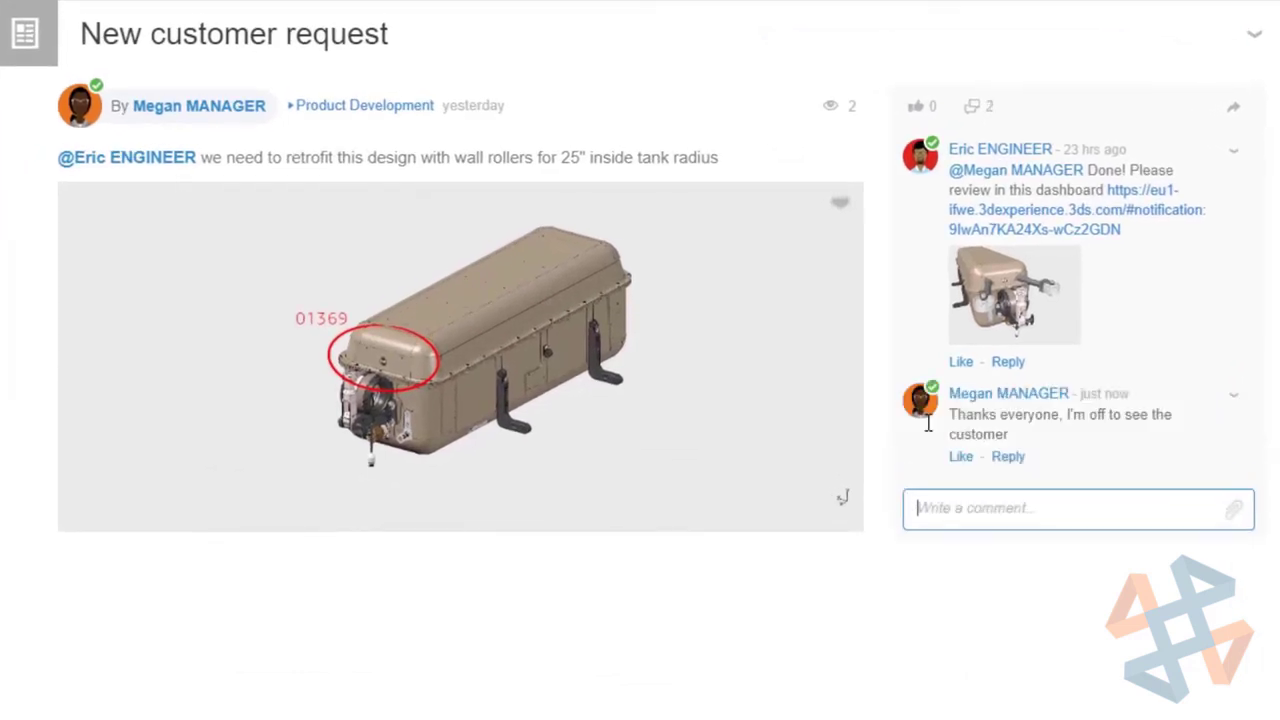